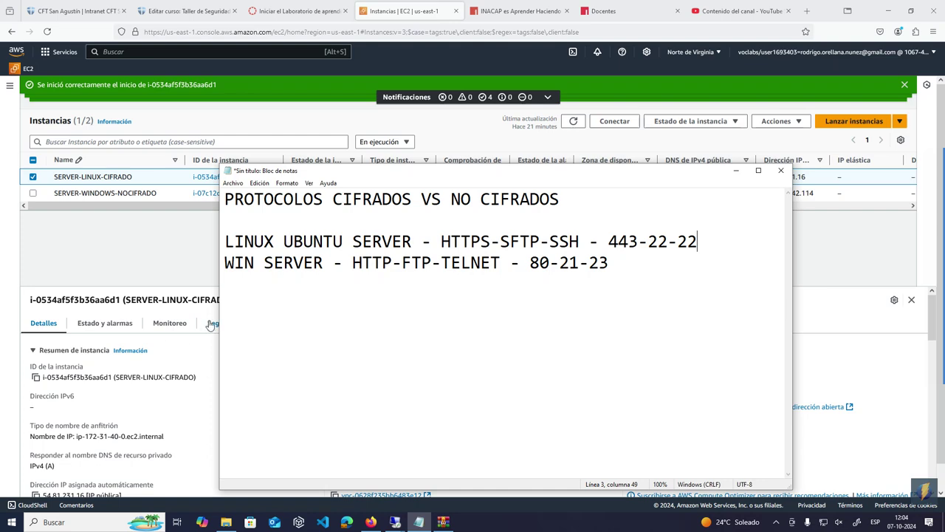
- Hide the Notepad notes and restore the Remote Desktop session to 10.16.1.89
left_click(183, 265)
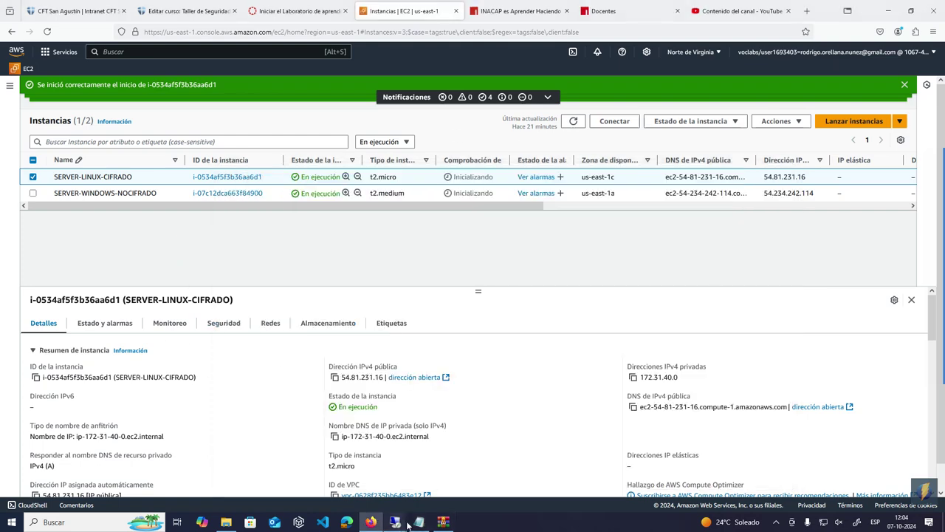
mouse_move(406, 524)
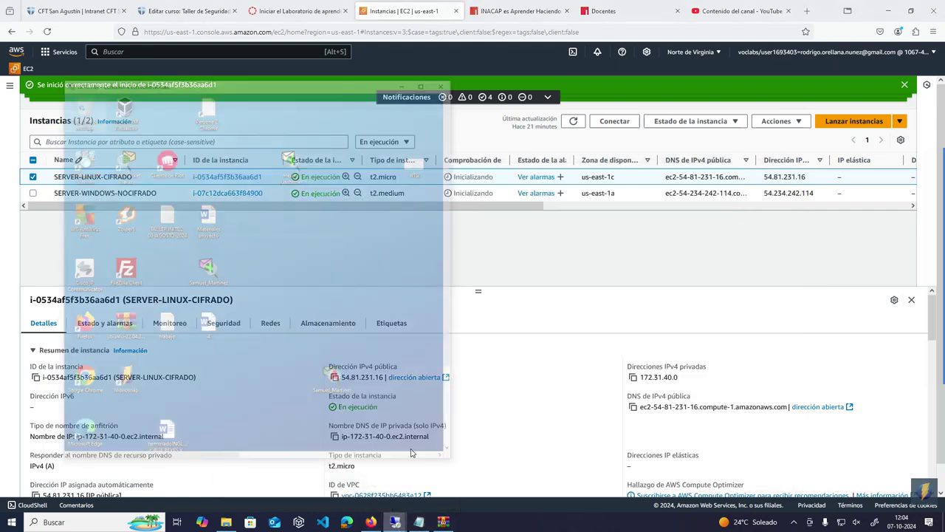
left_click(412, 453)
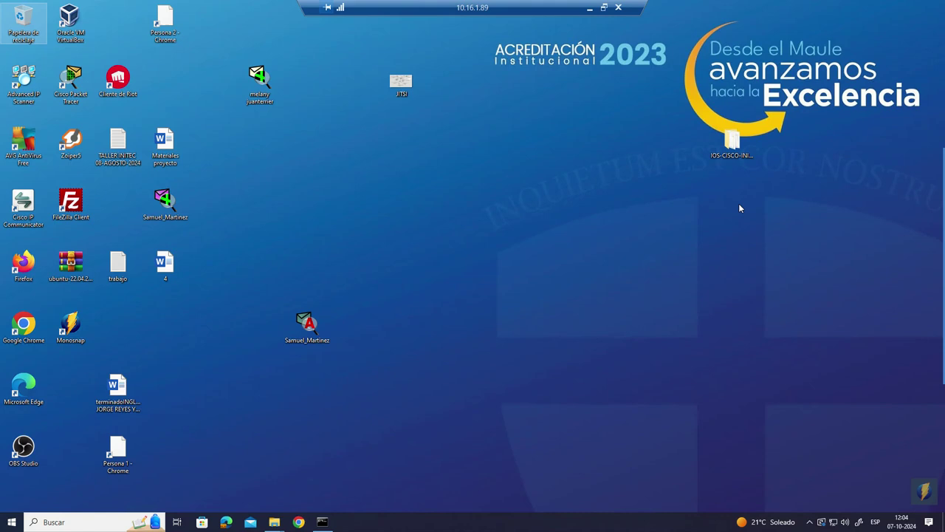
- Launch Oracle VM VirtualBox from the Windows Start menu search
left_click(12, 522)
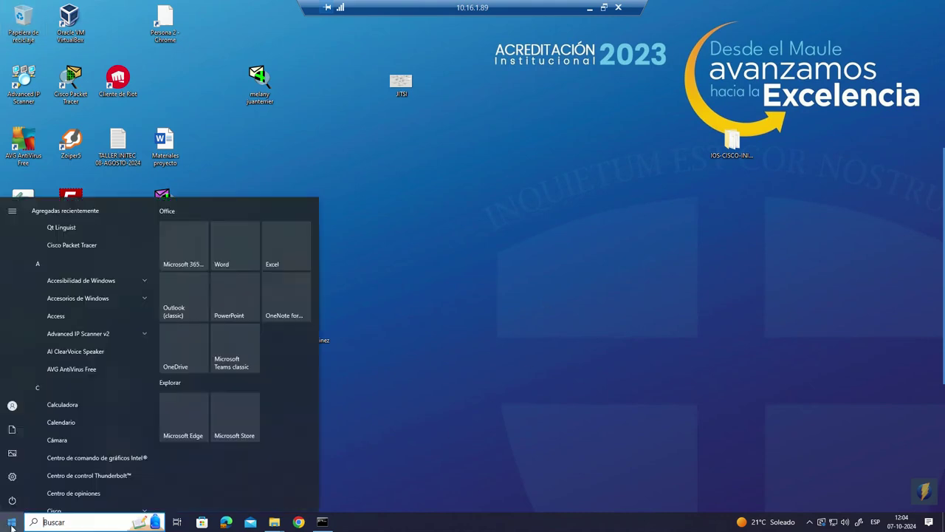
type("v")
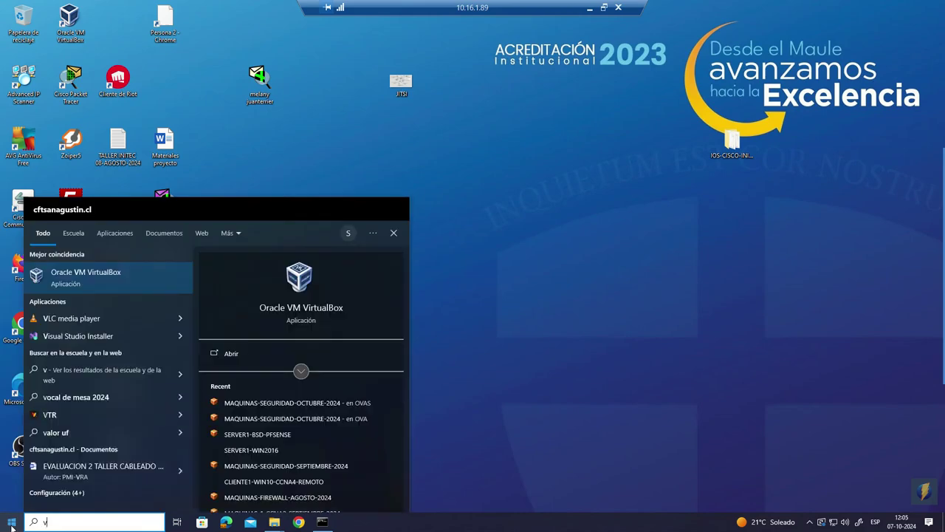
left_click(126, 278)
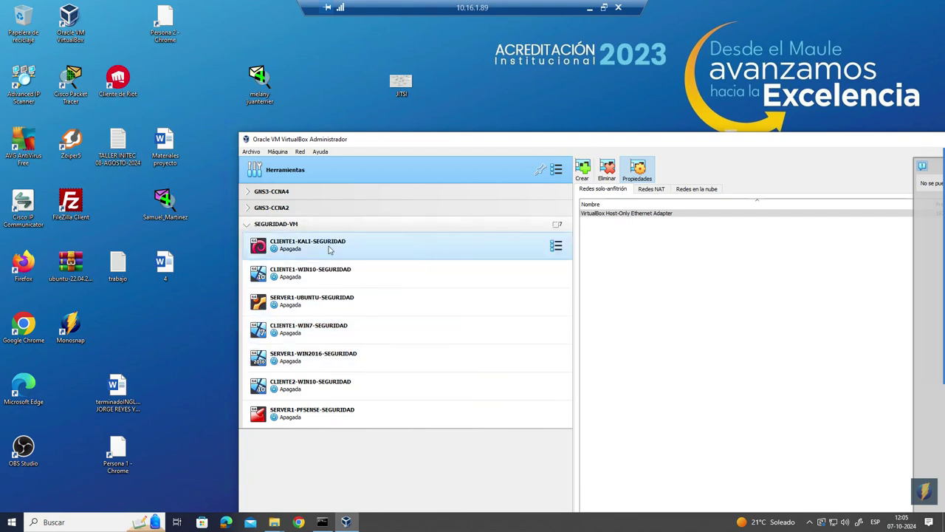
- Compare the Win10 and Kali client VM details, ending on CLIENTE1-KALI-SEGURIDAD
left_click(336, 272)
left_click(327, 245)
left_click(333, 273)
left_click(326, 254)
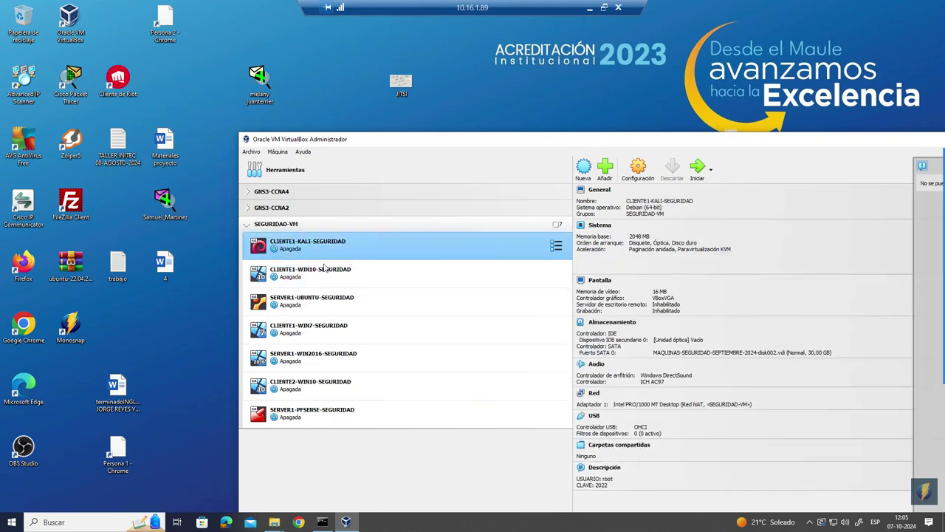
left_click(330, 276)
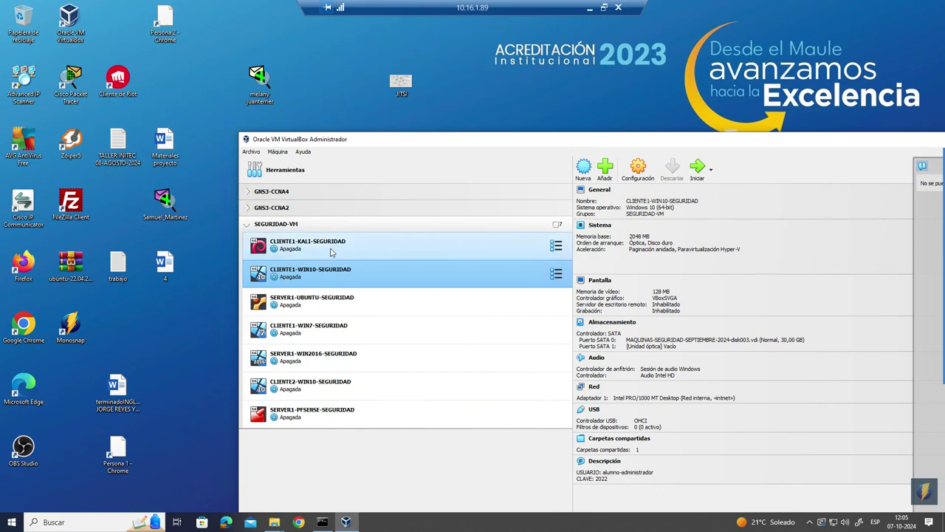
left_click(332, 250)
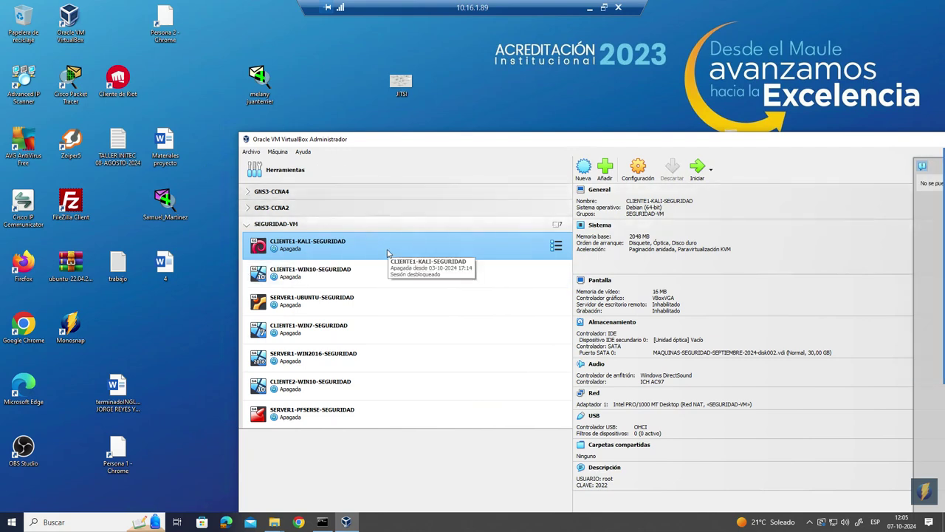
- Open Archivo > Herramientas > Administrador de red and show the empty Redes NAT list
left_click(251, 151)
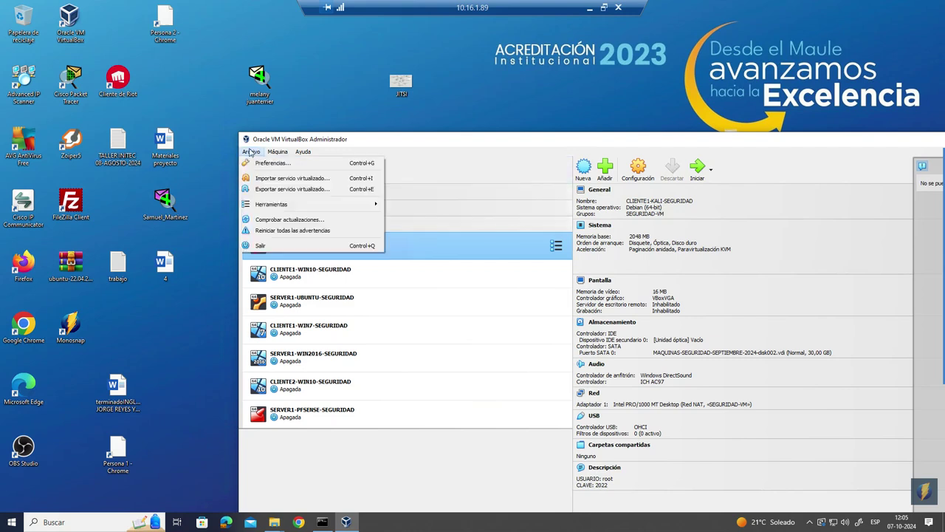
mouse_move(270, 207)
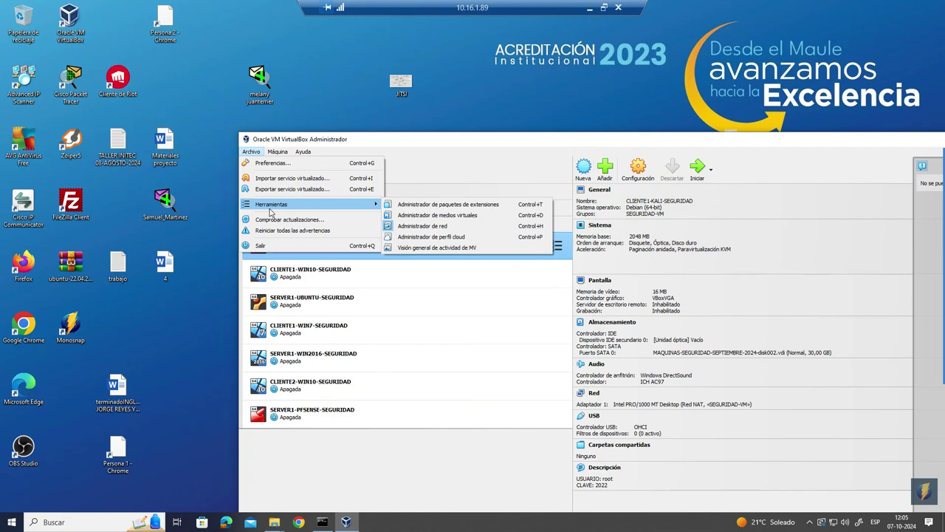
left_click(435, 229)
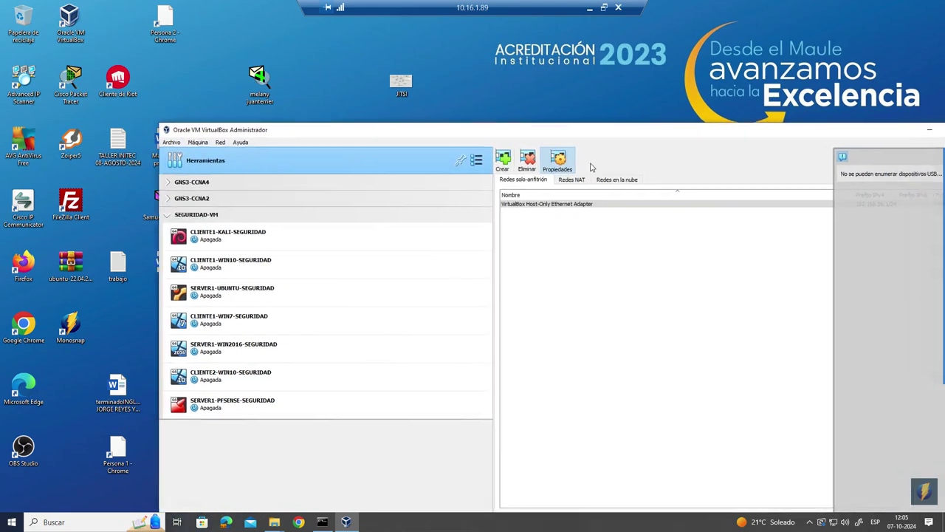
left_click(574, 181)
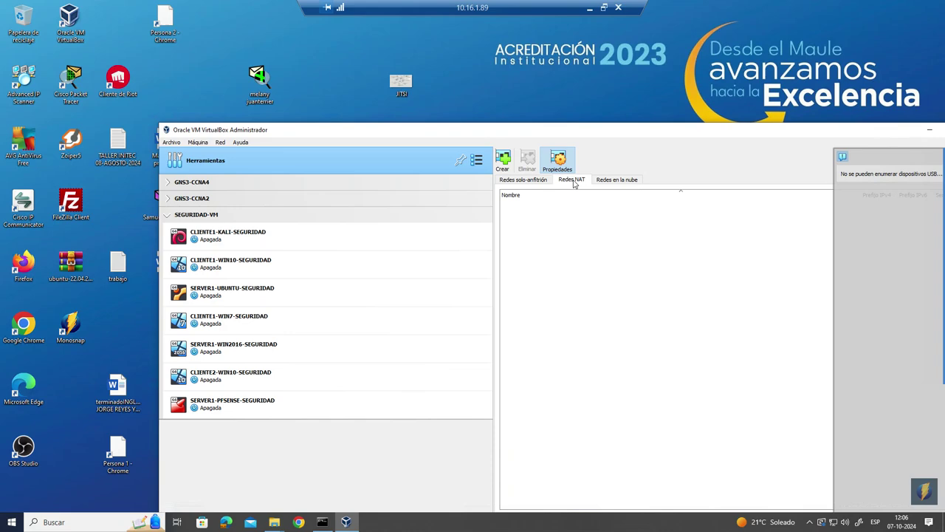
- Create a new NAT network, NatNetwork, with prefix 10.0.2.0/24 and DHCP enabled
left_click_drag(641, 132, 550, 44)
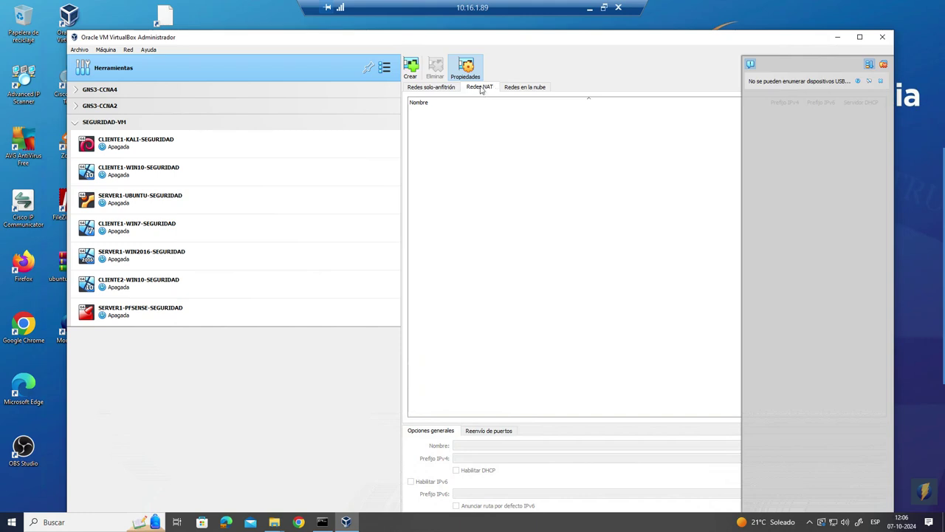
left_click(411, 74)
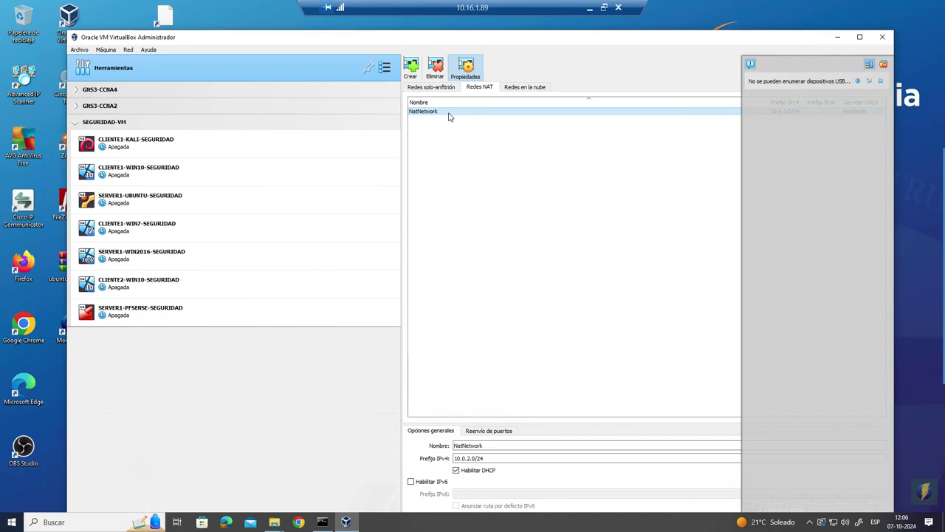
left_click(479, 459)
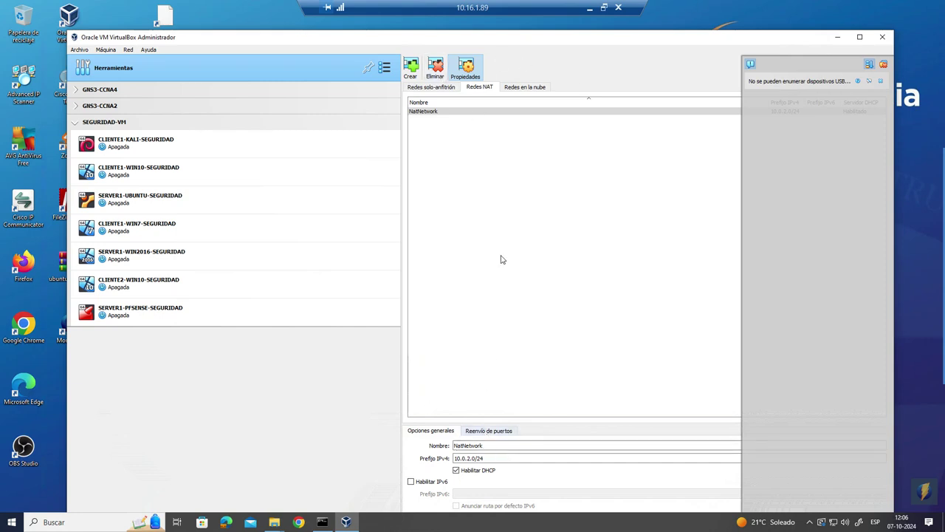
- Rename the NatNetwork entry to SEGURIDAD-VM
left_click(428, 113)
double_click(487, 446)
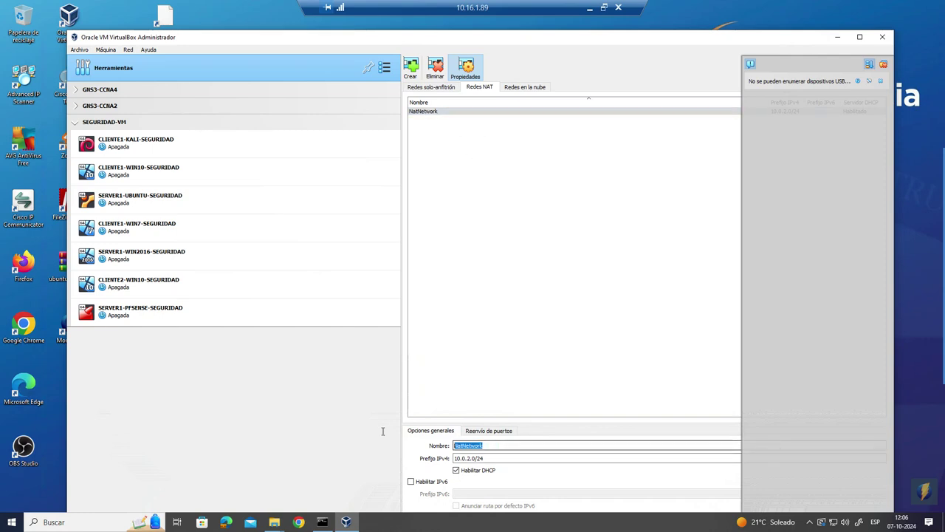
left_click_drag(650, 43, 694, 26)
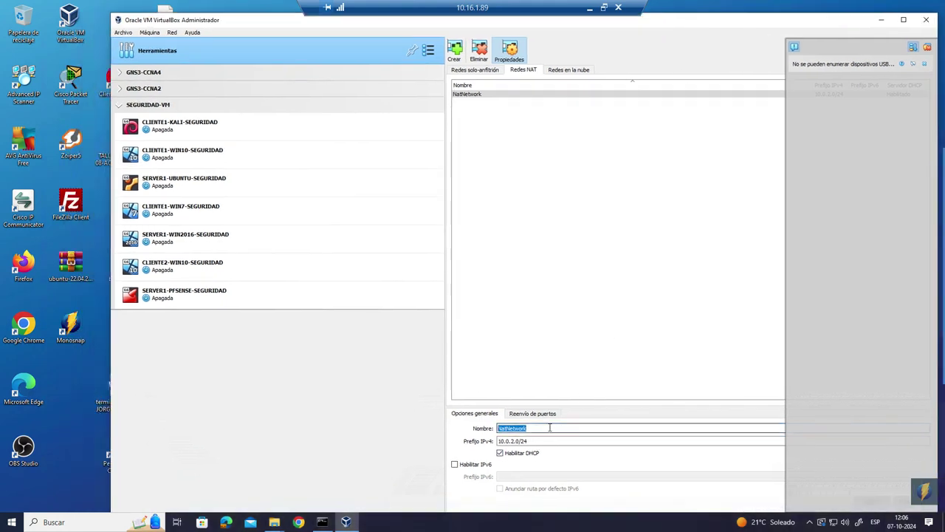
type("SEGURIDAD-VM")
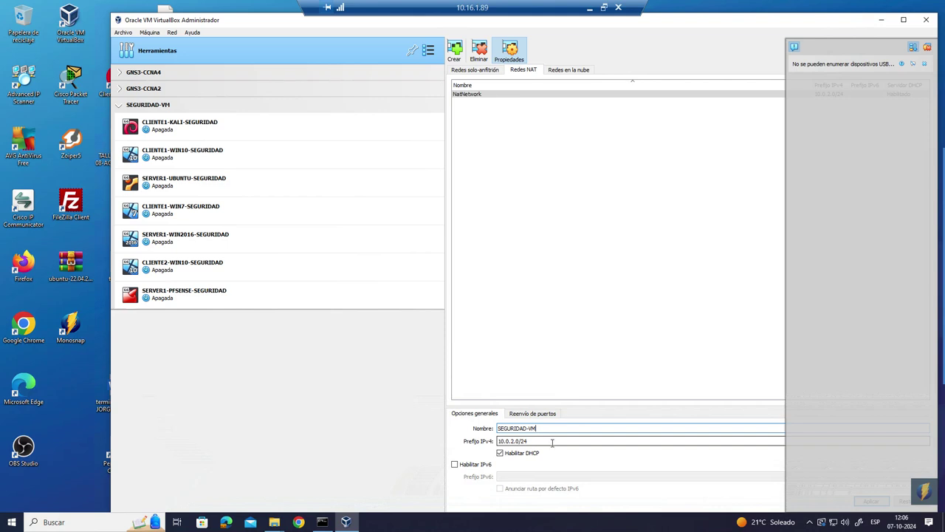
- Change the NAT network's IPv4 prefix from 10.0.2.0/24 to 192.168.1.0/24
double_click(552, 441)
left_click(519, 441)
left_click_drag(520, 441, 469, 437)
type("192")
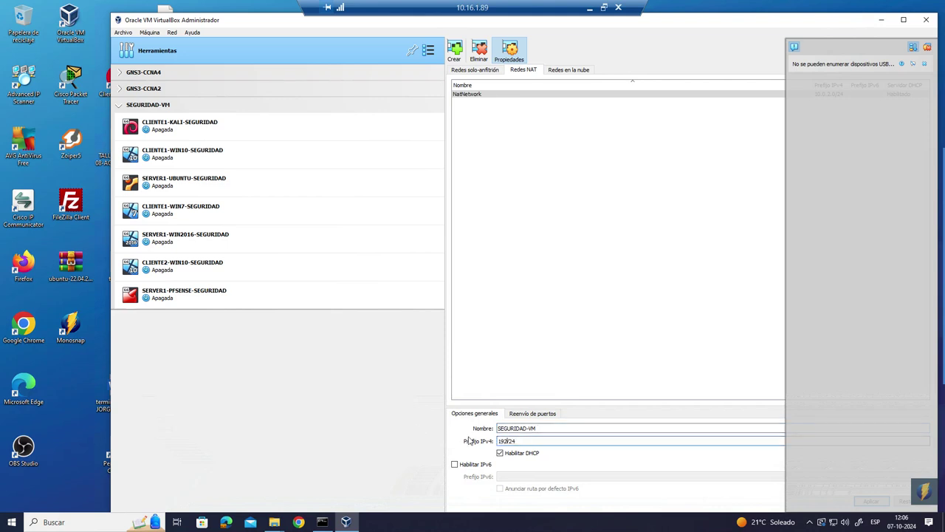
type(".168.1.0")
double_click(555, 441)
left_click(578, 441)
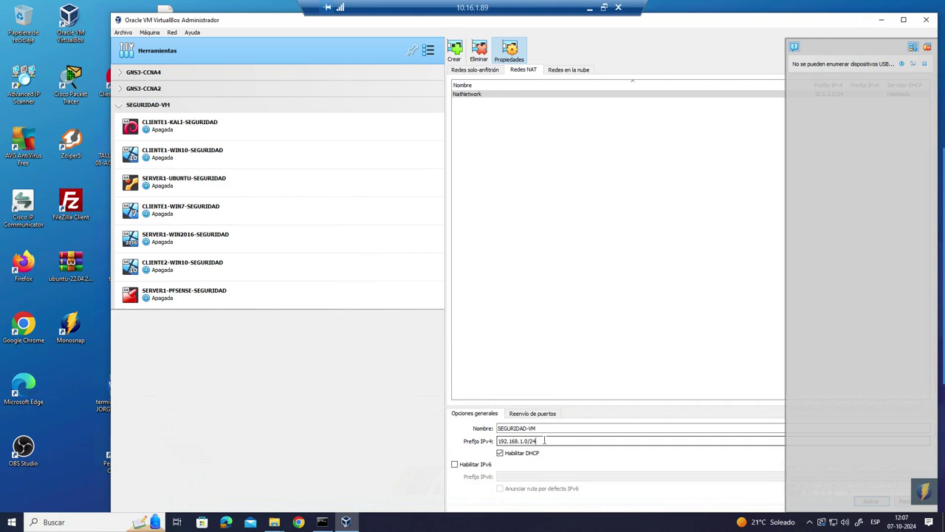
left_click_drag(553, 428, 422, 426)
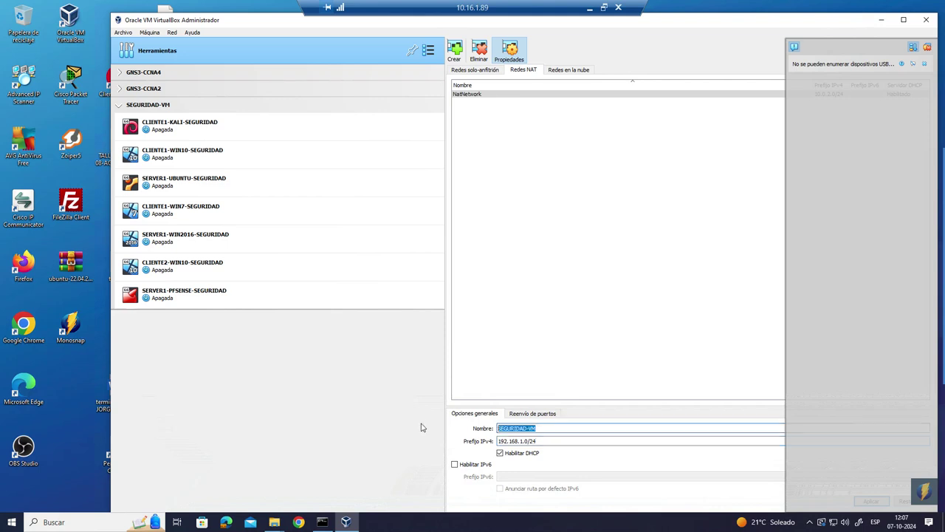
- Apply the SEGURIDAD-VM NAT network settings with prefix 192.168.1.0/24
left_click(797, 46)
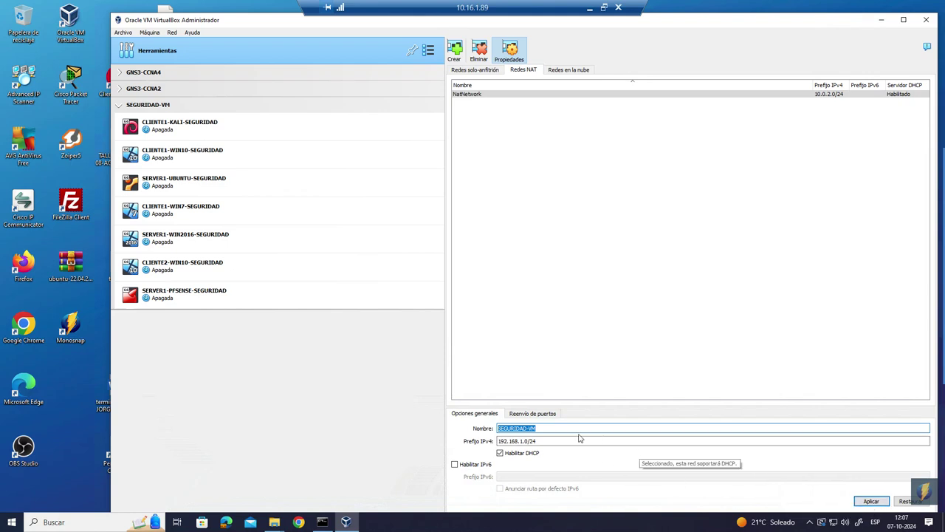
key("Tab")
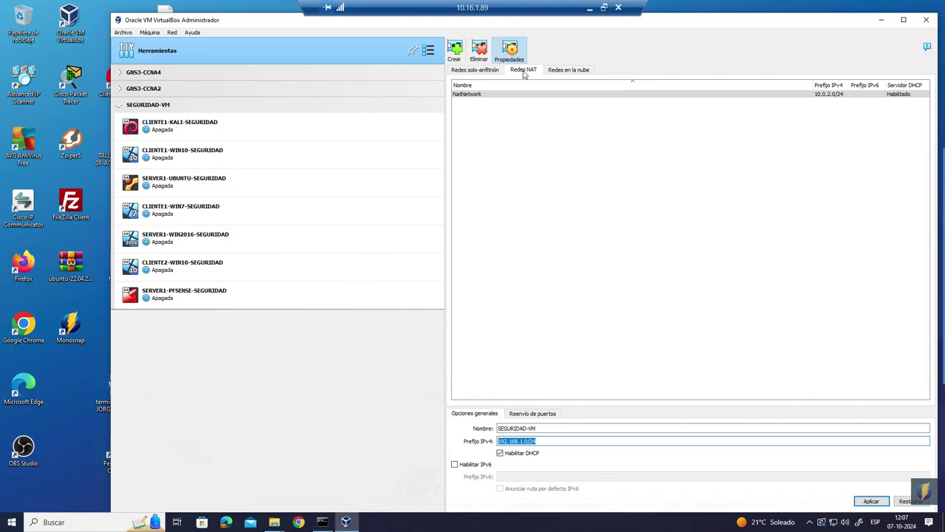
mouse_move(756, 25)
left_mouse_down()
mouse_move(790, 81)
mouse_move(755, 40)
left_mouse_up()
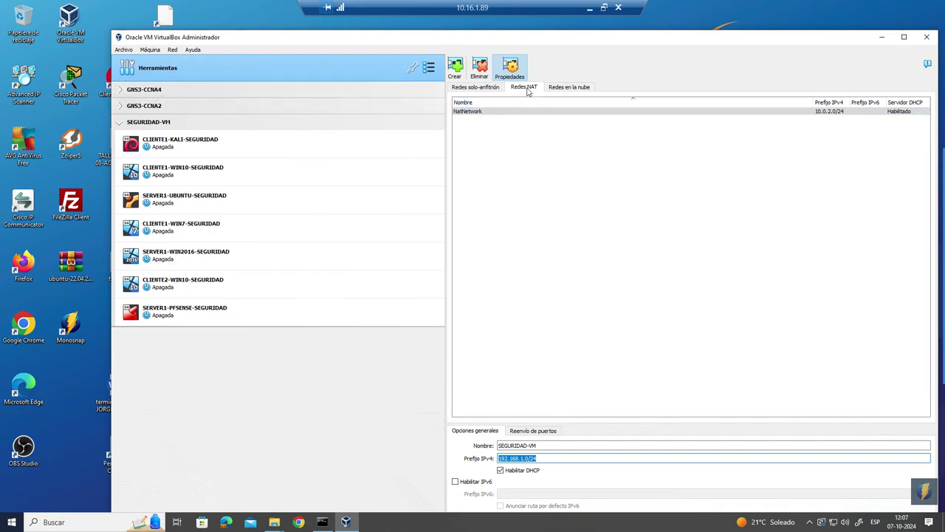
left_click_drag(711, 43, 705, 14)
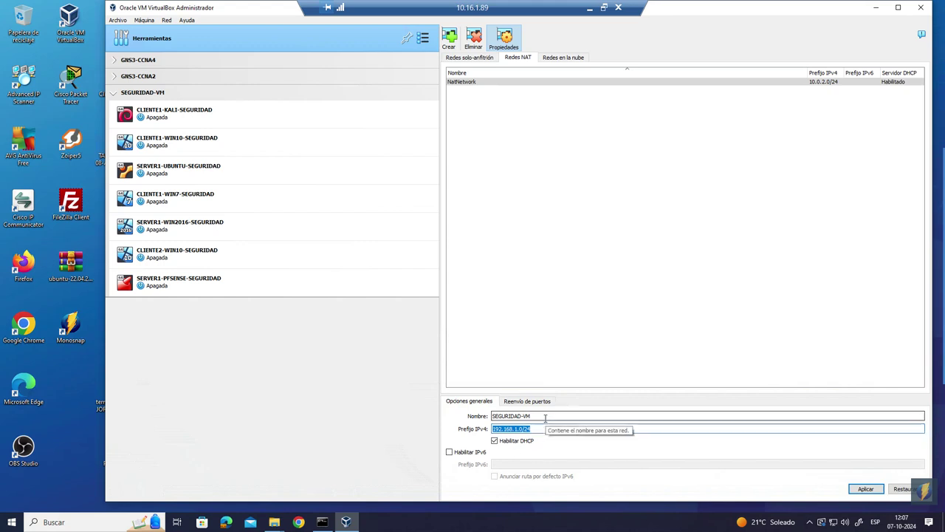
left_click(866, 488)
left_click(308, 118)
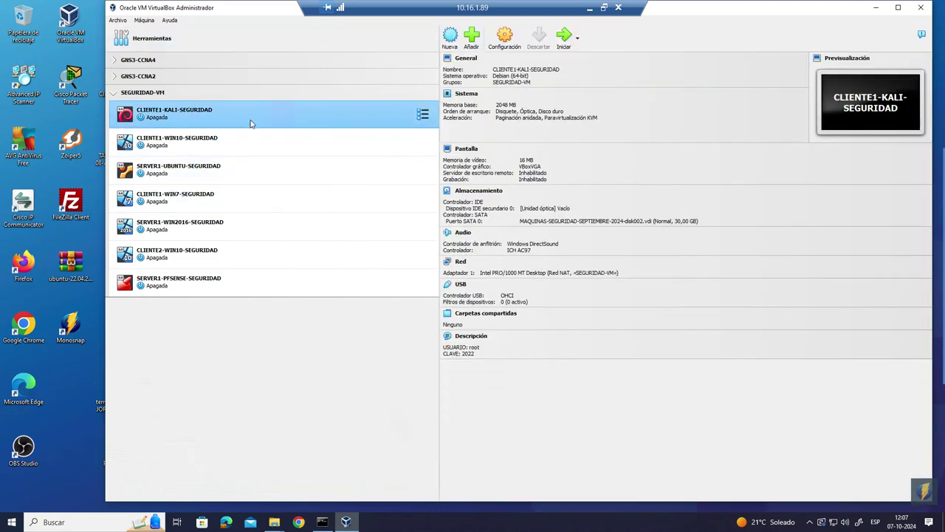
- Attach CLIENTE1-KALI-SEGURIDAD's adapter to Red NAT SEGURIDAD-VM and regenerate its MAC address
right_click(257, 120)
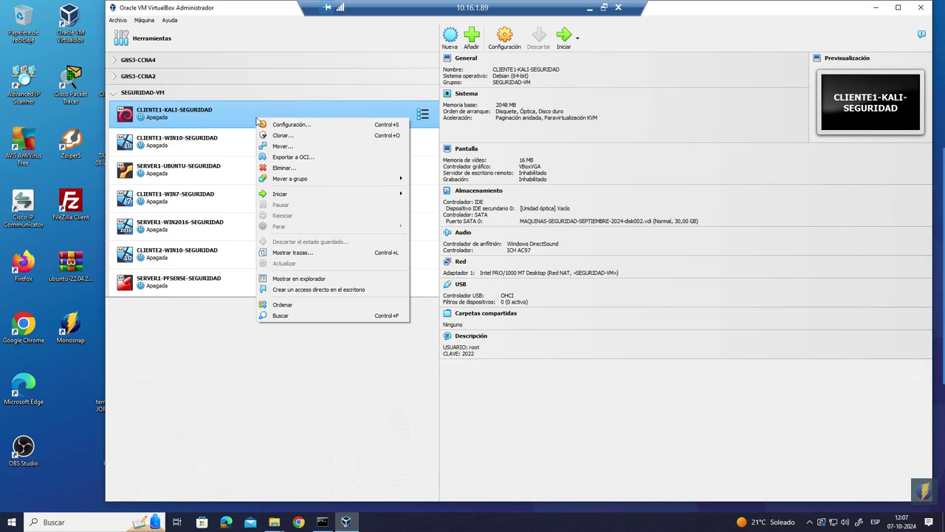
left_click(268, 124)
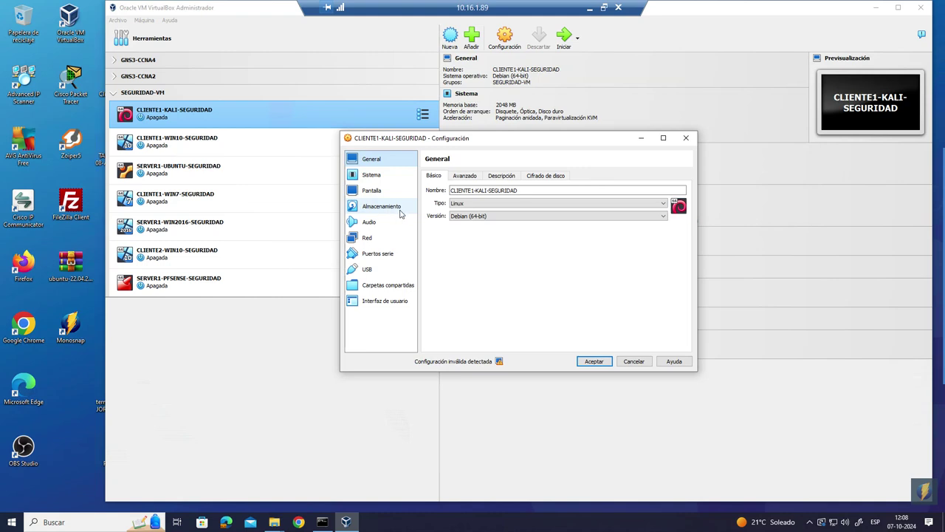
left_click(369, 237)
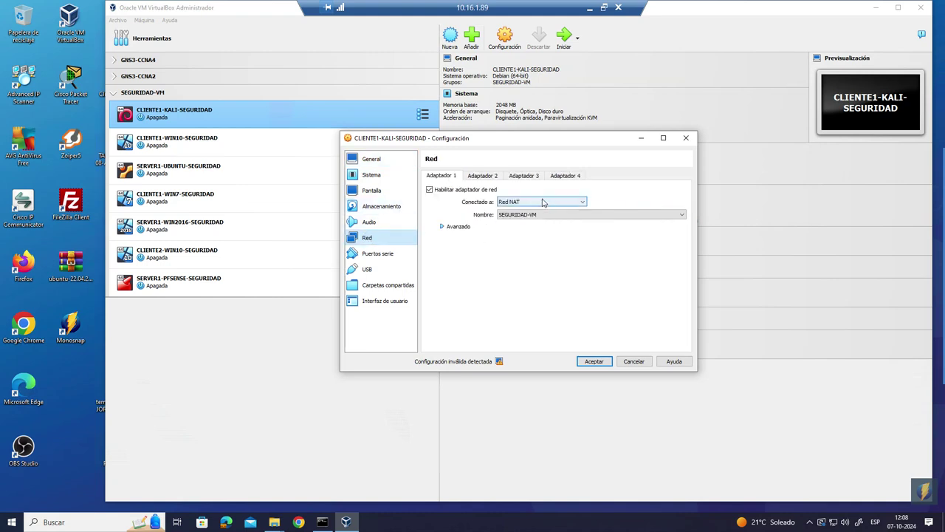
left_click(542, 202)
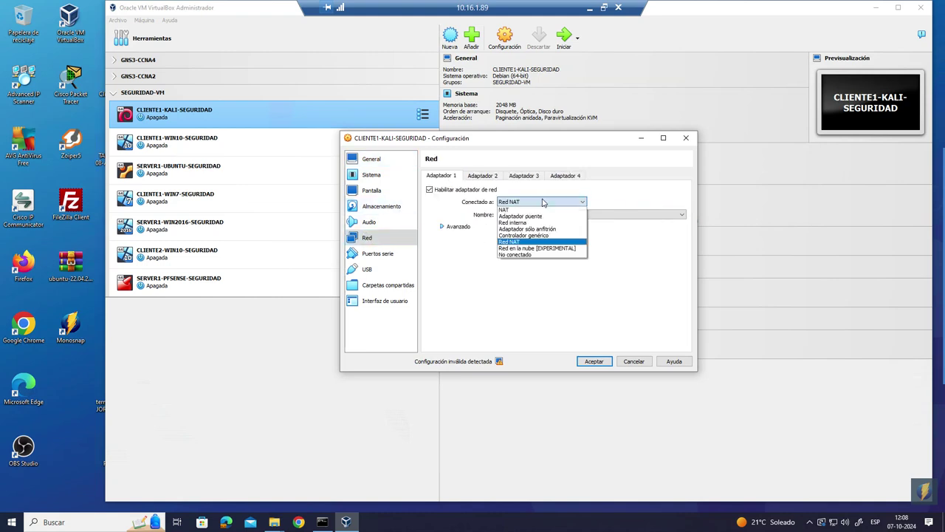
left_click(510, 242)
left_click(451, 226)
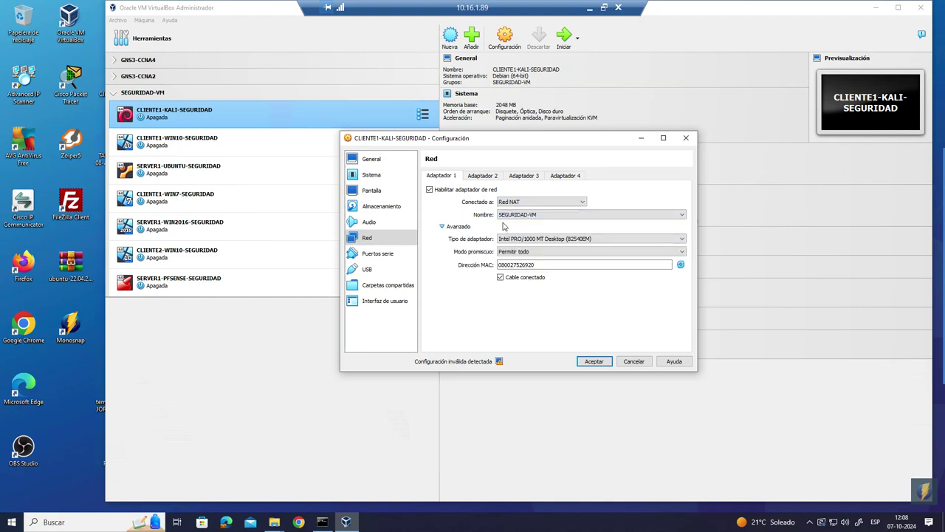
left_click(680, 265)
left_click(595, 363)
left_click(266, 143)
- Switch CLIENTE1-WIN10-SEGURIDAD's adapter from Red interna to Red NAT SEGURIDAD-VM
right_click(278, 145)
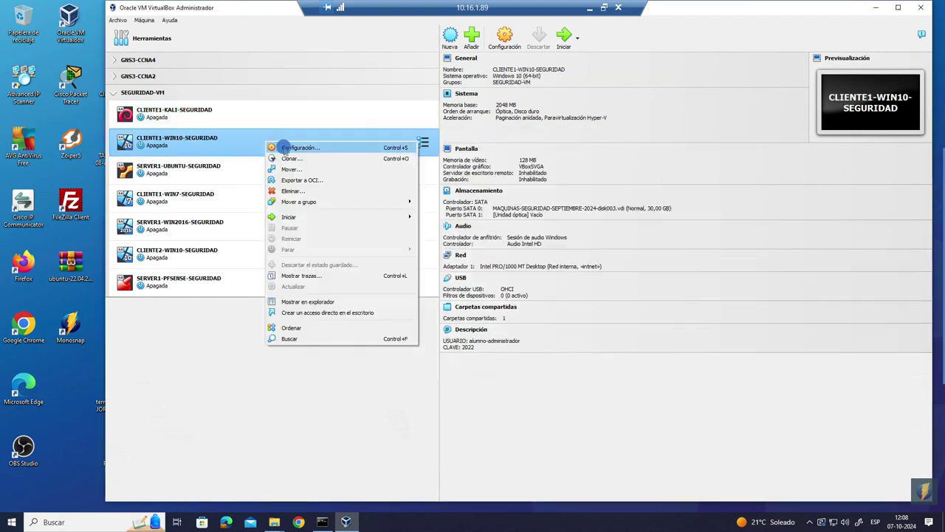
left_click(284, 151)
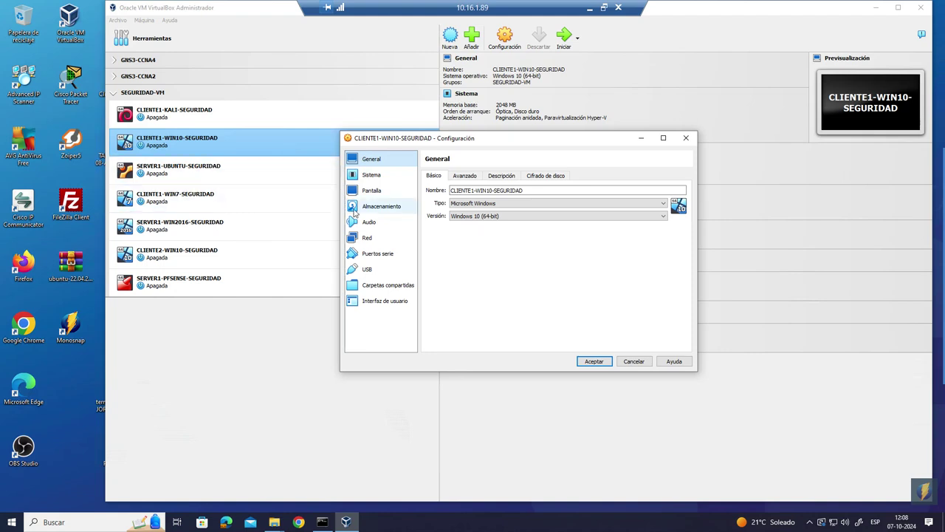
left_click(373, 243)
left_click(522, 202)
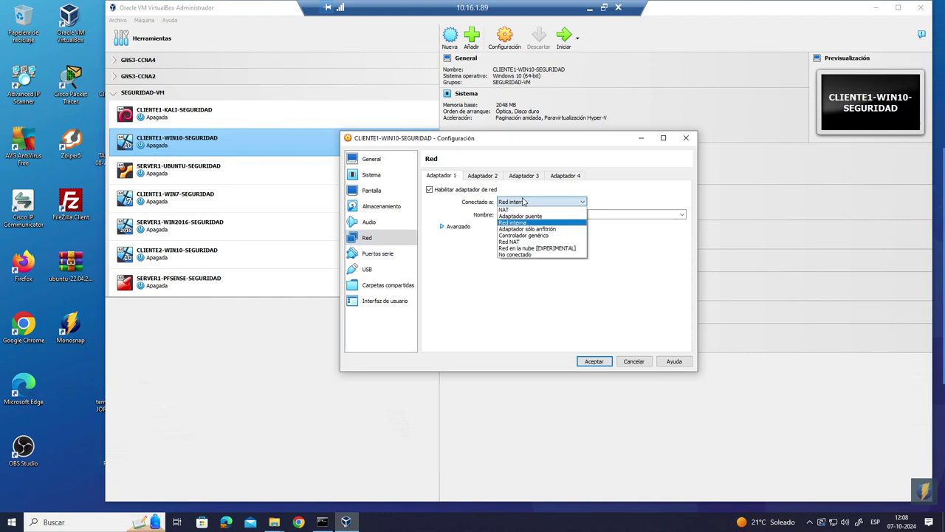
left_click(513, 242)
left_click(457, 228)
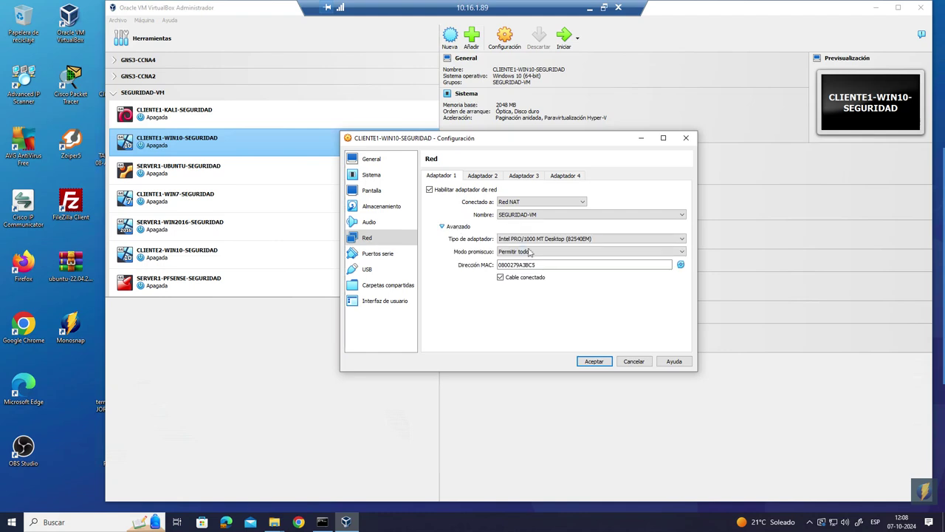
left_click(516, 216)
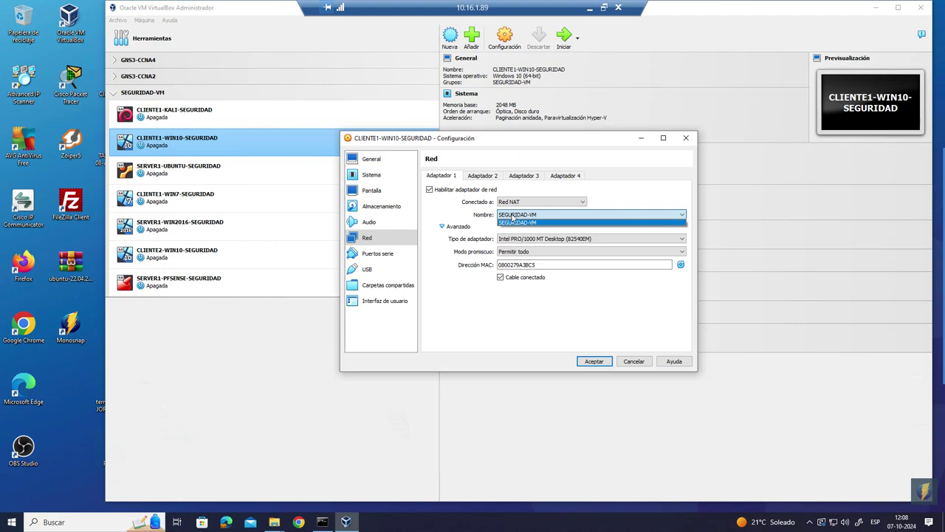
left_click(517, 223)
left_click(595, 361)
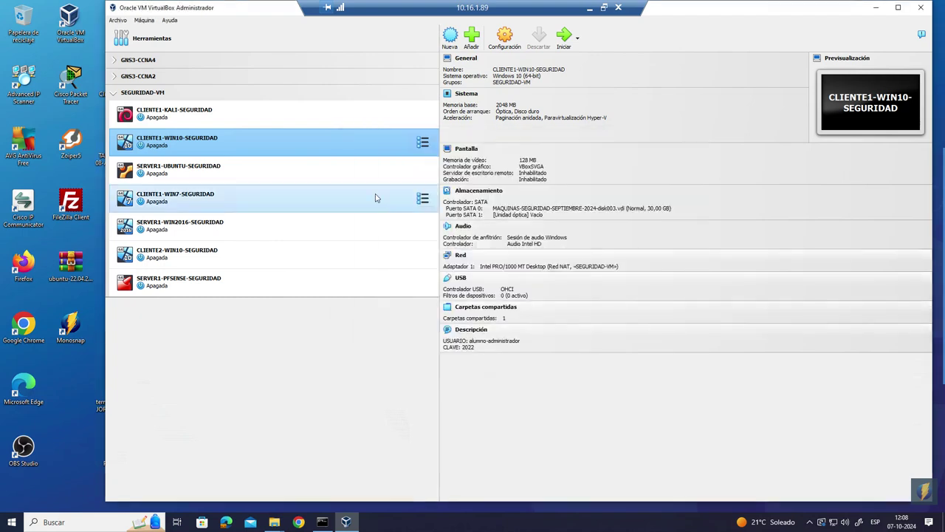
- Compare the Kali and Win10 VM details, ending on CLIENTE1-KALI-SEGURIDAD
left_click(258, 119)
left_click(317, 140)
left_click(257, 112)
left_click(258, 139)
left_click(260, 119)
left_click(258, 141)
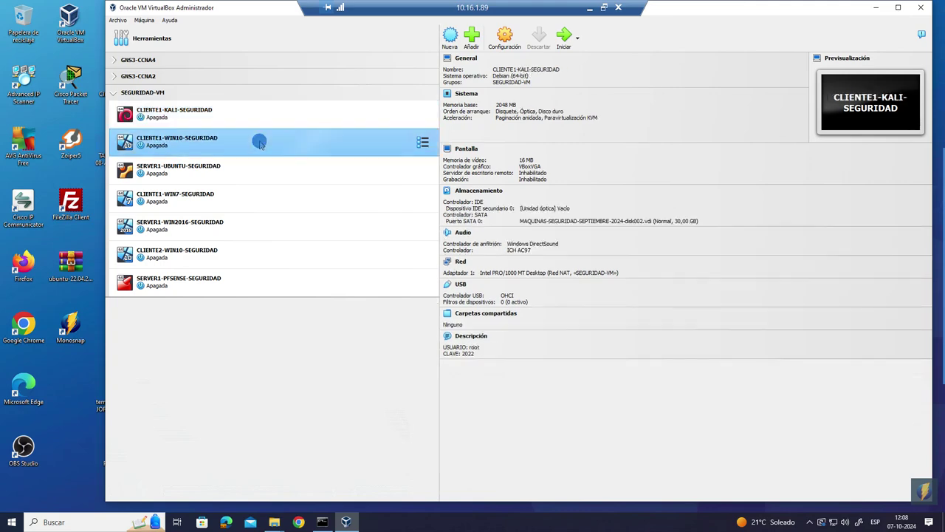
left_click(263, 125)
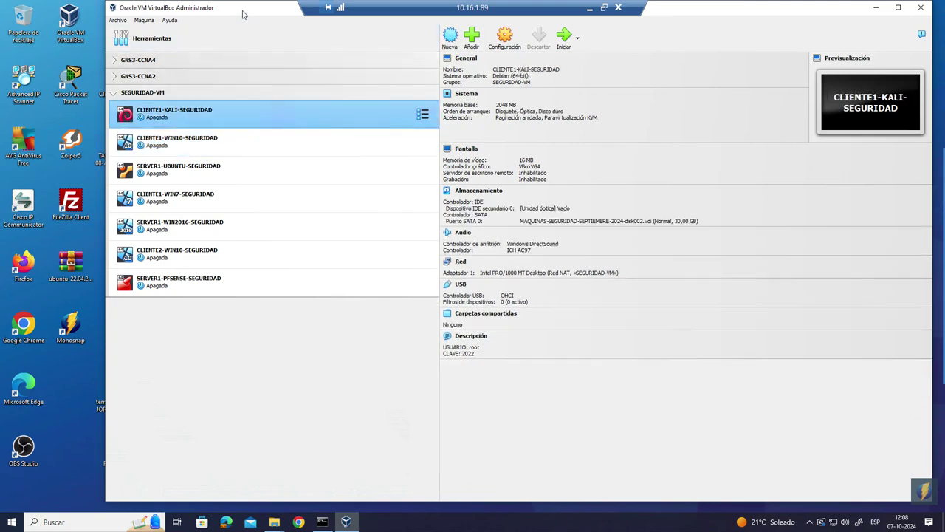
- Un-maximize the VirtualBox Manager window, then reselect the Win10 and Kali VMs
left_click_drag(244, 12, 288, 82)
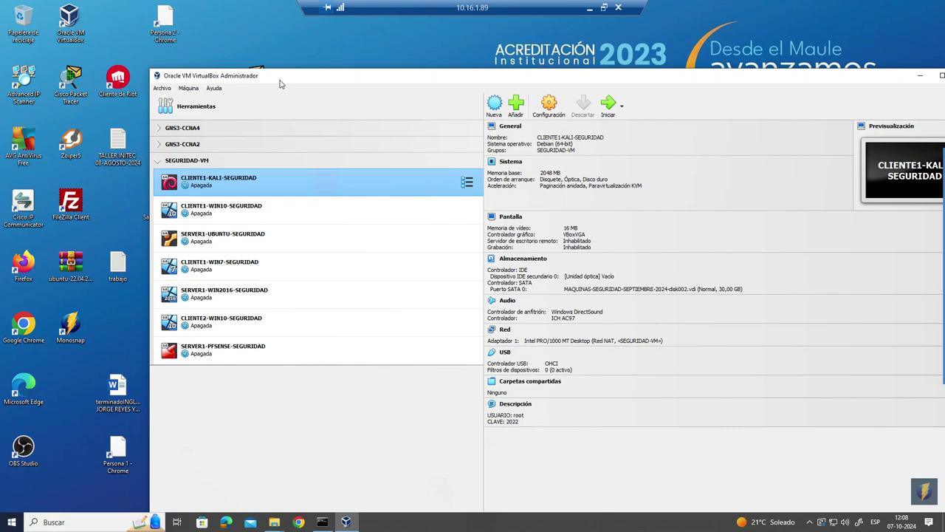
mouse_move(943, 278)
left_click(288, 204)
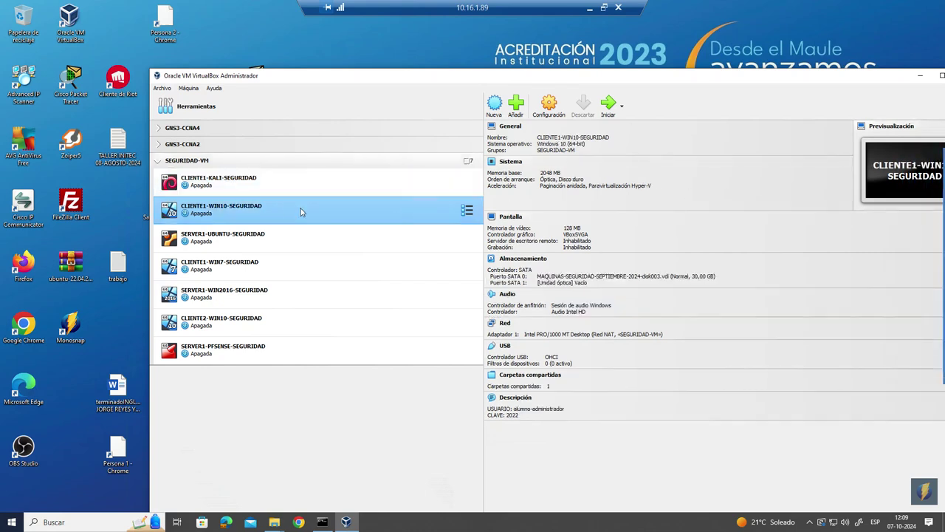
left_click(328, 184)
left_click(342, 184)
- Start the Kali and Win10 client VMs and dismiss the VirtualBox warning
double_click(342, 184)
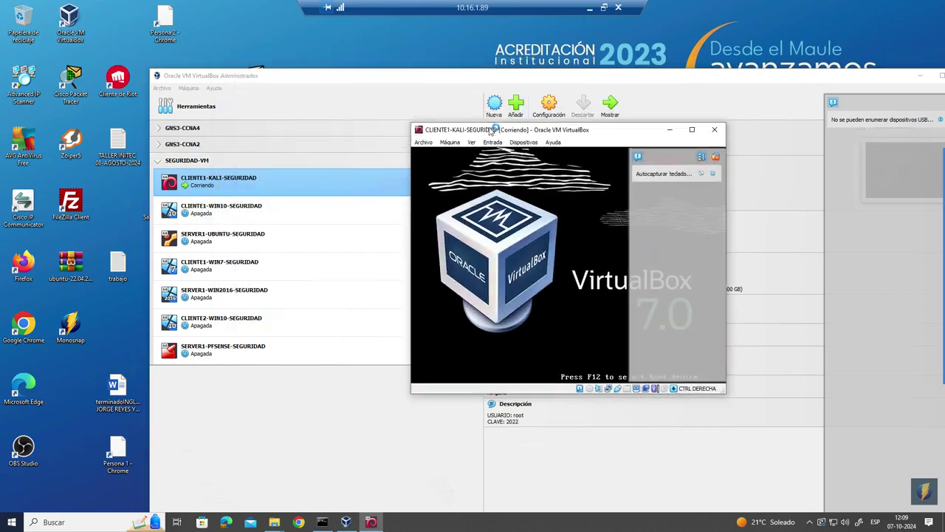
left_click(264, 215)
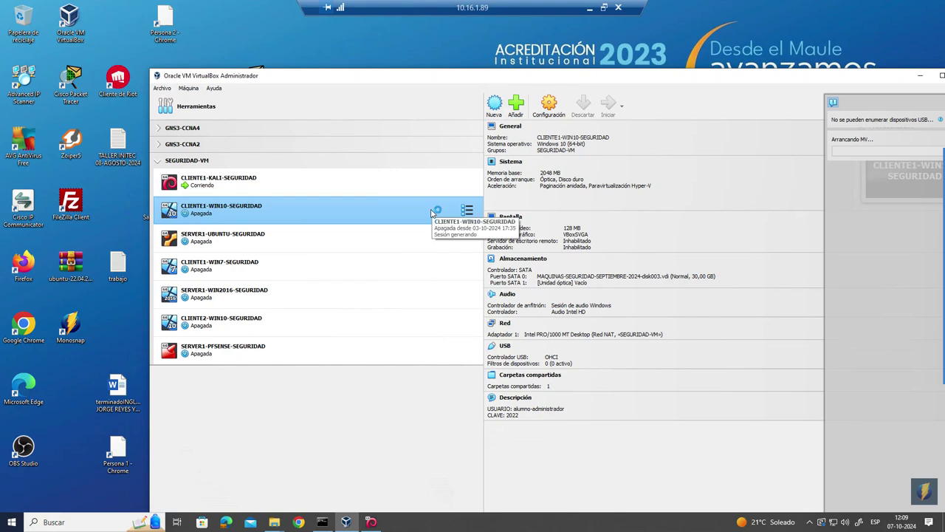
double_click(432, 215)
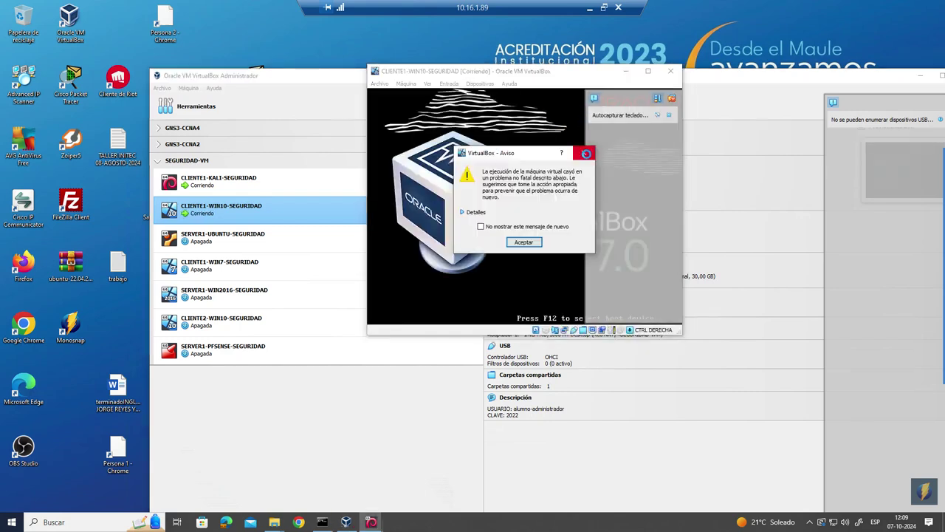
left_click(584, 153)
- Reposition the Win10 VM window and minimize the VirtualBox Manager
left_click_drag(573, 74, 560, 137)
left_click(750, 78)
left_click_drag(750, 78, 437, 153)
left_click(722, 109)
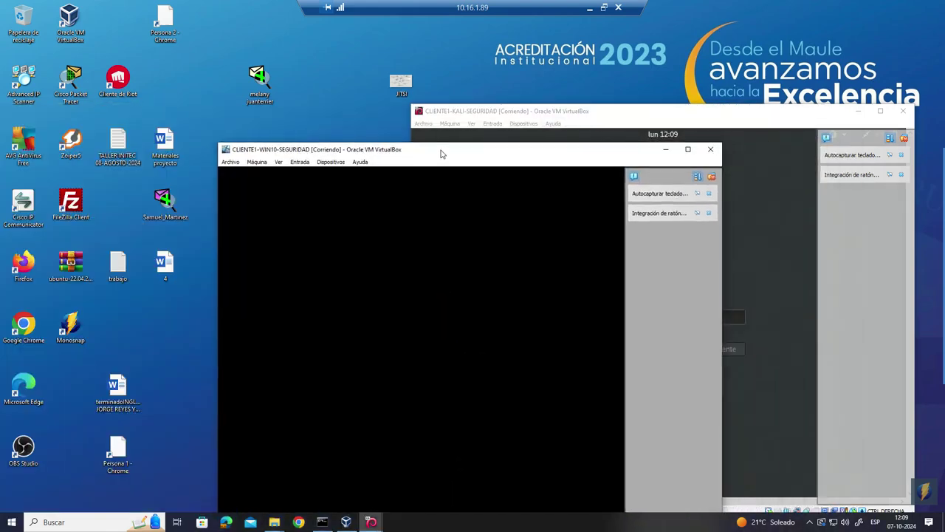
- Log in to the Kali VM as root with its account password
left_click(581, 131)
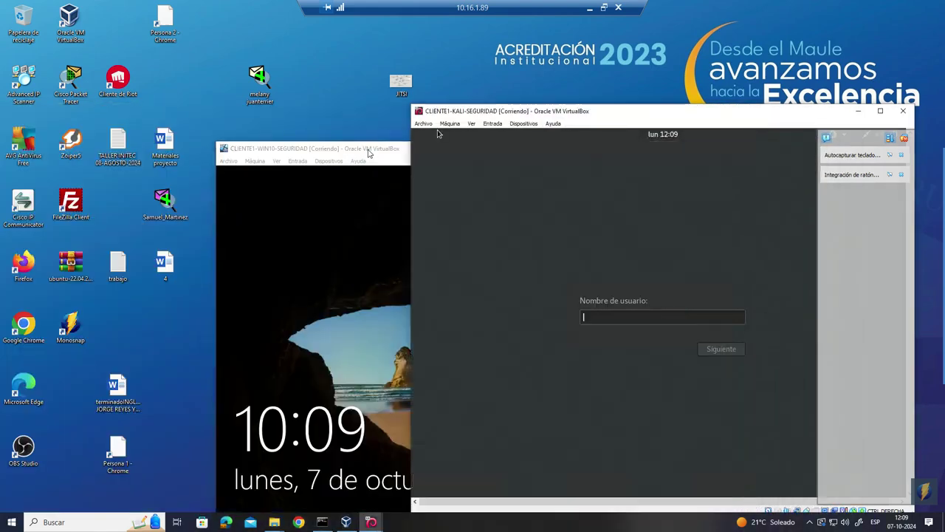
left_click_drag(372, 151, 350, 137)
left_click(581, 111)
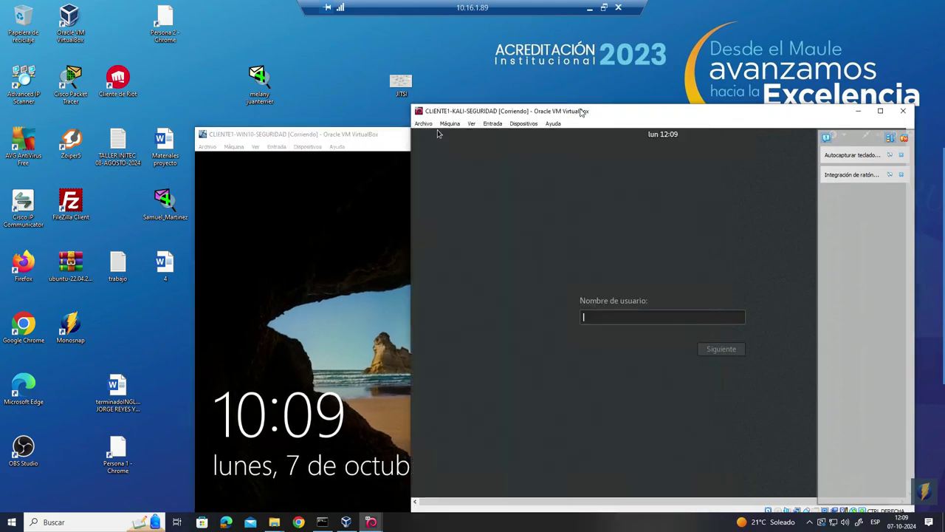
type("root")
key("Return")
type("toor")
key("Return")
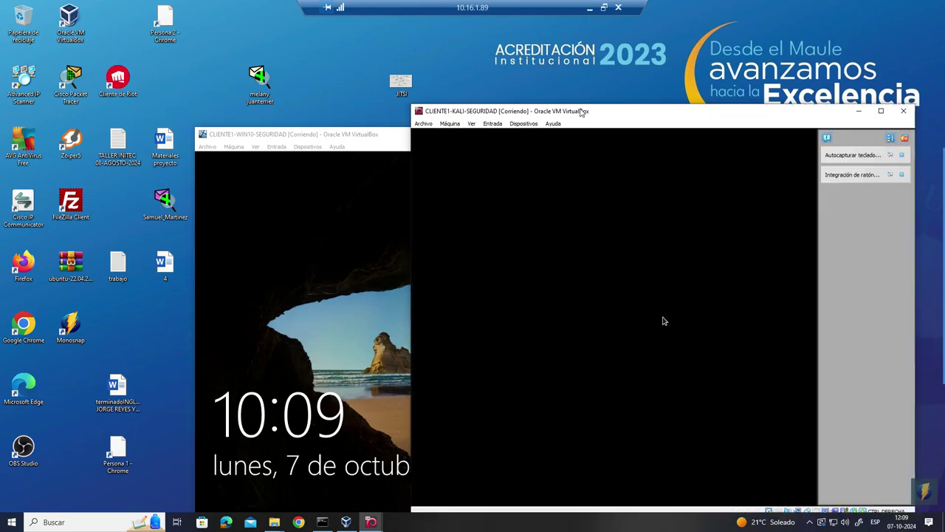
- Enter the account password at the Win10 VM sign-in screen
left_click_drag(583, 112, 546, 62)
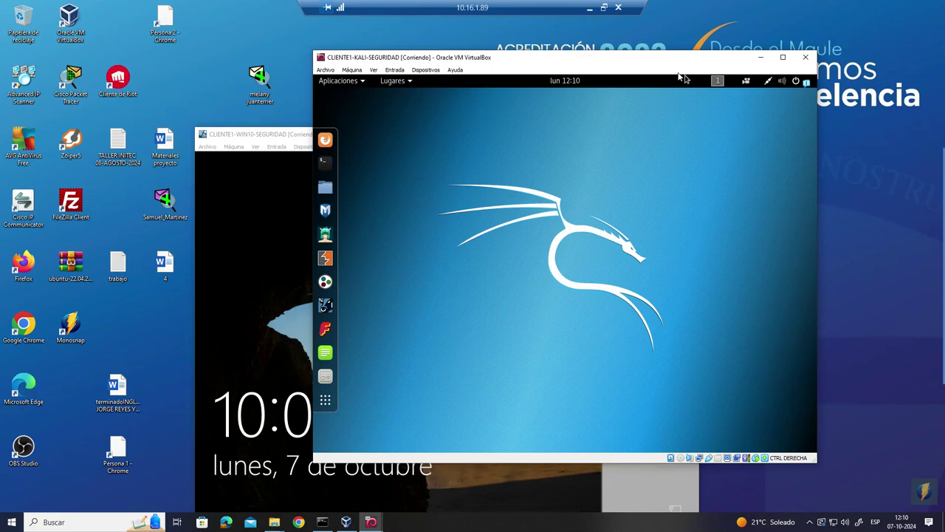
left_click(242, 136)
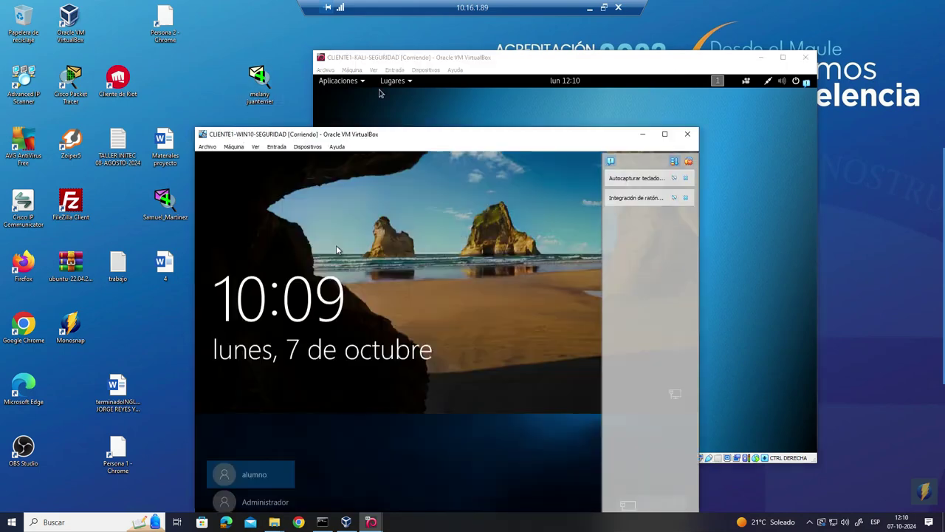
type("123")
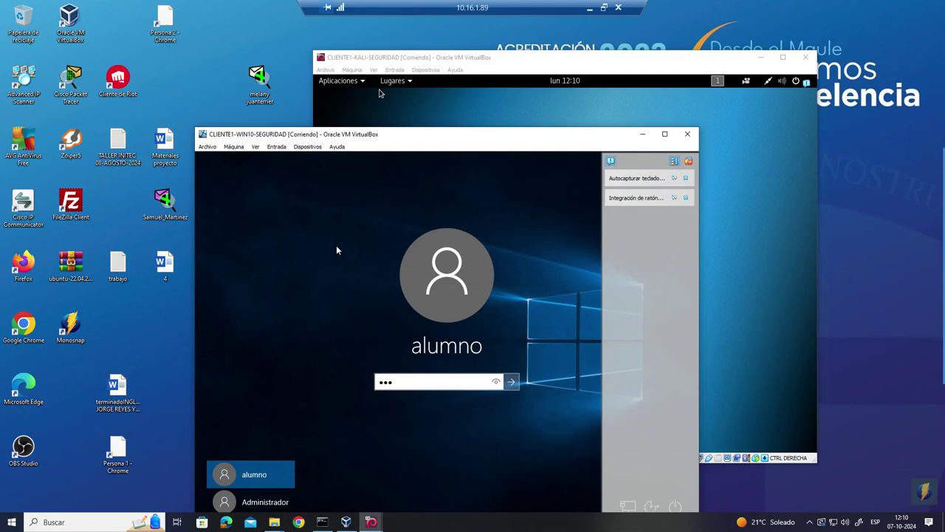
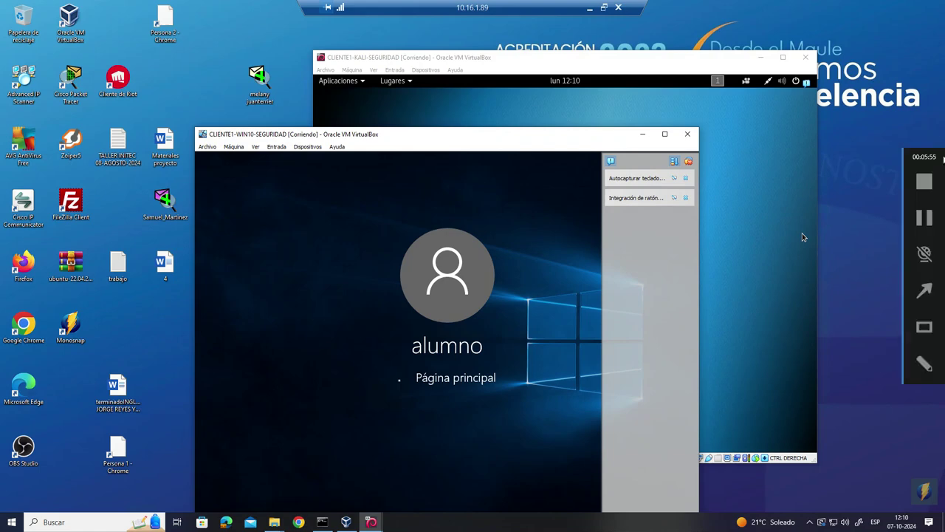
- Move the Windows 10 VM aside, bring Kali forward and type nmap in a root terminal
left_click_drag(561, 136, 540, 152)
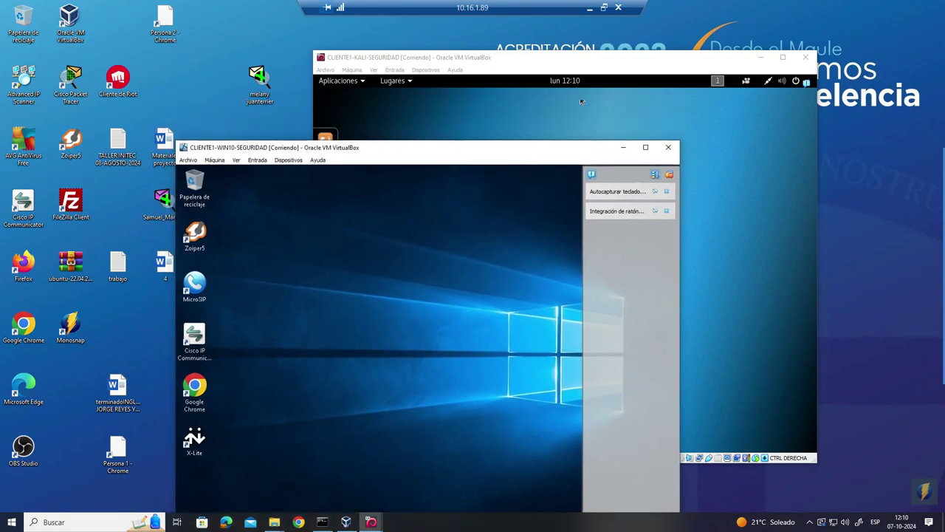
left_click(586, 58)
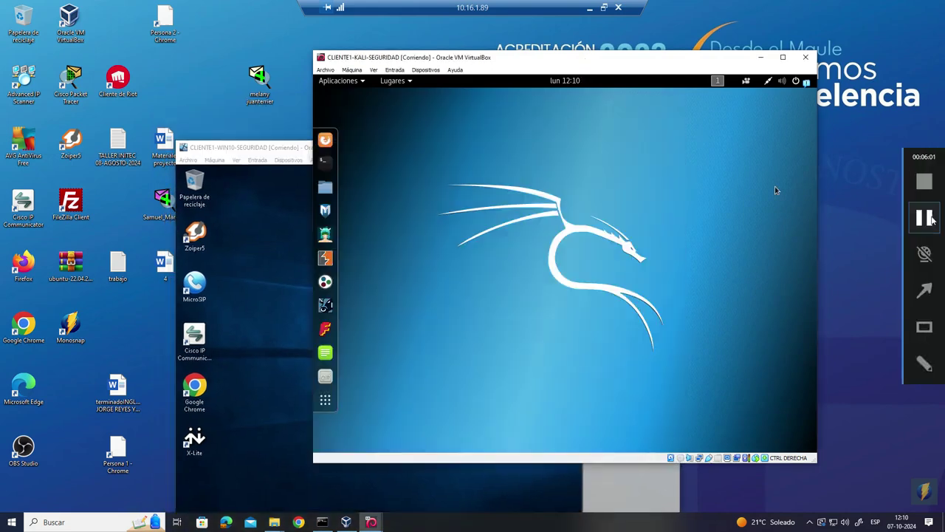
left_click(929, 218)
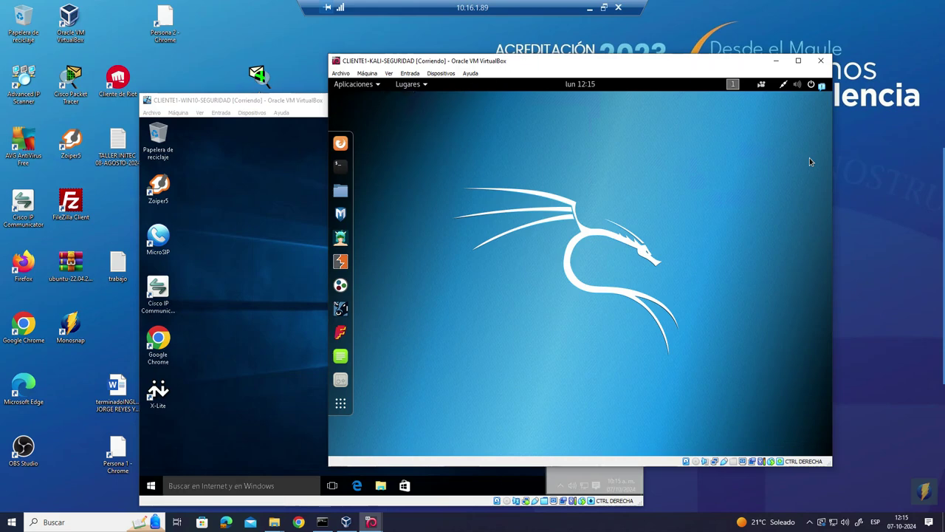
left_click(342, 165)
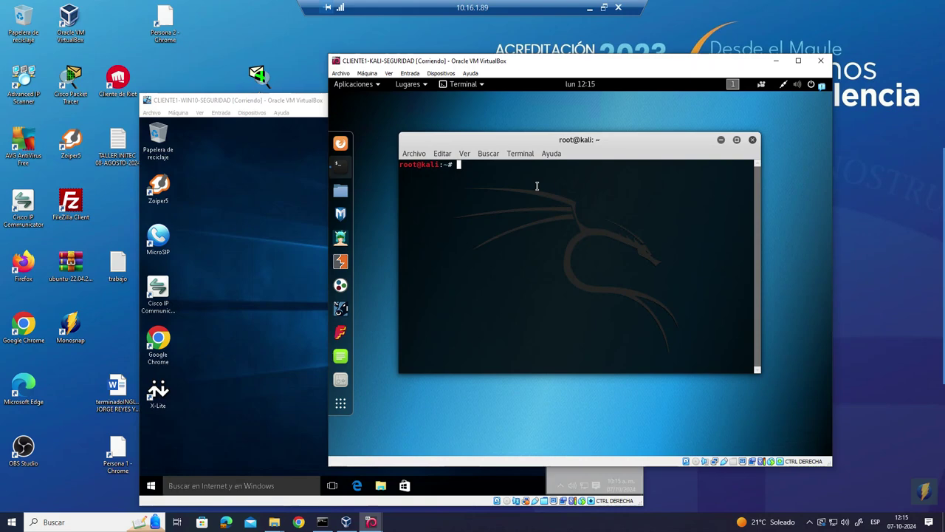
type("nmap")
- Copy SERVER-LINUX-CIFRADO's public IPv4 54.81.231.16 from AWS EC2 and return to the remote desktop
left_click(603, 6)
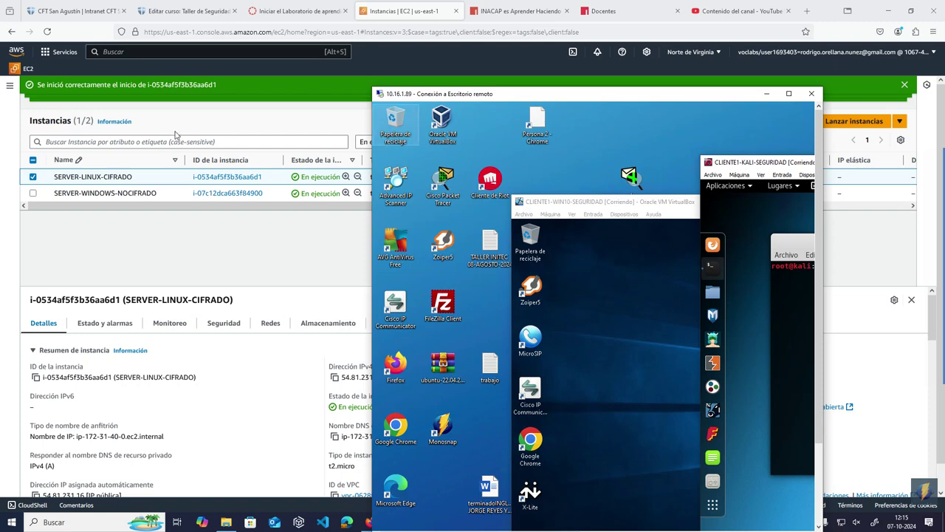
left_click(333, 378)
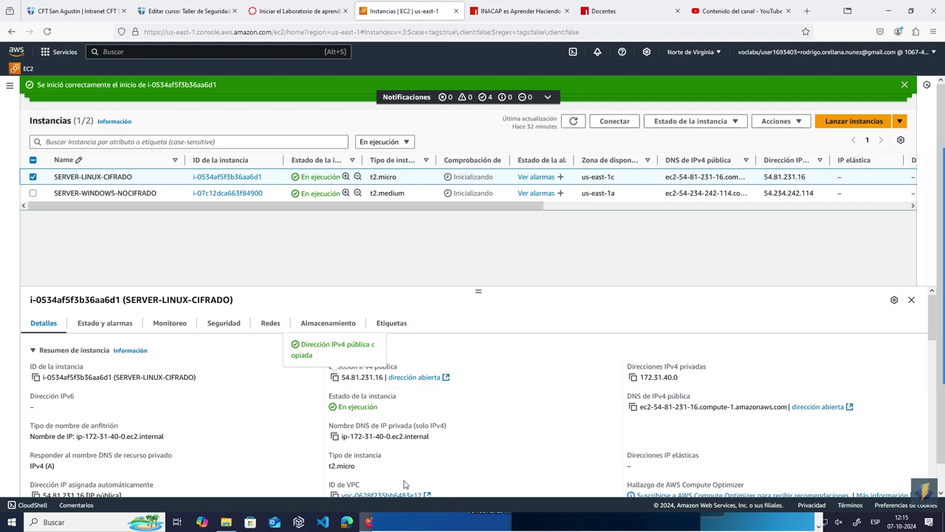
left_click(565, 529)
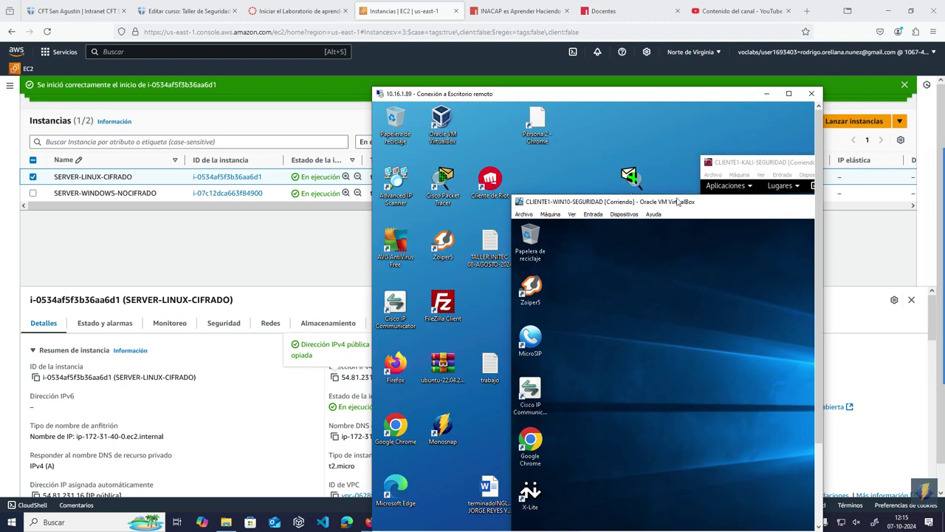
left_click_drag(633, 149, 549, 132)
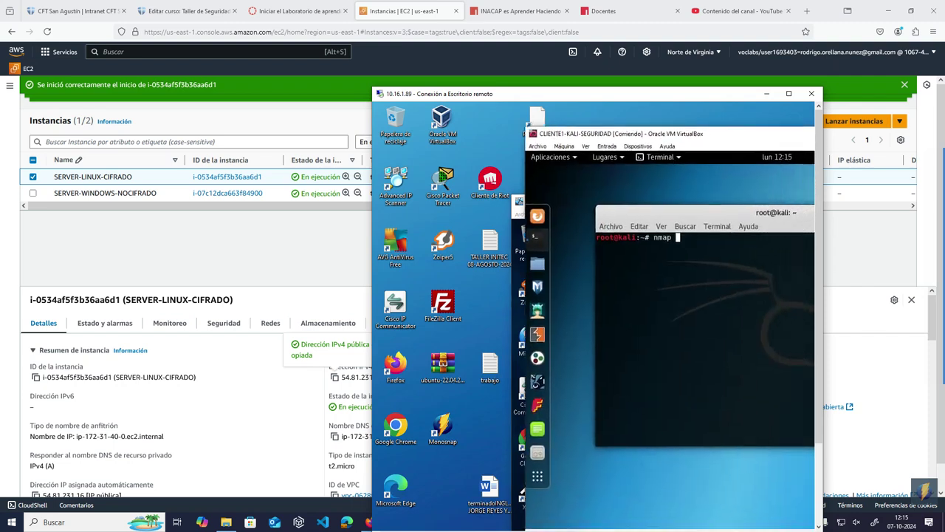
- Run an nmap scan against 54.81.231.16 in the Kali terminal
right_click(691, 246)
left_click(684, 243)
left_click_drag(578, 96, 627, 91)
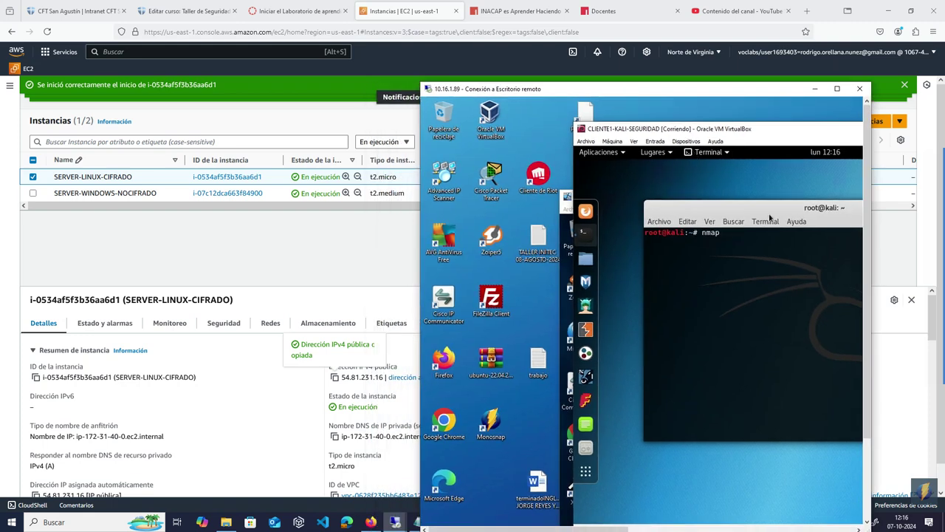
type("54.81.231.16")
key("Return")
- Widen and reposition the remote desktop and Kali windows to show the full scan output
left_click_drag(713, 90, 537, 87)
left_click_drag(695, 113, 832, 113)
left_click_drag(673, 213, 668, 191)
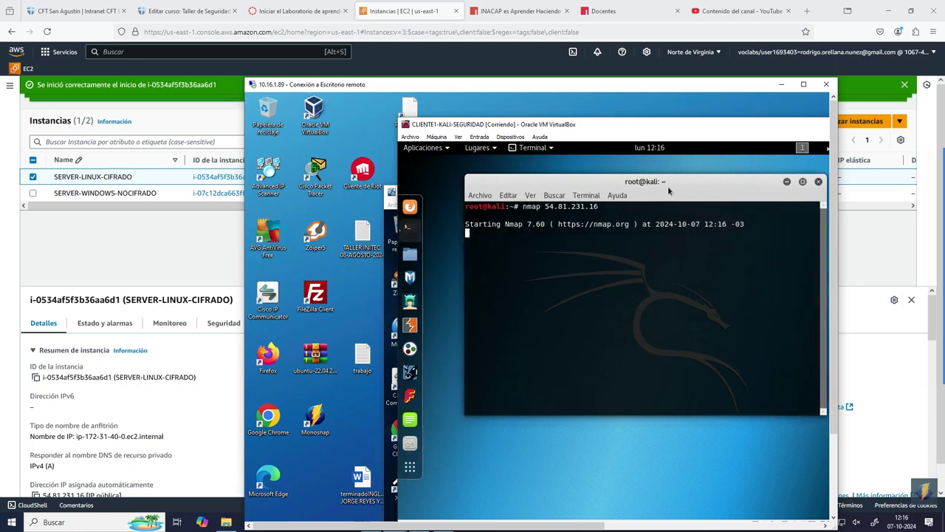
left_click_drag(635, 129, 582, 117)
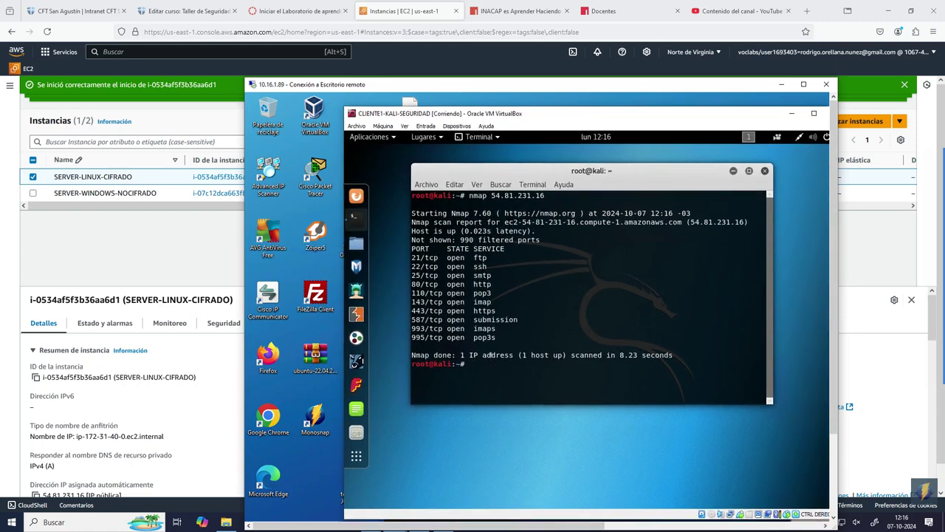
- Highlight the nmap open-port table from the PORT header down to 995/tcp pop3s
left_click_drag(502, 341, 401, 252)
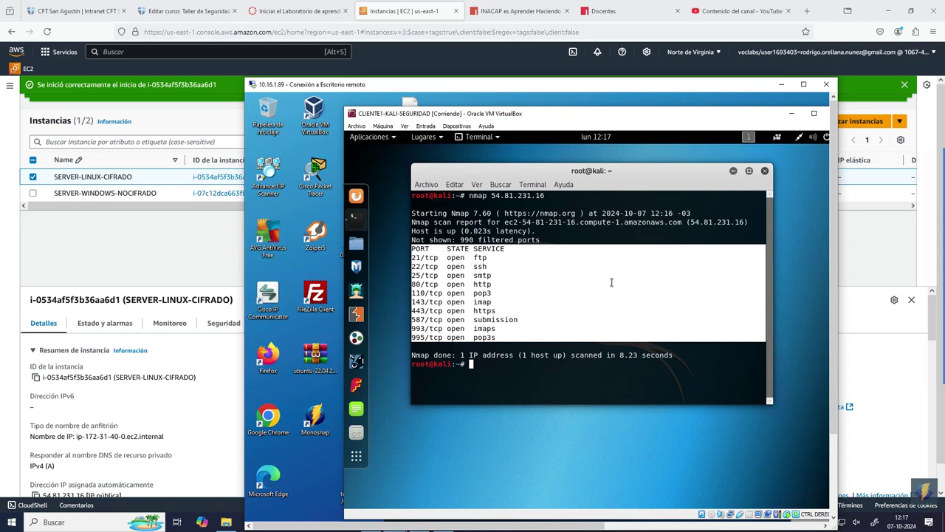
- Move the Windows 10 VM to the right and show Kali's Sniffing/Spoofing tools, including wireshark
mouse_move(941, 194)
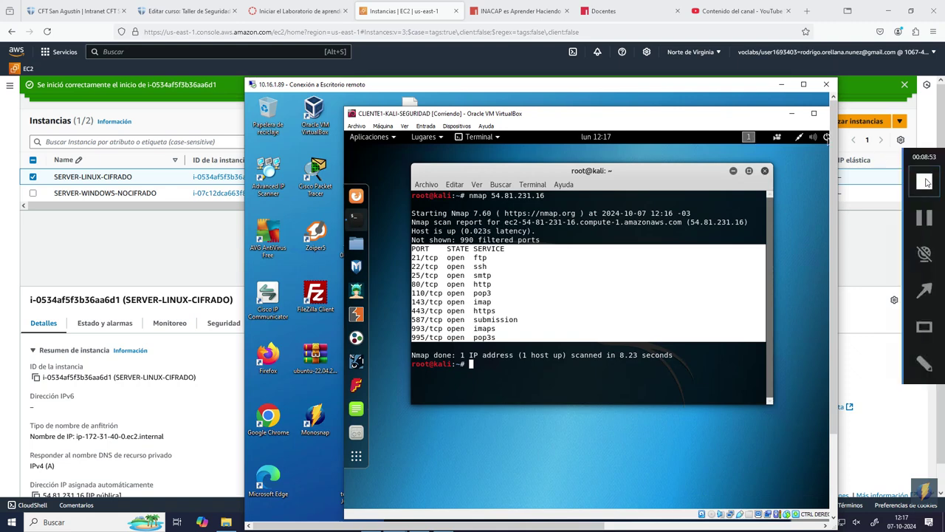
left_click(925, 217)
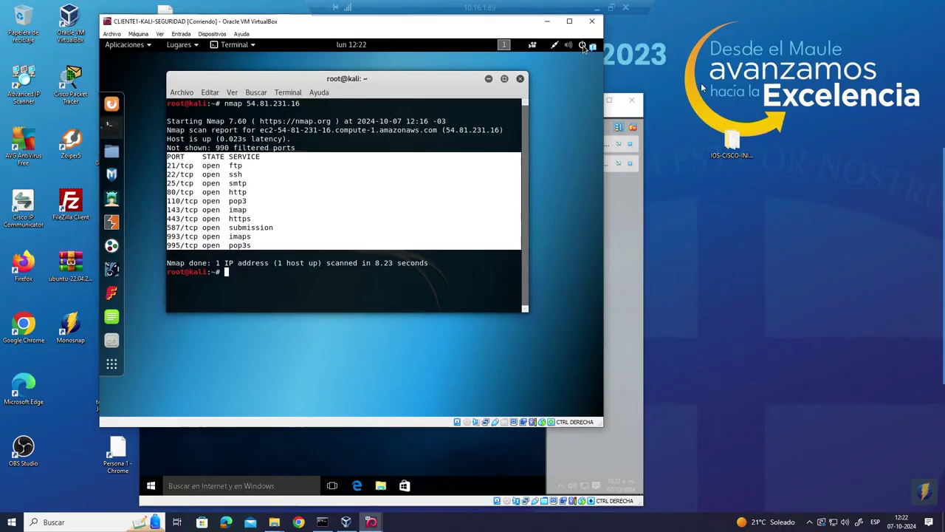
left_click(423, 459)
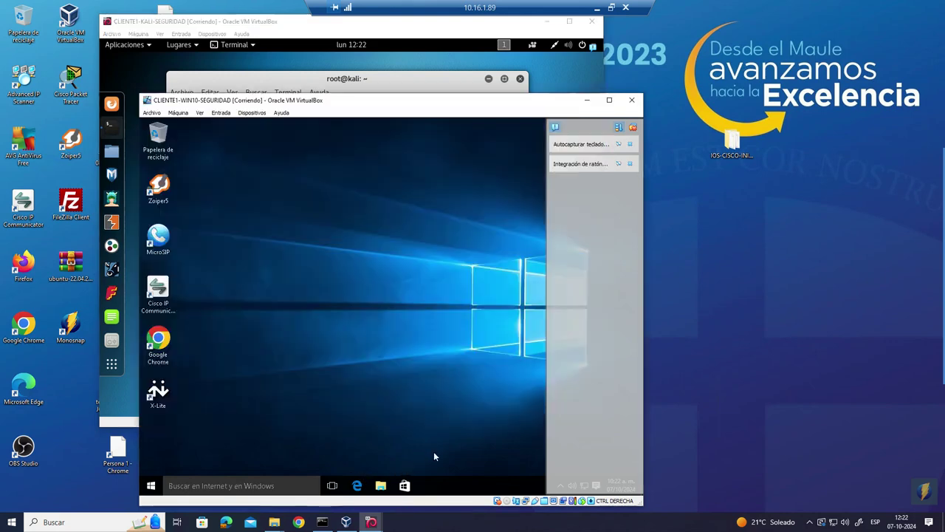
left_click_drag(319, 100, 495, 95)
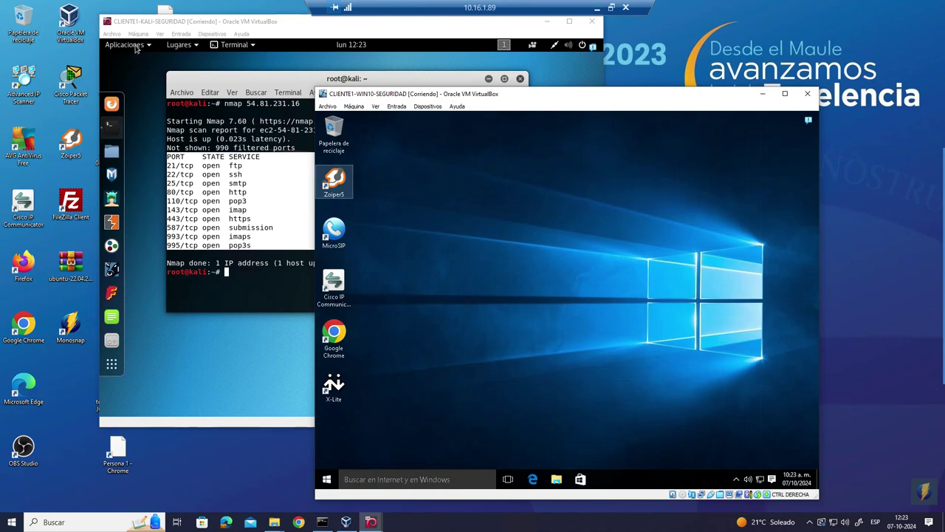
left_click(132, 45)
mouse_move(173, 216)
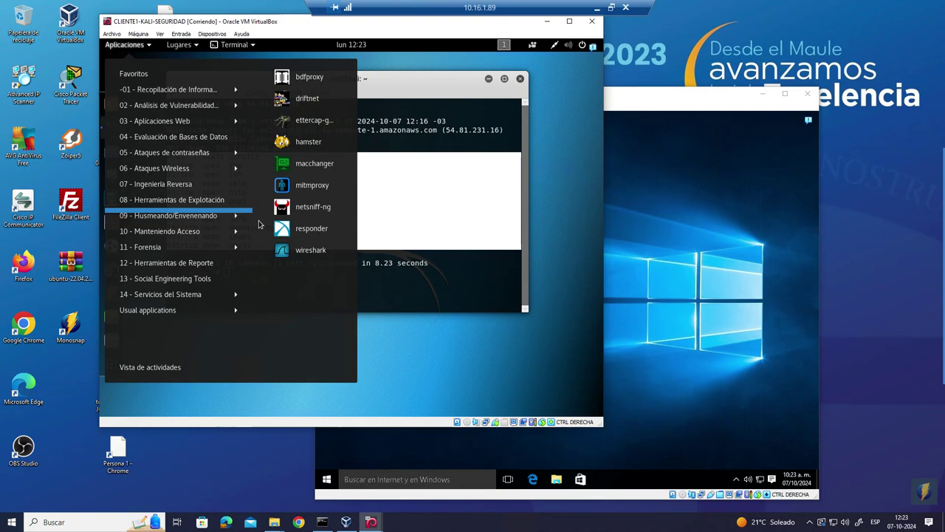
- Launch Wireshark, dismiss the Lua error, and start a live capture on eth0
left_click(305, 249)
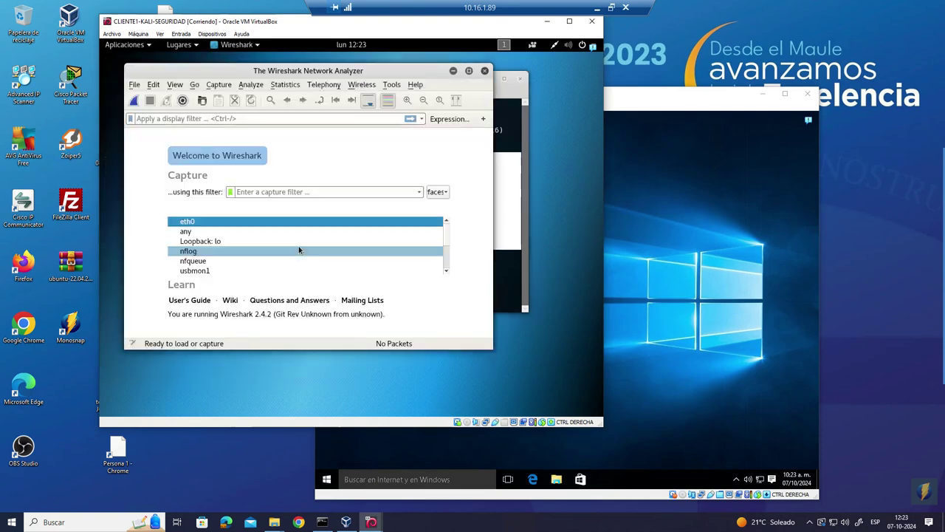
left_click(399, 241)
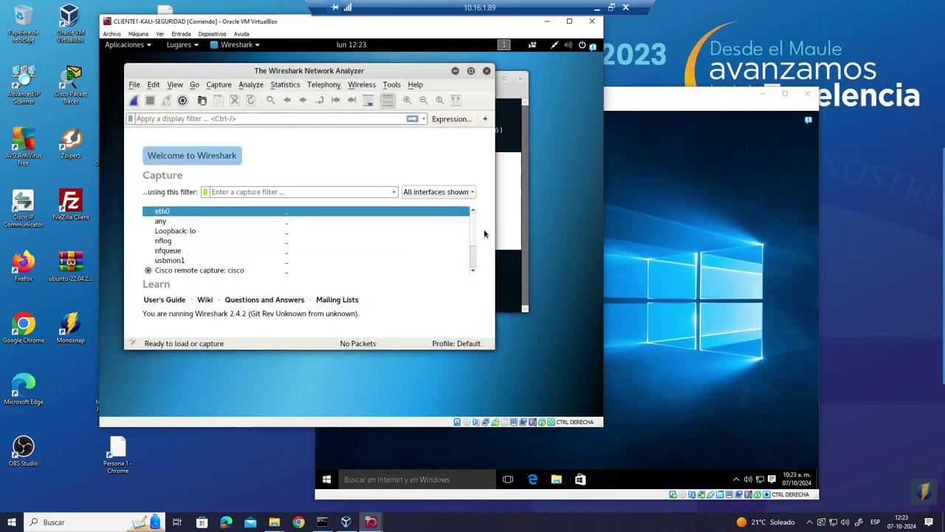
left_click_drag(285, 22, 373, 70)
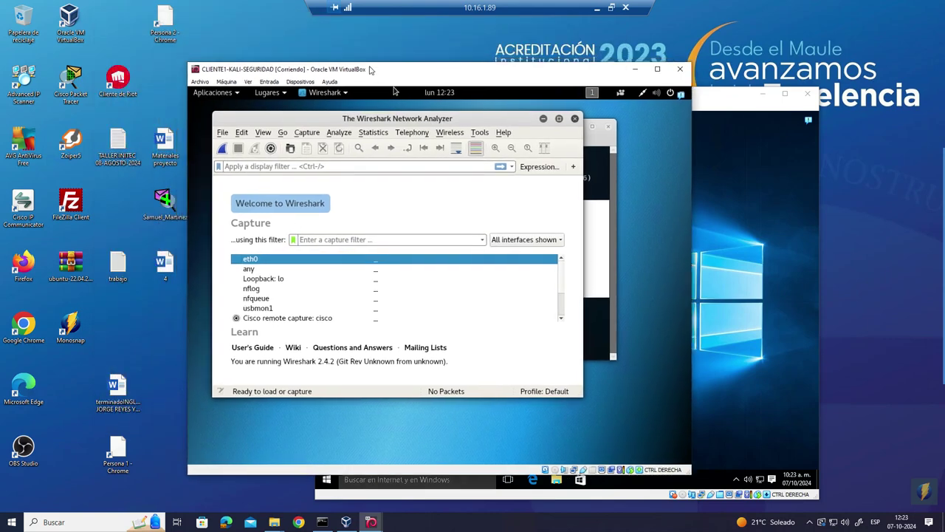
left_click(306, 132)
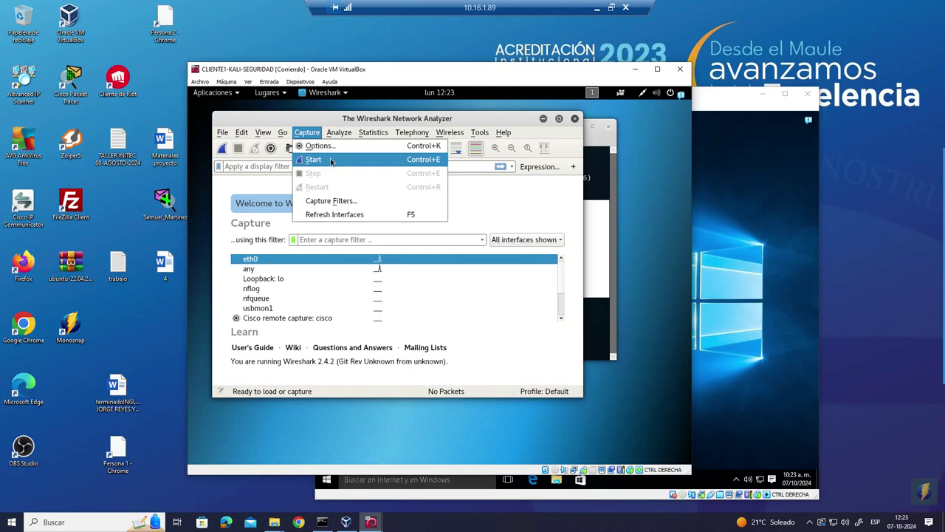
left_click(331, 161)
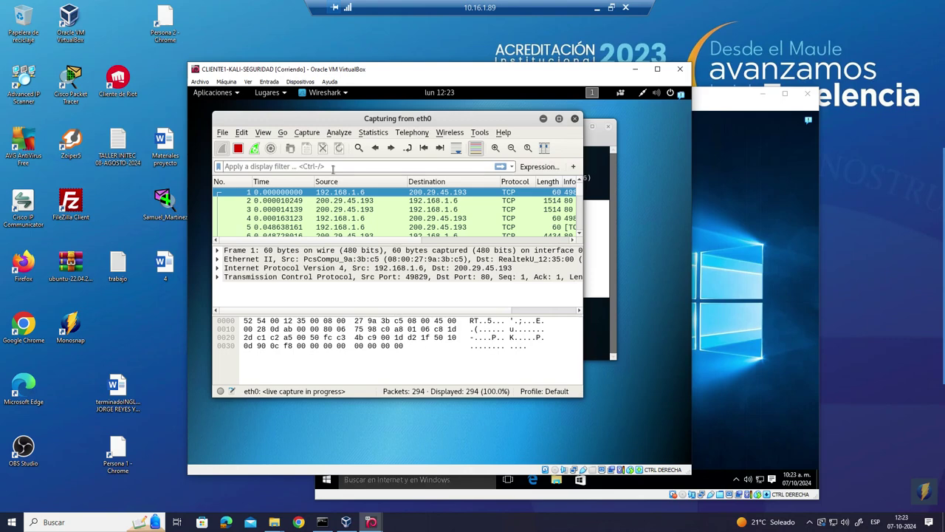
- Enter the display filter ip.src==54.81.231.16 in Wireshark
type(".")
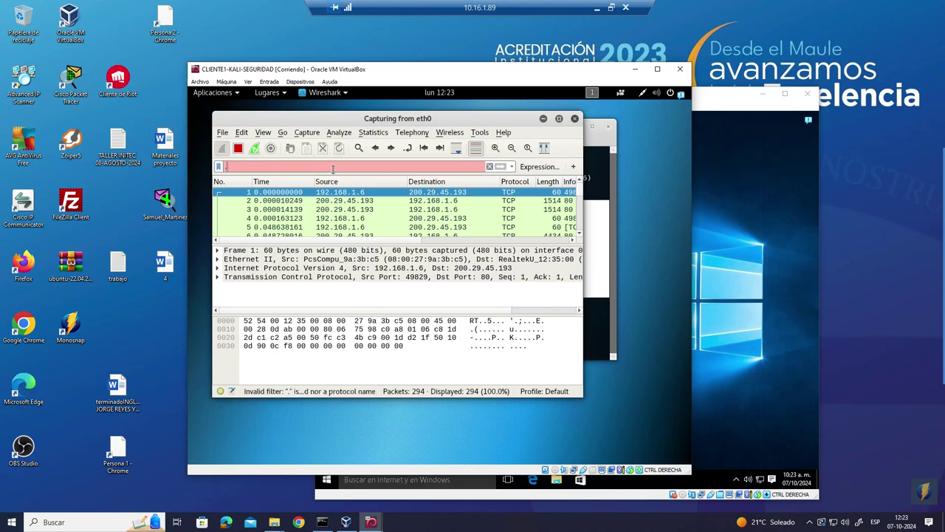
key("BackSpace")
type("ip.src")
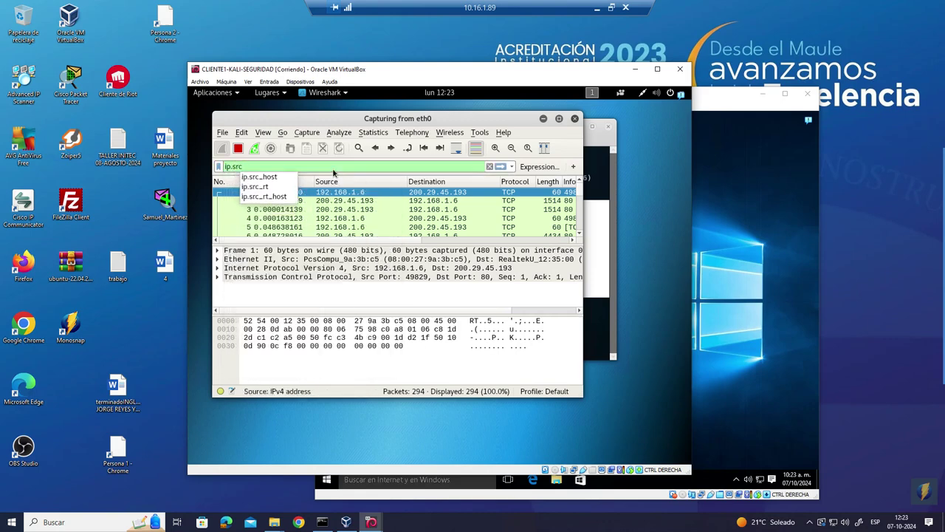
type("==")
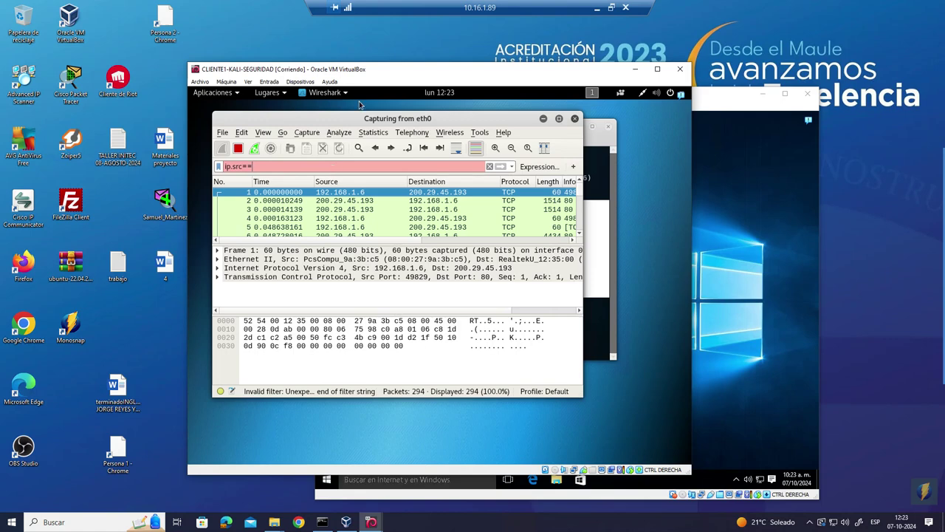
left_click_drag(378, 118, 445, 215)
type("54")
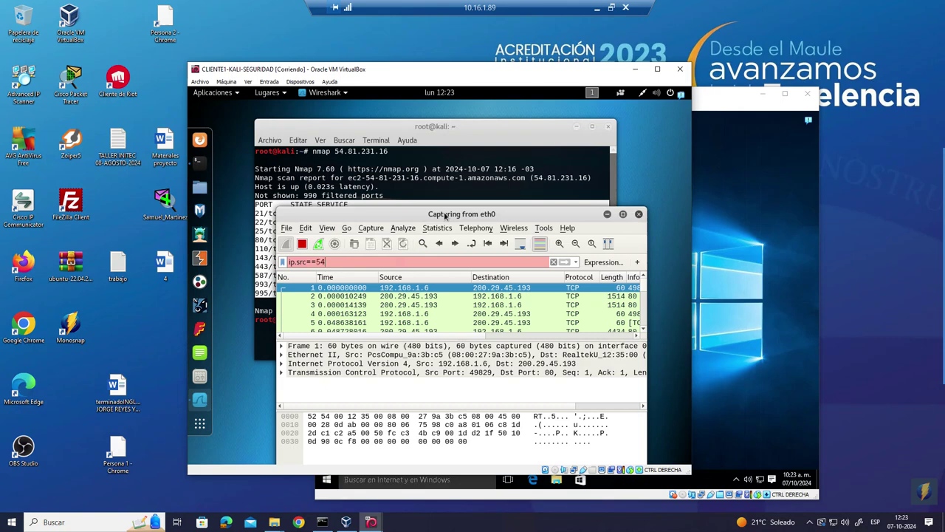
type(".81.231.16")
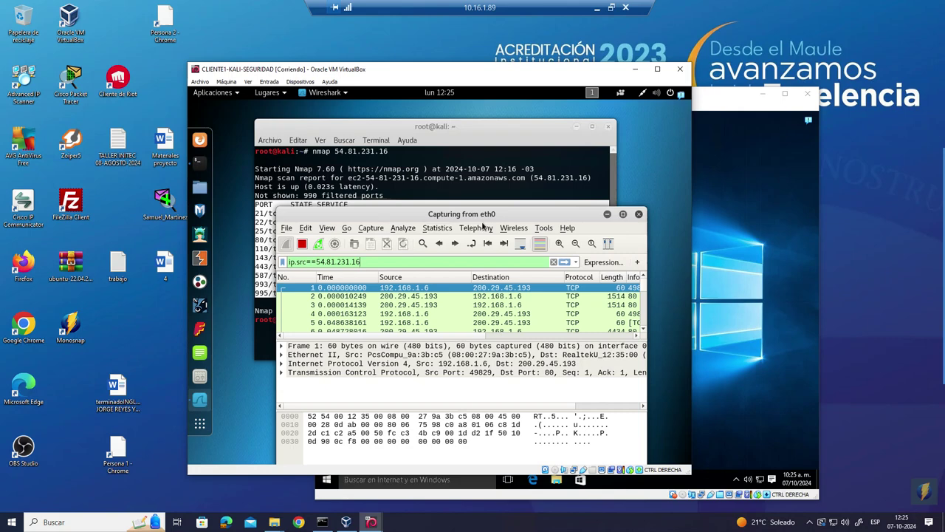
- Apply the ip.src==54.81.231.16 display filter to the live capture
mouse_move(939, 223)
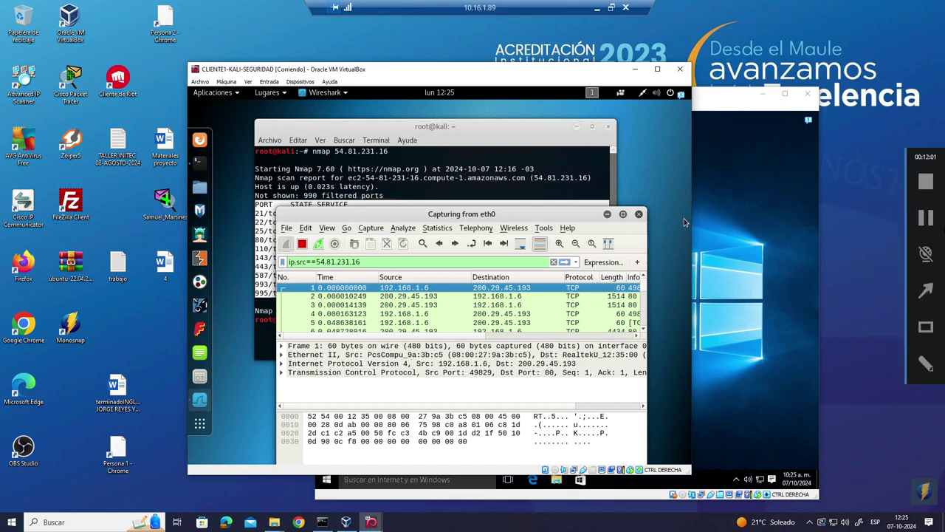
left_click(564, 262)
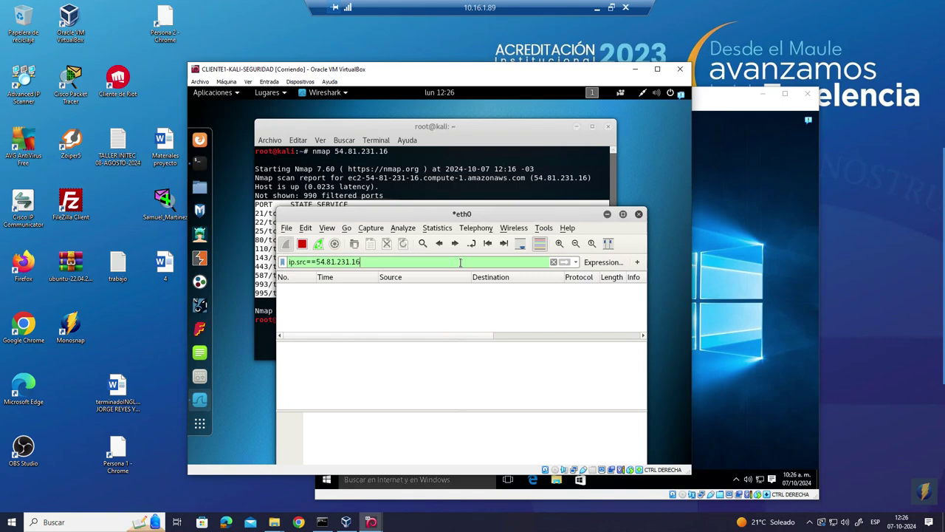
left_click_drag(473, 214, 462, 141)
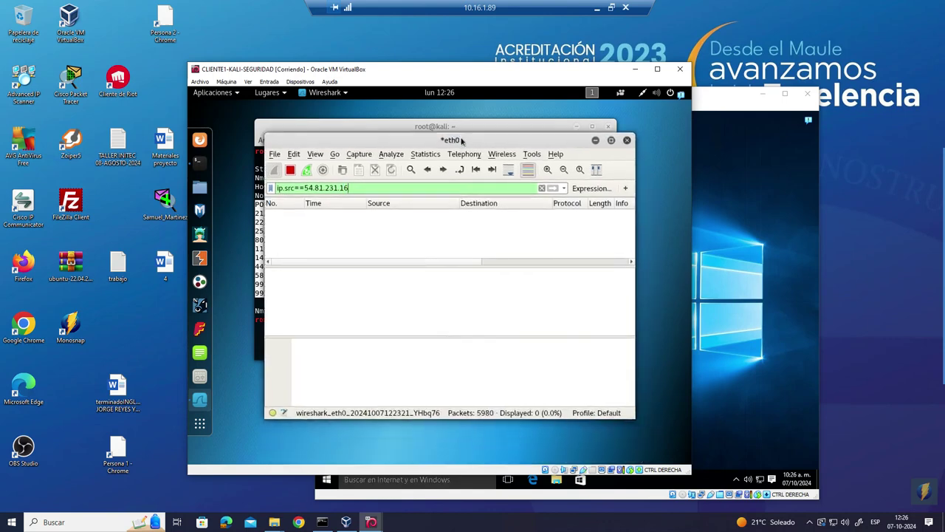
- Load 54.81.231.16 in Chrome on the Windows 10 VM to show the Apache2 default page
left_click(734, 96)
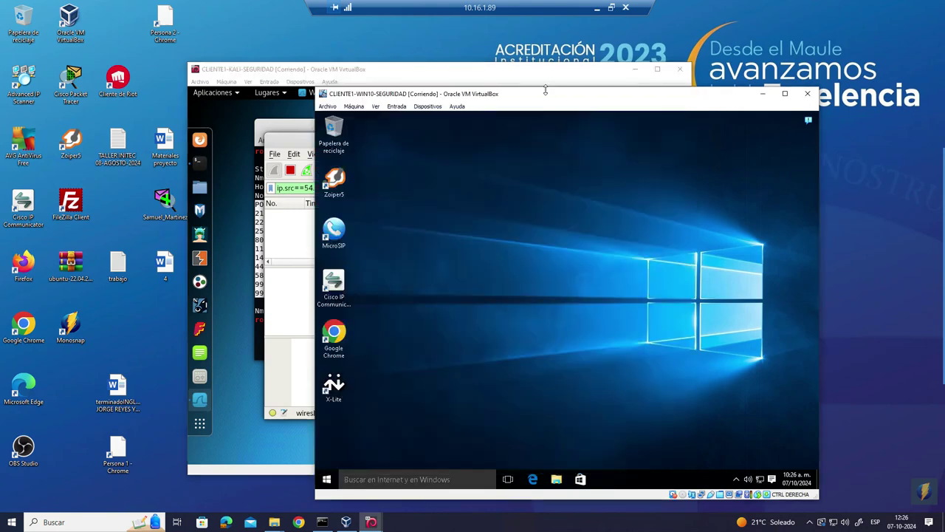
left_click_drag(545, 91, 630, 81)
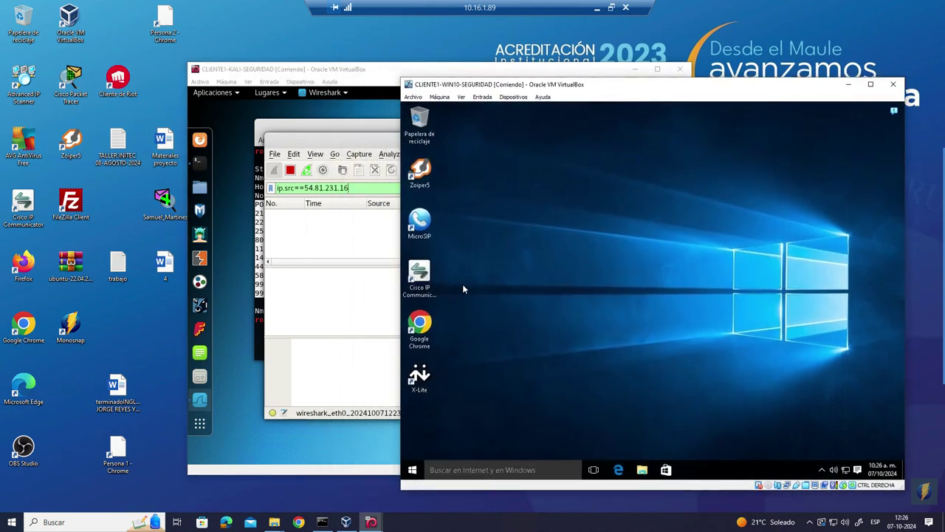
left_click(419, 325)
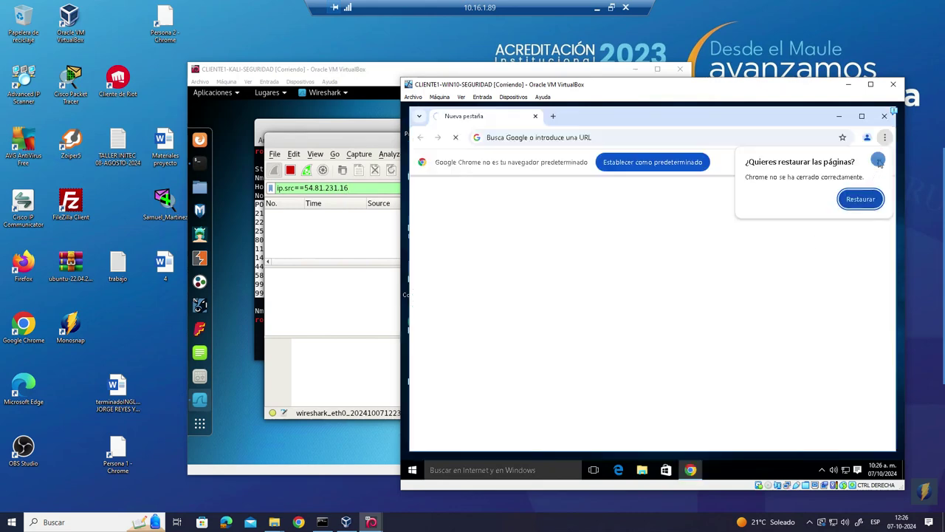
left_click(879, 163)
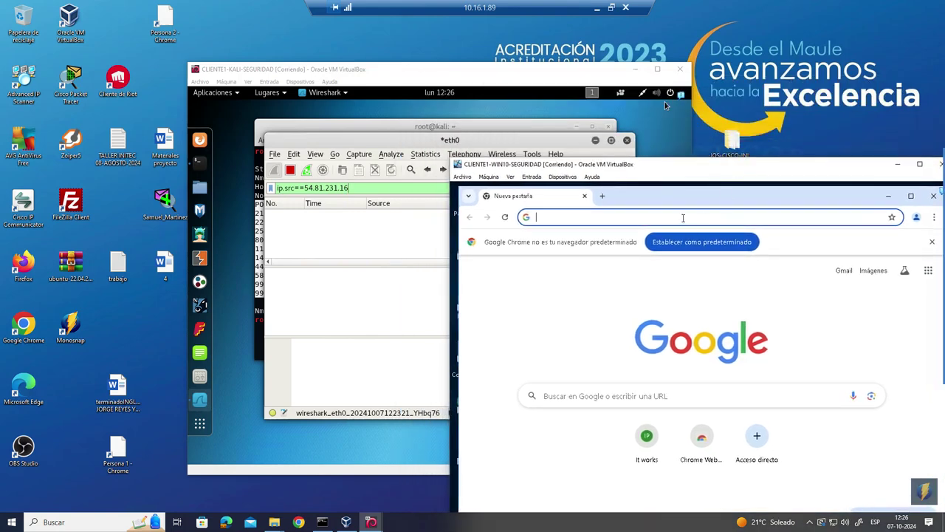
right_click(683, 218)
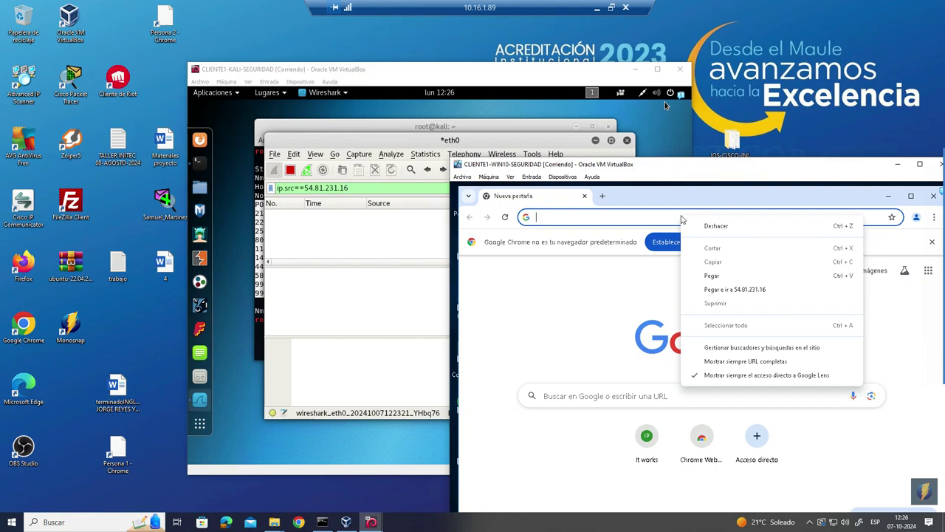
left_click(712, 276)
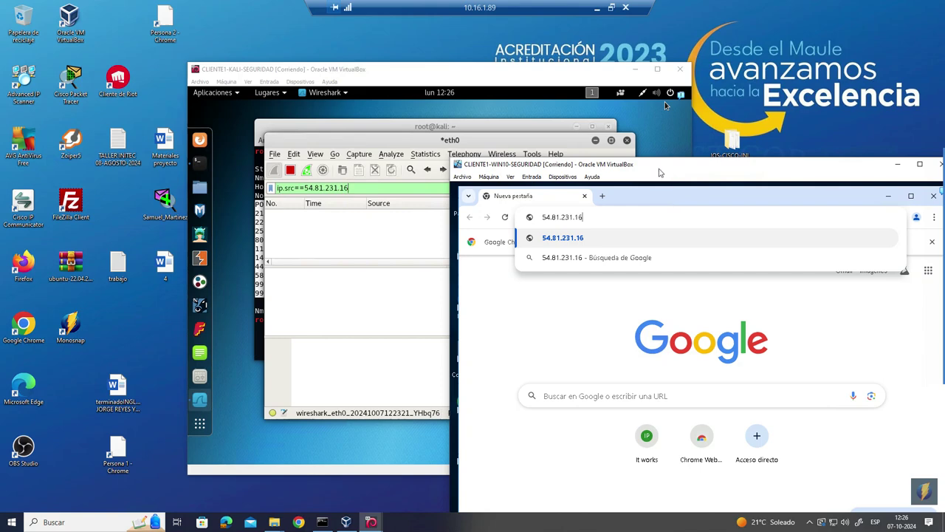
key("Return")
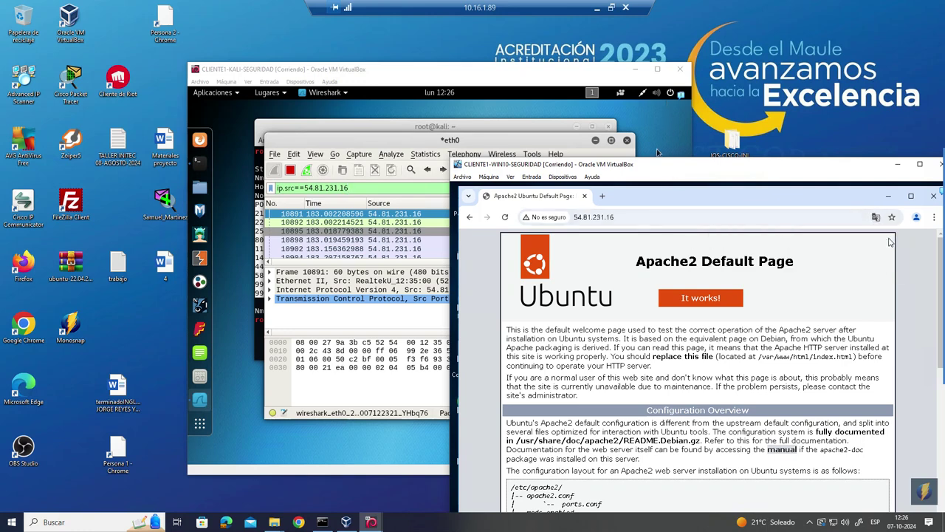
left_click_drag(587, 165, 665, 117)
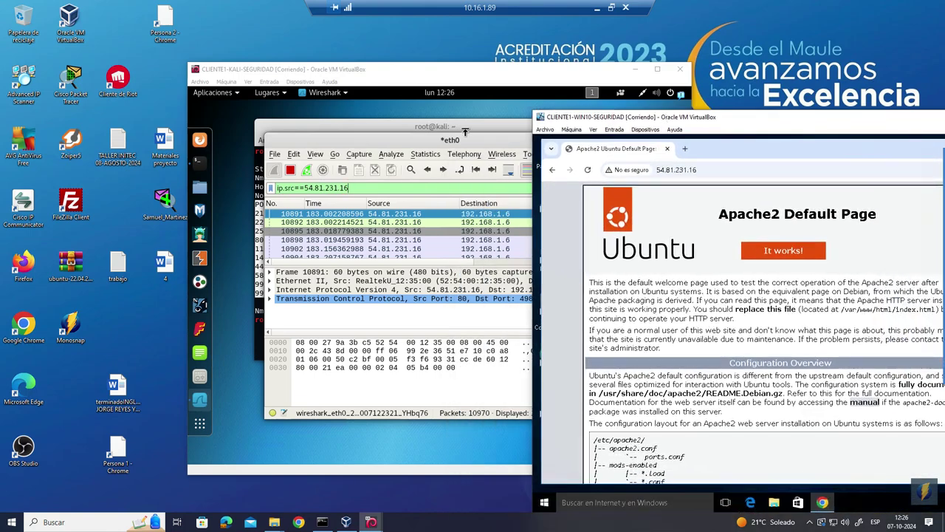
left_click_drag(361, 148, 323, 127)
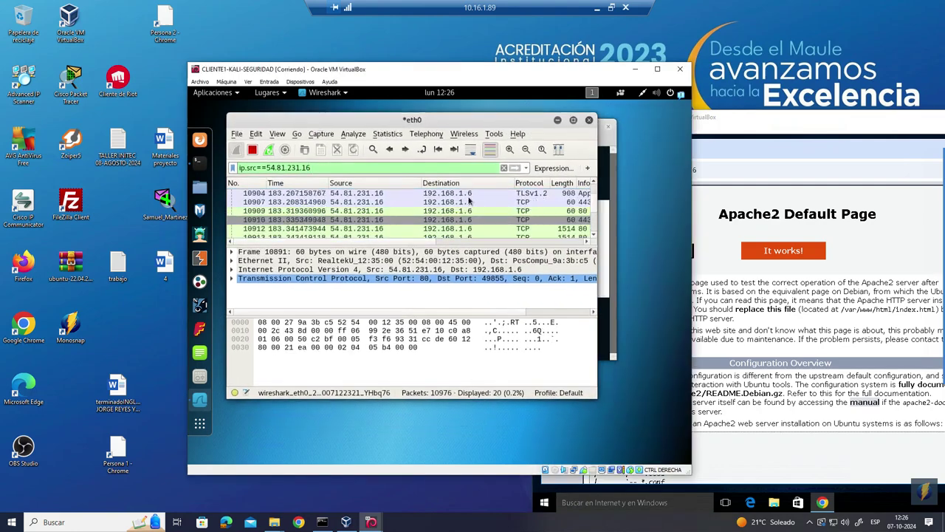
scroll(474, 216, "up", 1)
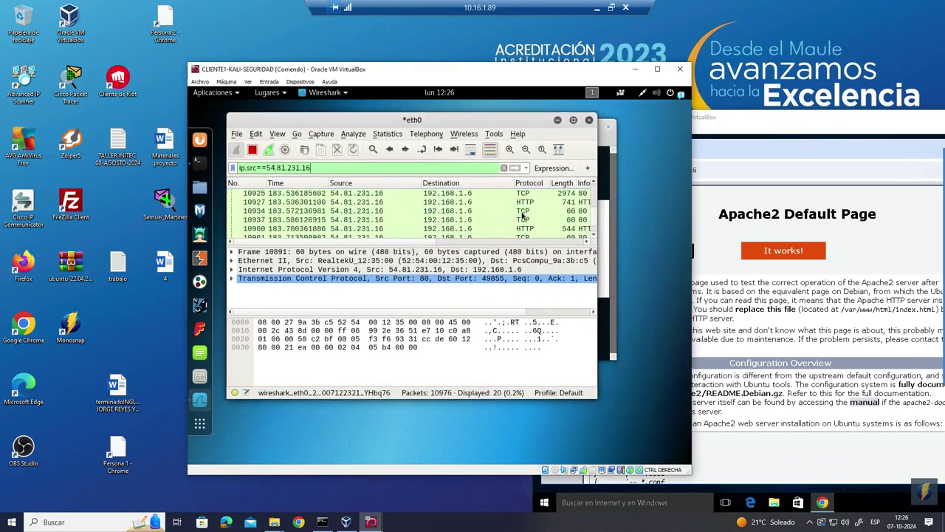
left_click(720, 118)
left_click_drag(720, 118, 602, 96)
left_click(603, 150)
key("cmd+c")
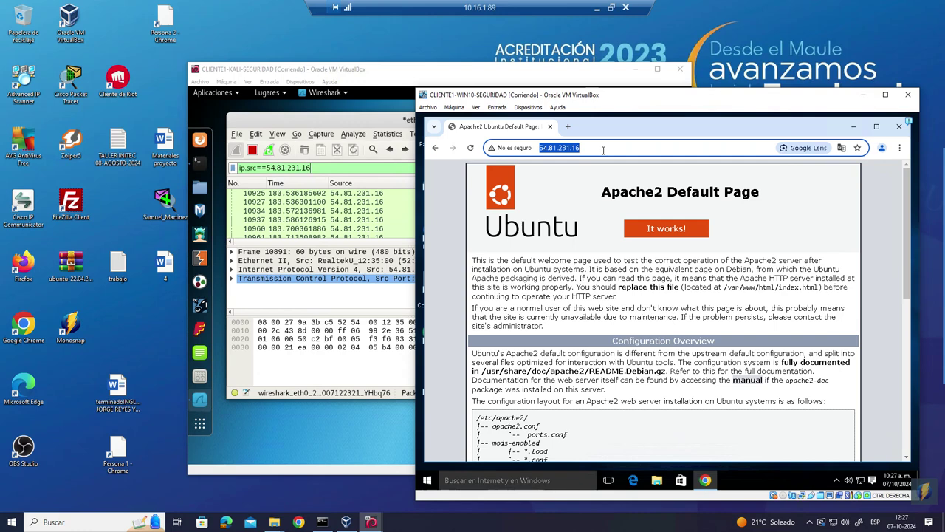
left_click(603, 150)
key("Home")
type("httpo")
key("BackSpace")
key("BackSpace")
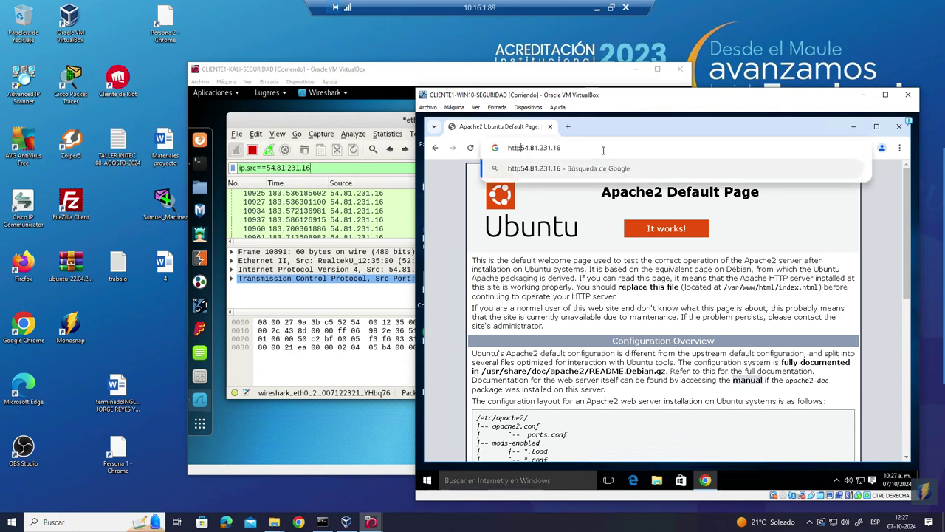
key("BackSpace")
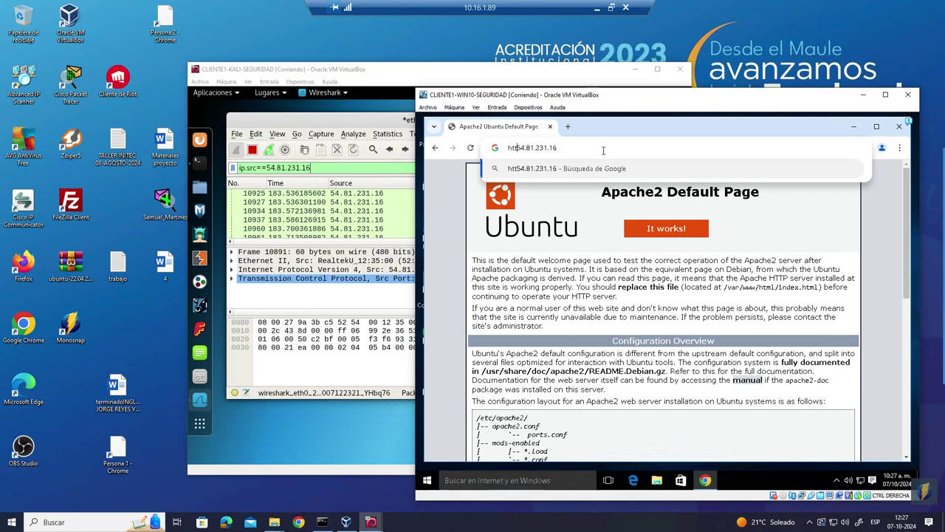
type("ps://")
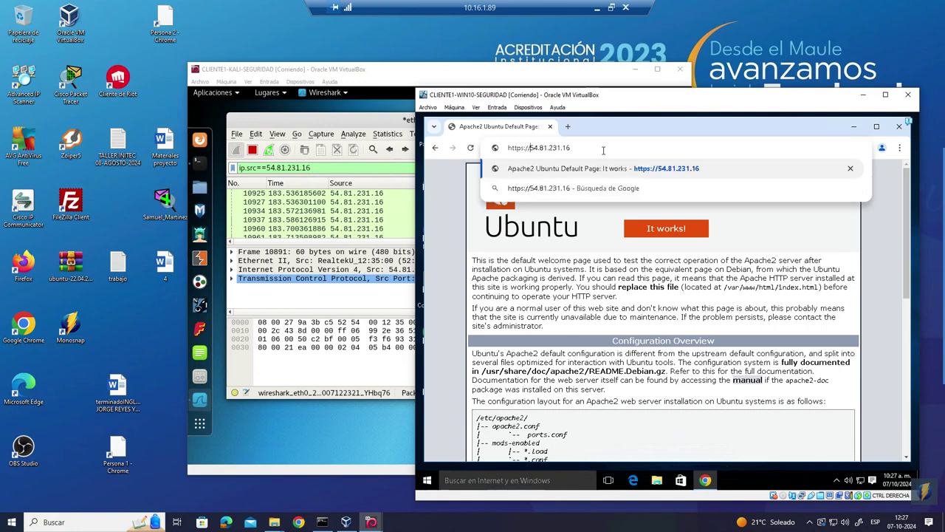
key("Return")
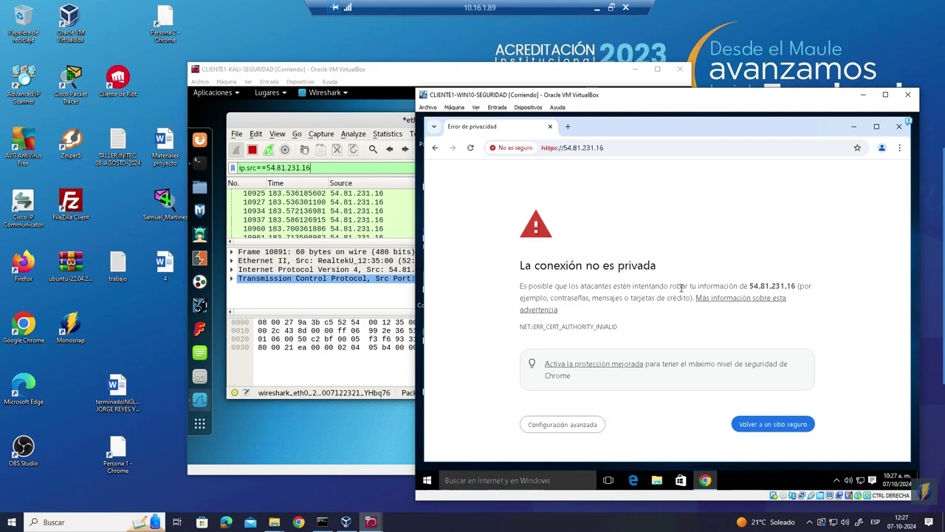
- Proceed past the certificate warning to the not-secure Apache2 page
left_click_drag(660, 110, 579, 68)
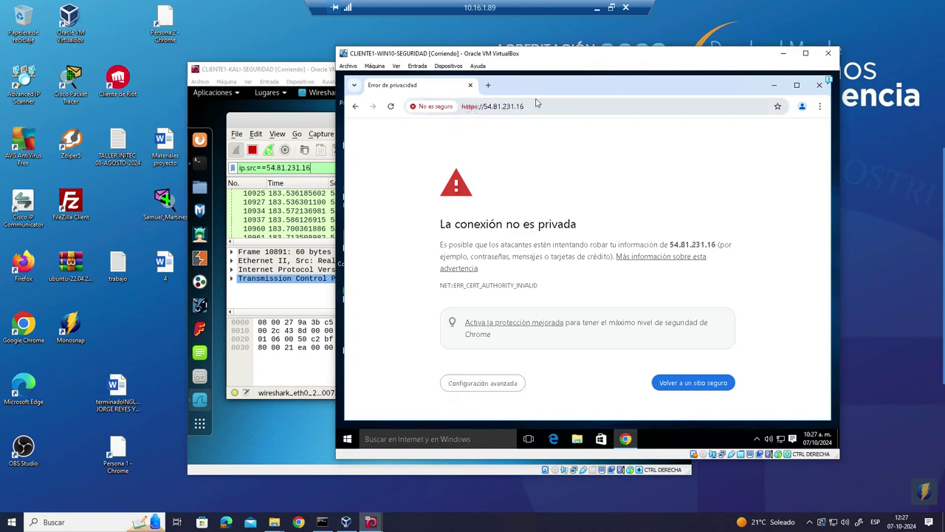
left_click_drag(574, 67, 607, 127)
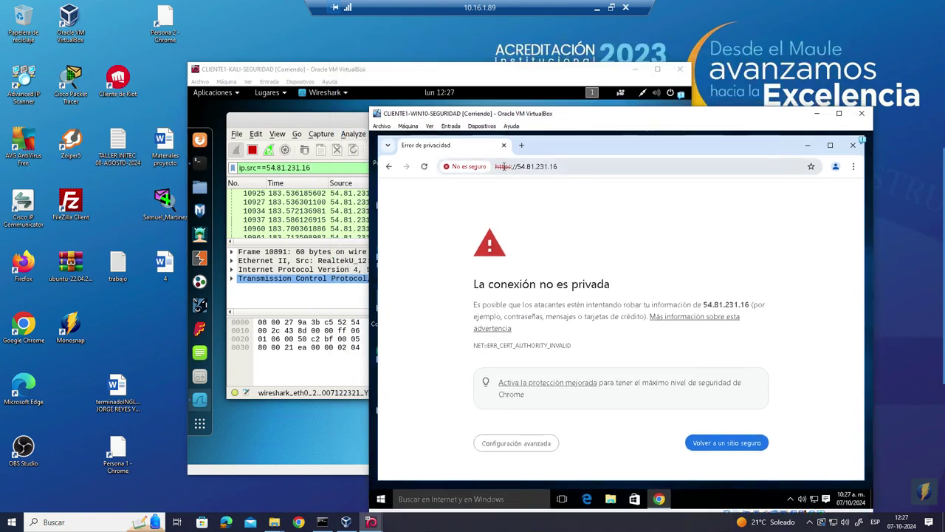
left_click(541, 445)
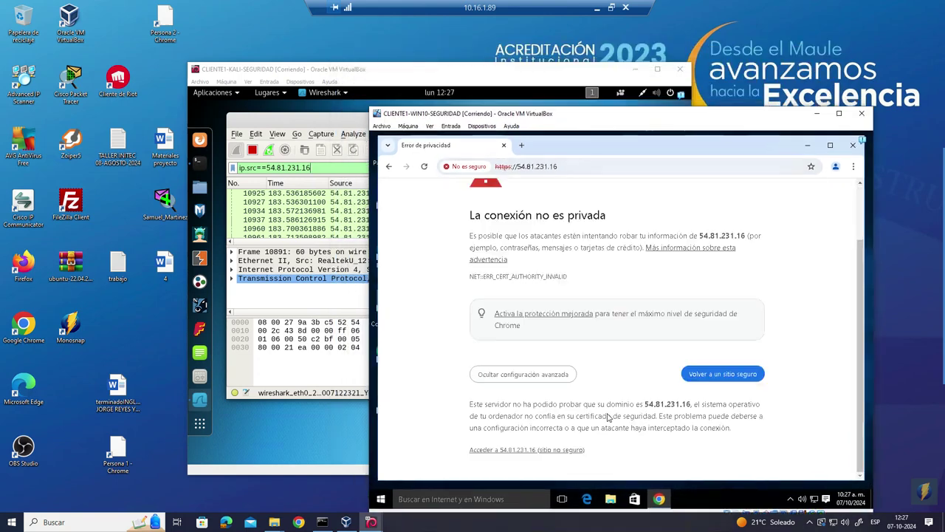
left_click(557, 452)
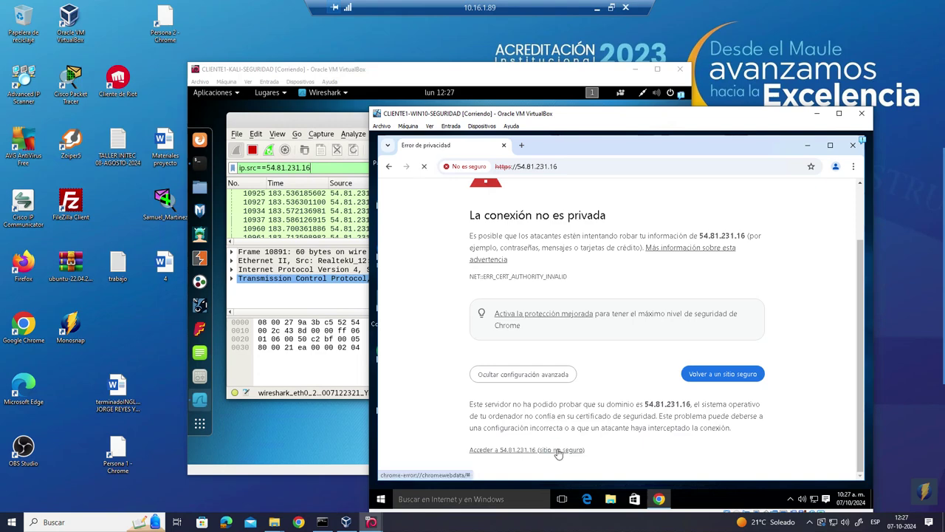
- Open 54.81.231.16 over plain HTTP in a new Chrome tab
left_click(523, 145)
left_click(616, 167)
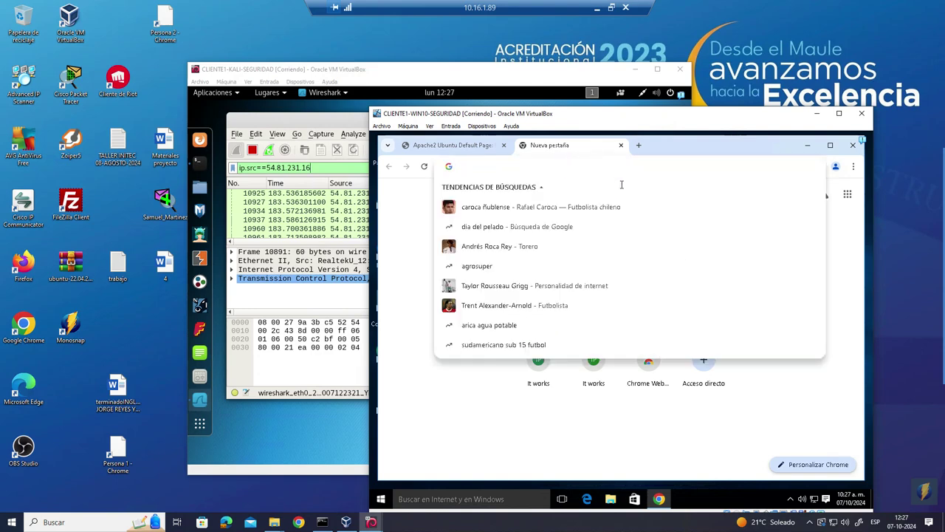
right_click(567, 167)
right_click(532, 164)
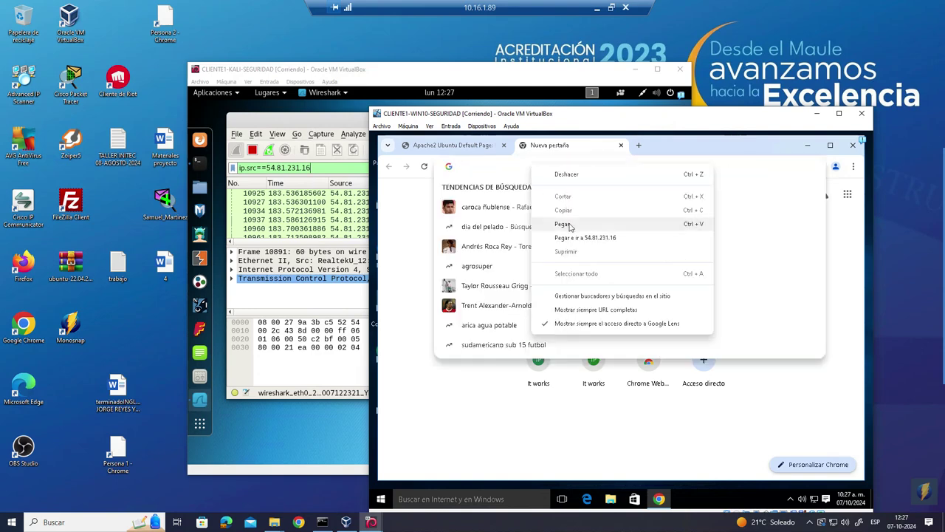
left_click(569, 226)
key("Return")
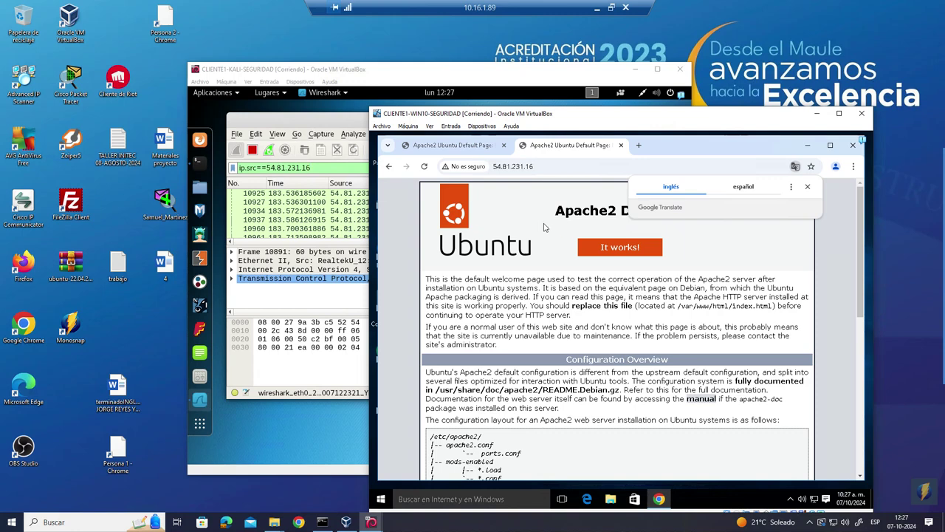
left_click(554, 167)
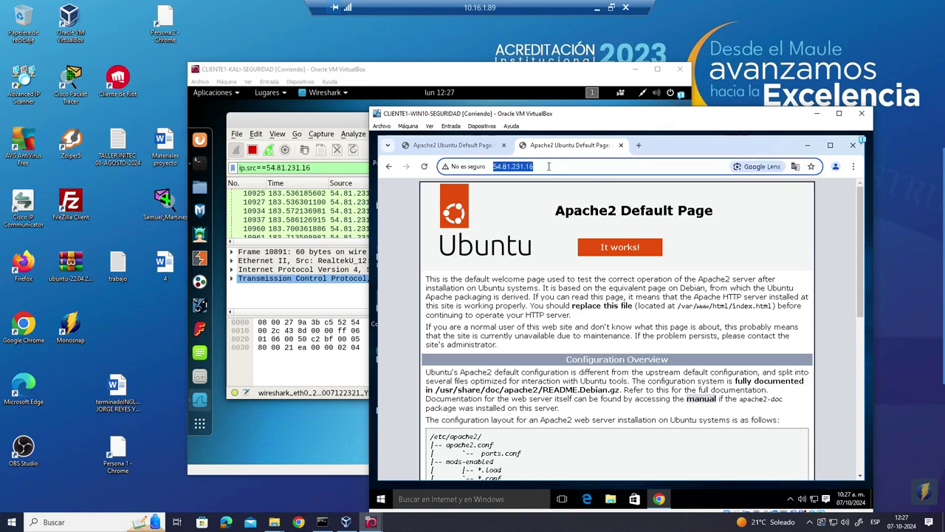
- Switch between the two Apache2 tabs, then return to Wireshark in the Kali VM
left_click(472, 146)
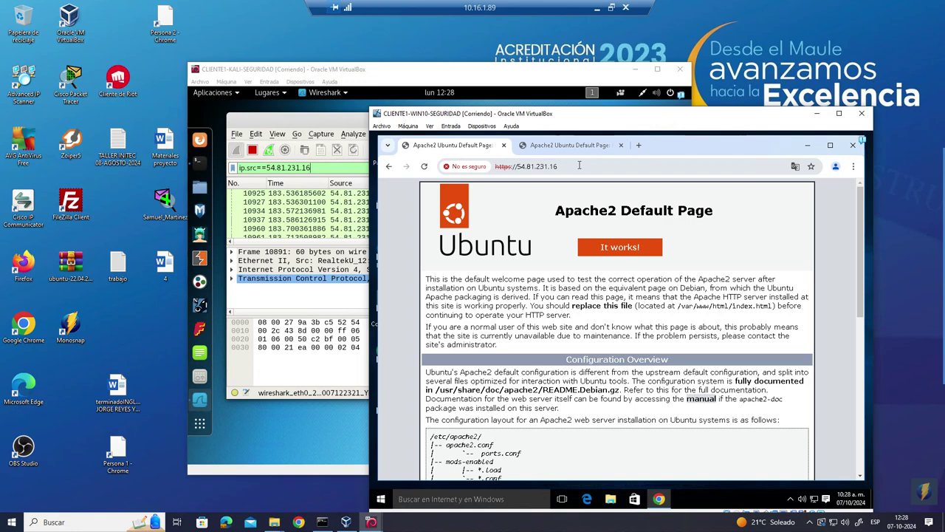
left_click(564, 148)
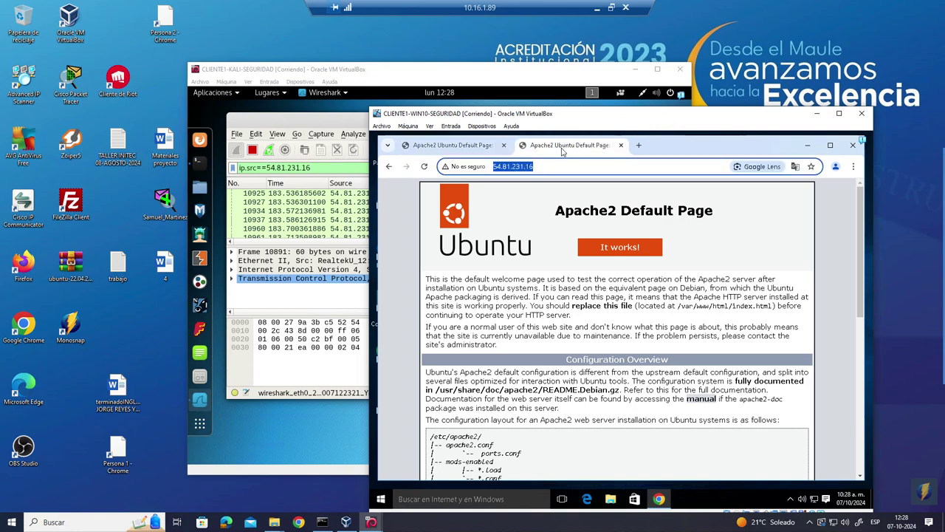
left_click(476, 148)
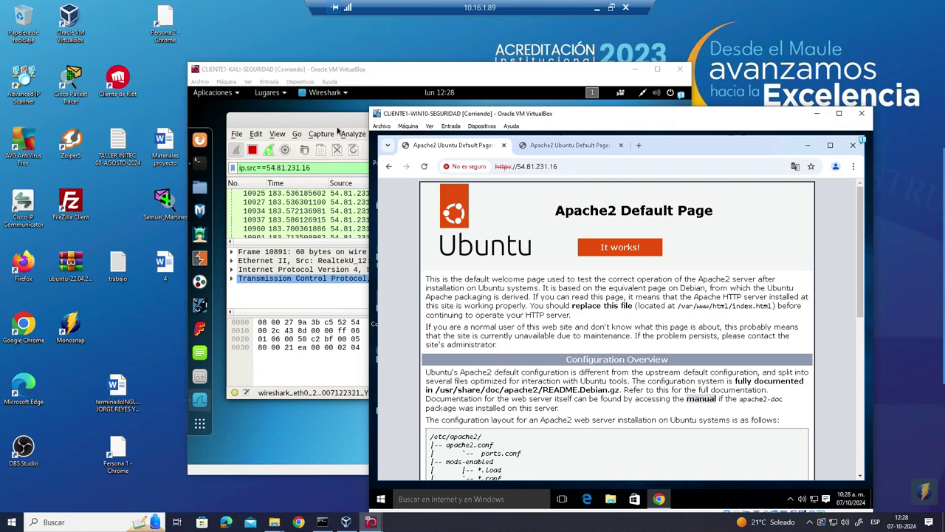
key("alt+Tab")
- Maximize the Wireshark capture window and inspect the HTTP 404 Not Found packet 10960
scroll(540, 209, "down", 1)
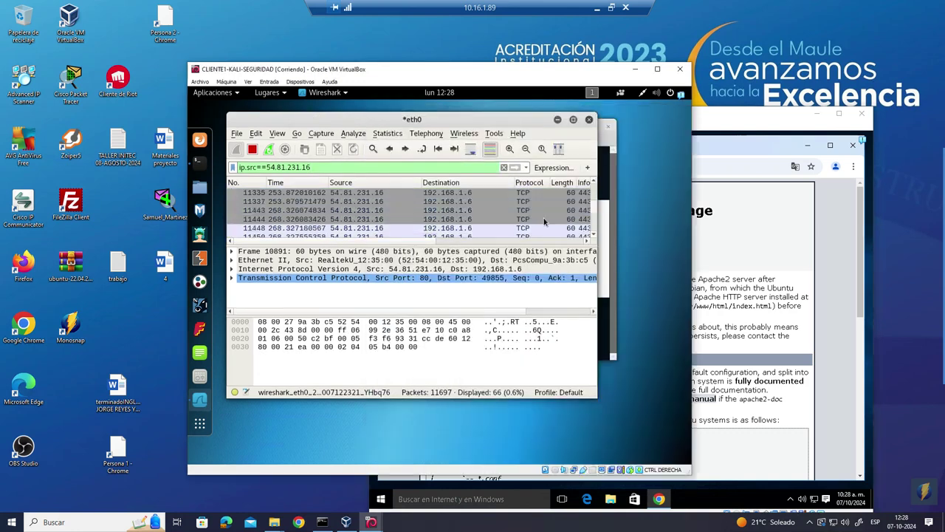
double_click(522, 121)
scroll(490, 201, "down", 3)
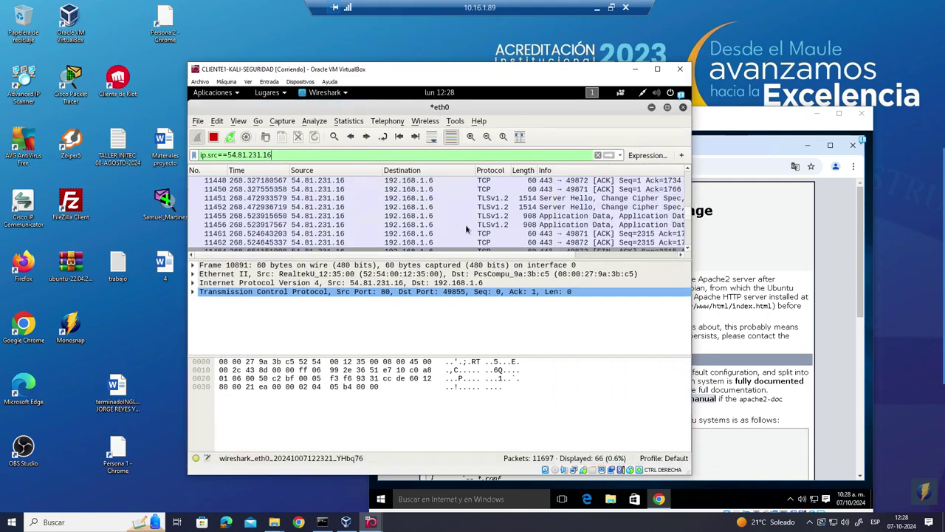
scroll(465, 224, "down", 5)
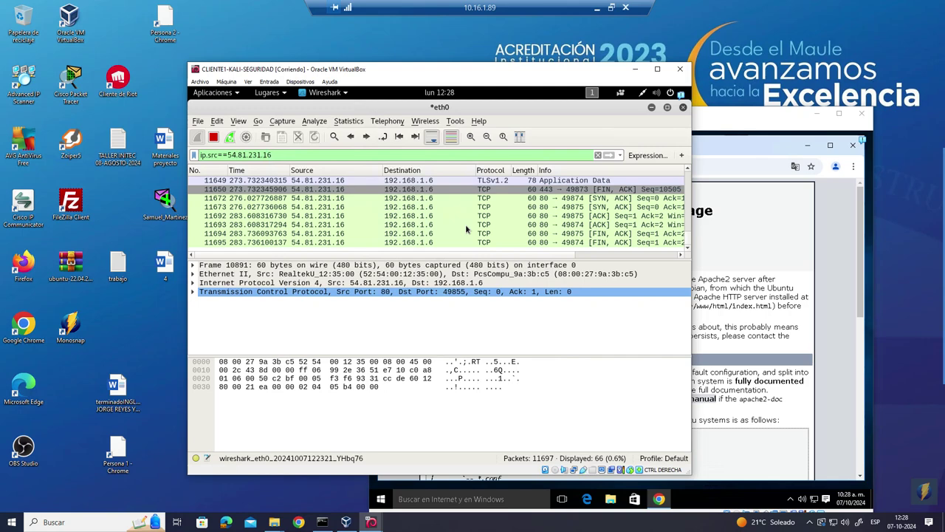
scroll(465, 224, "up", 1)
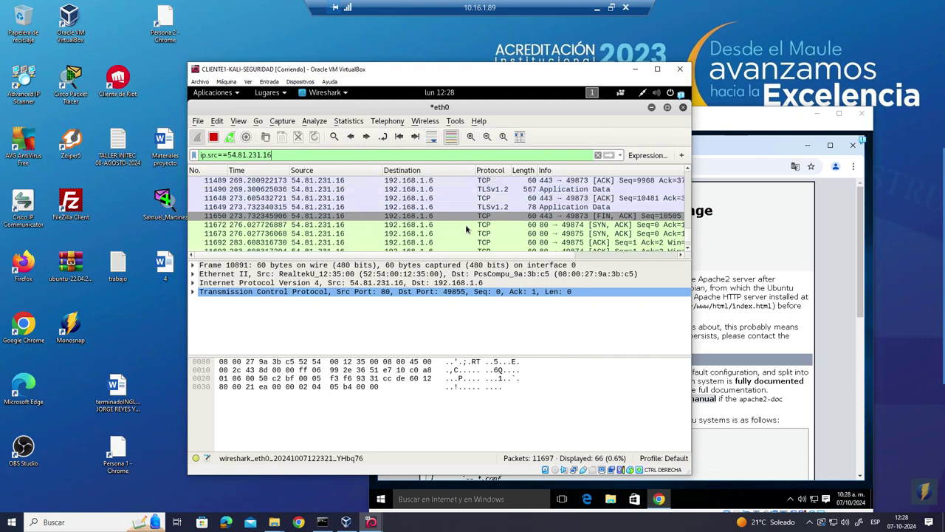
scroll(466, 229, "up", 3)
scroll(466, 229, "up", 3)
scroll(465, 229, "up", 1)
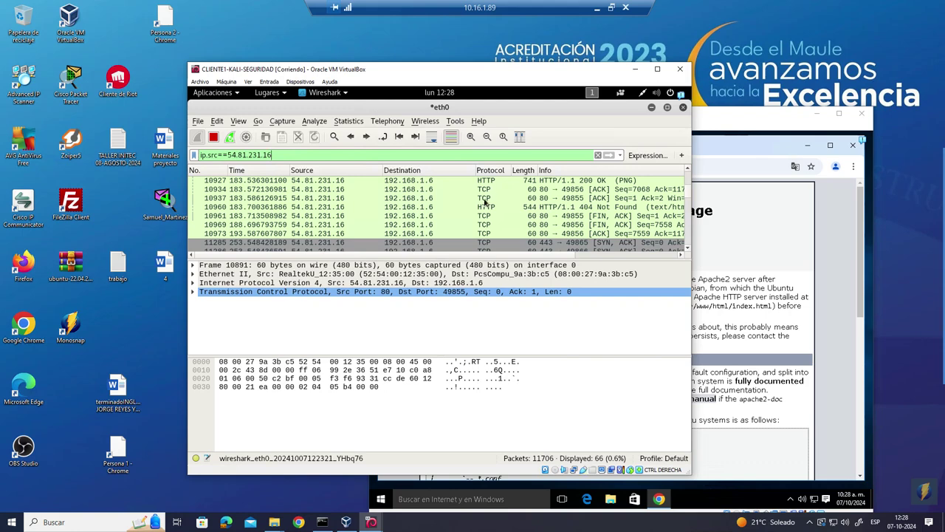
left_click(472, 208)
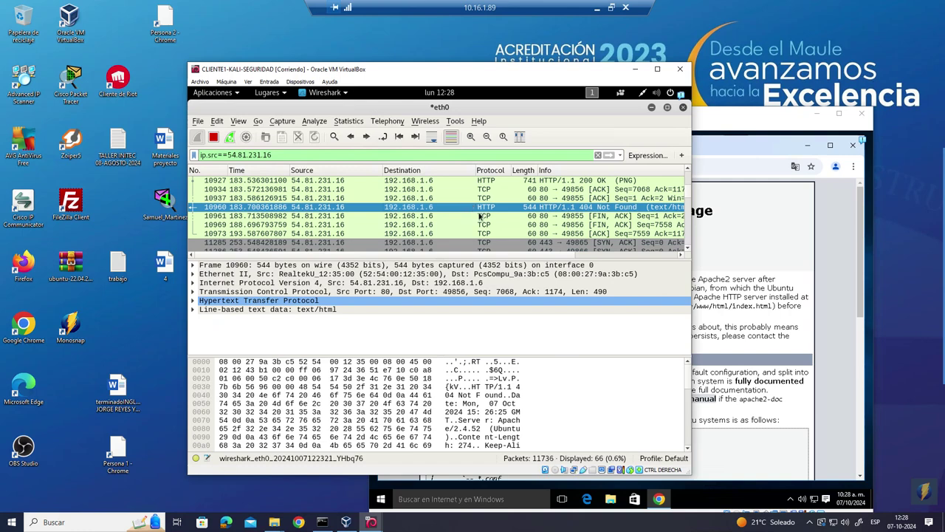
- Inspect TLS packet 11649's TCP header and packet 11693, then return to packet 10960
scroll(491, 211, "down", 3)
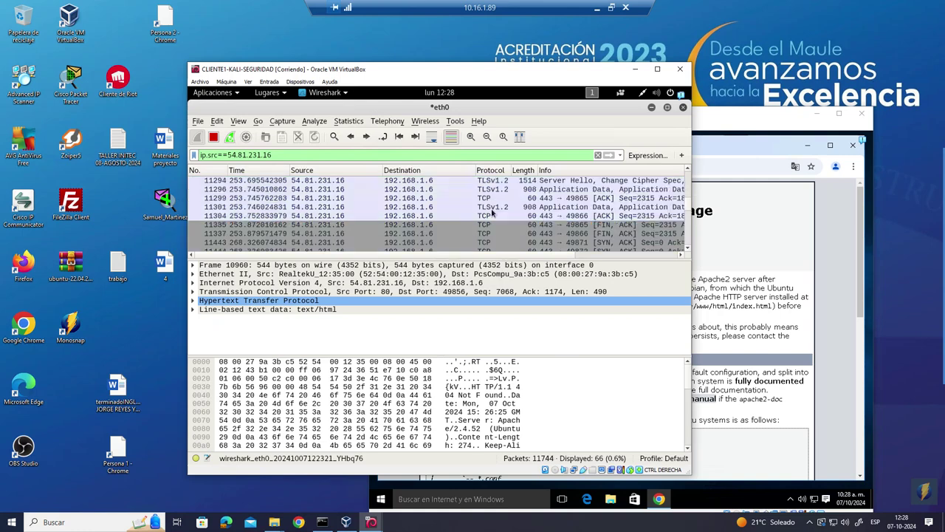
scroll(518, 221, "down", 3)
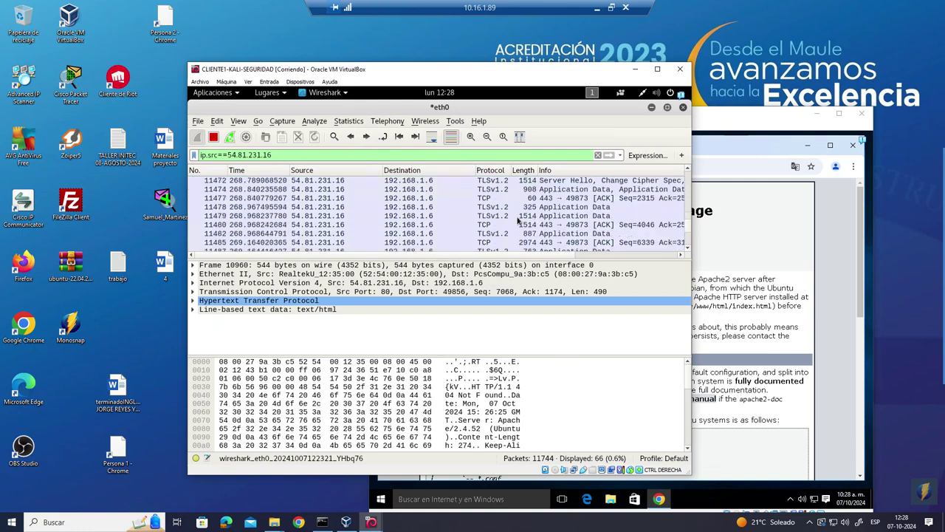
scroll(518, 220, "down", 3)
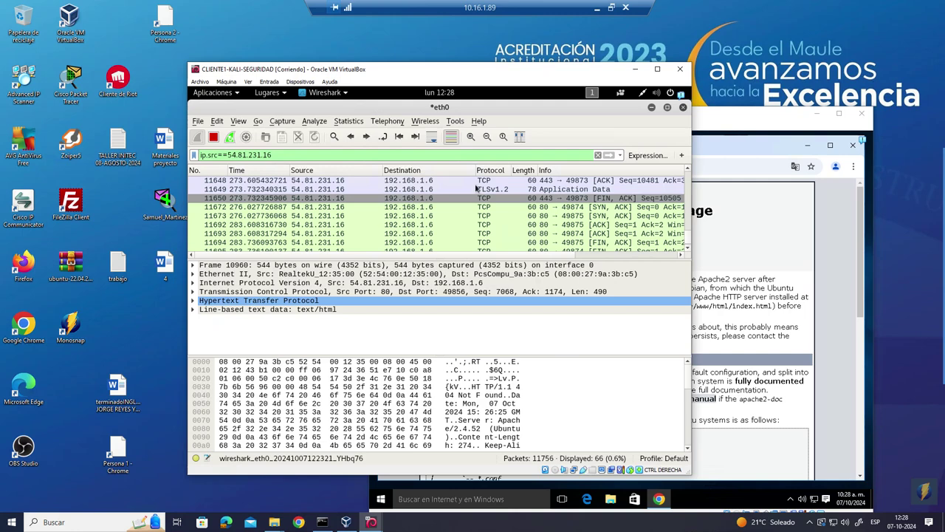
left_click(490, 190)
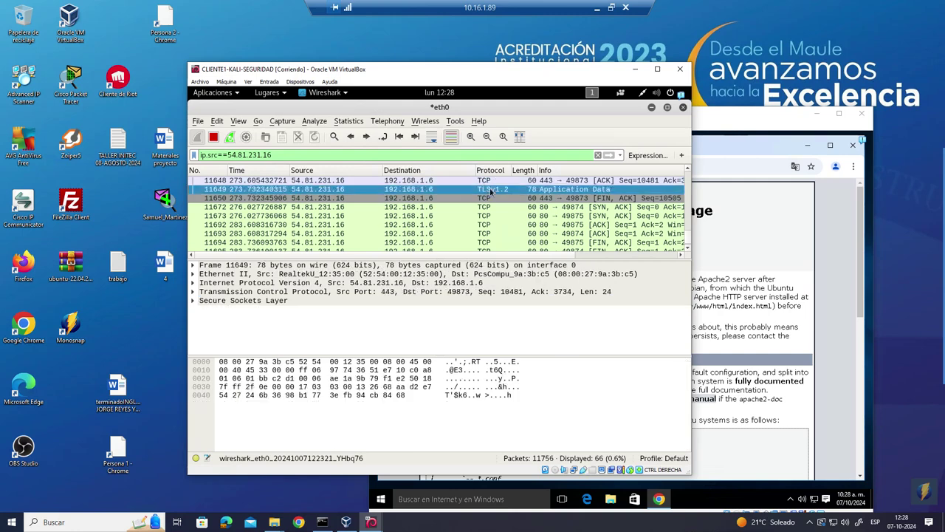
scroll(490, 191, "down", 1)
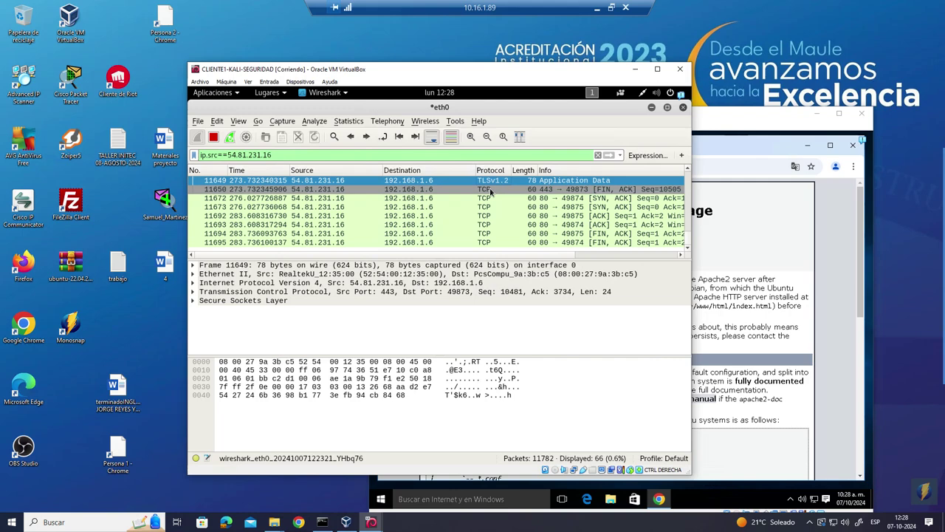
left_click(385, 295)
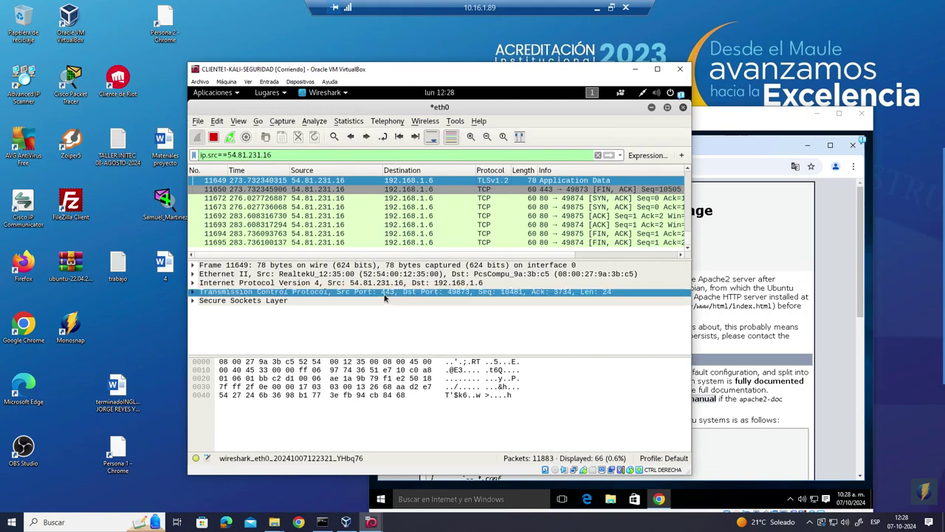
left_click(456, 223)
scroll(457, 225, "up", 5)
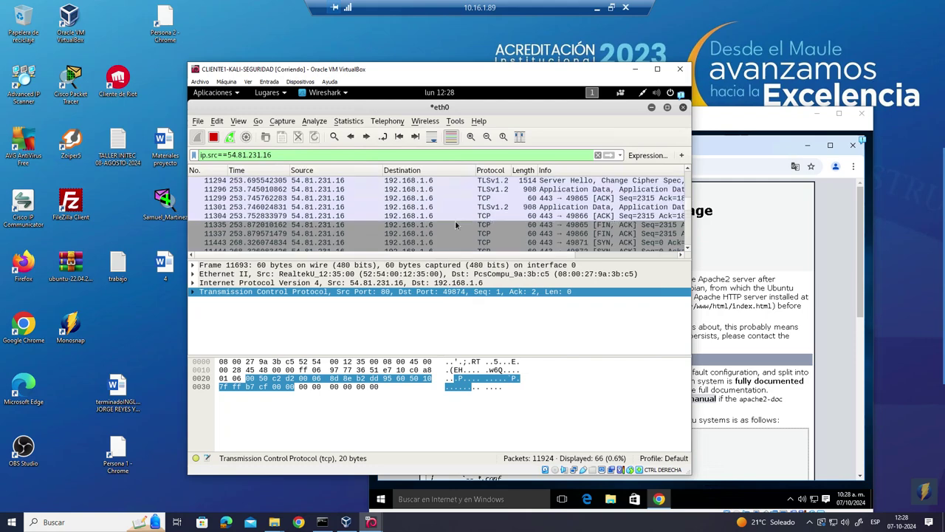
scroll(456, 224, "up", 5)
left_click(481, 180)
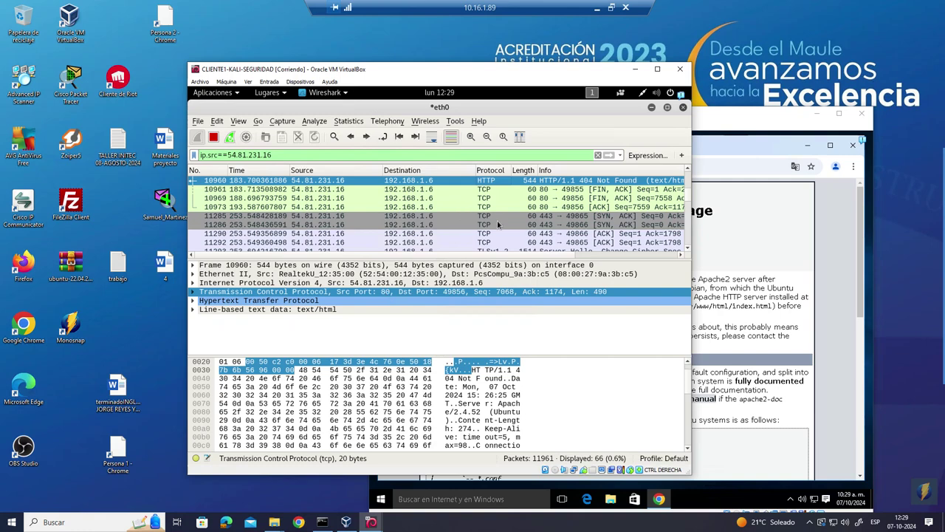
- Inspect TLS packet 11474 and switch between the two Apache2 pages in the Windows 10 browser
scroll(497, 228, "down", 3)
scroll(498, 231, "down", 3)
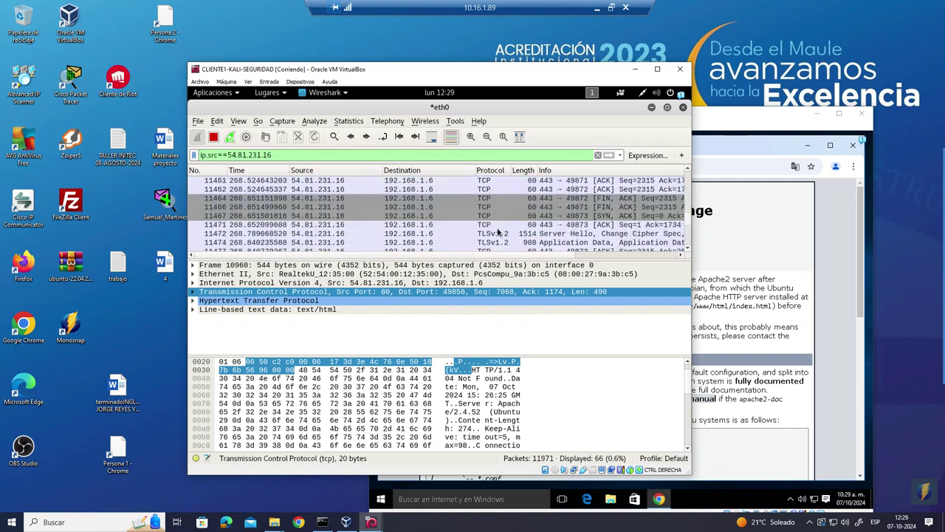
left_click(498, 243)
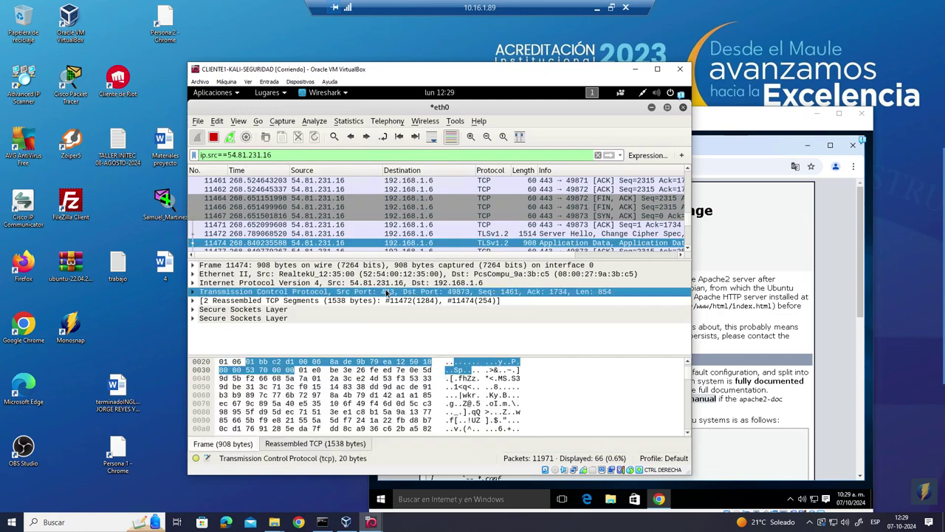
left_click(729, 156)
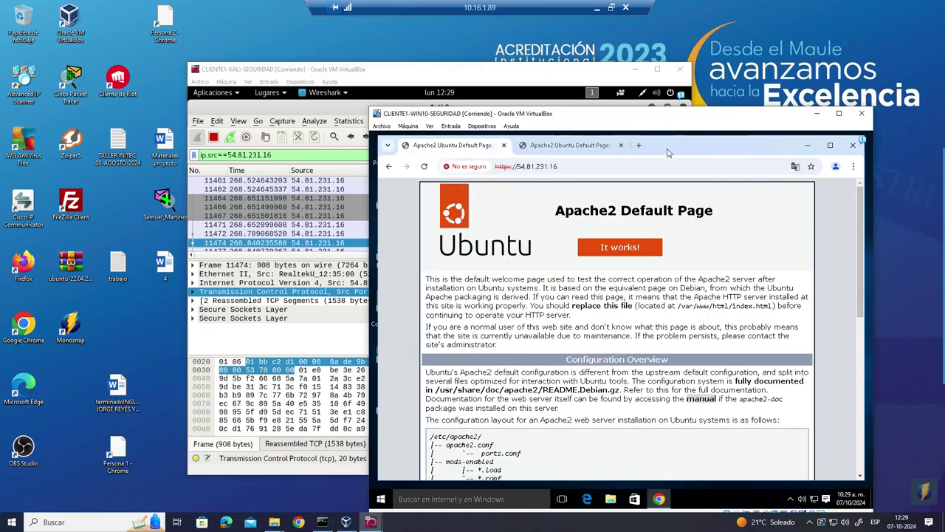
left_click(544, 150)
left_click(478, 148)
left_click(539, 145)
- Select Server Hello packet 11472 and expand its Secure Sockets Layer details
left_click(362, 215)
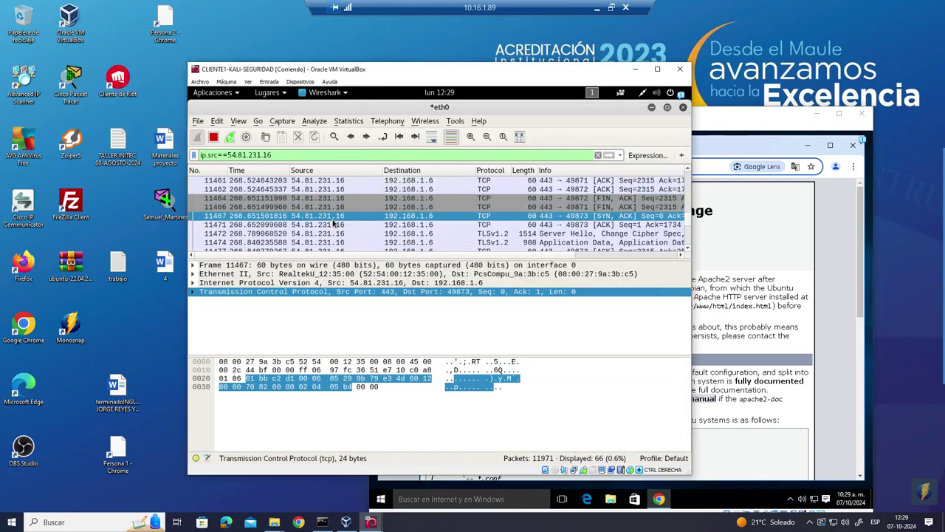
left_click(484, 234)
right_click(485, 235)
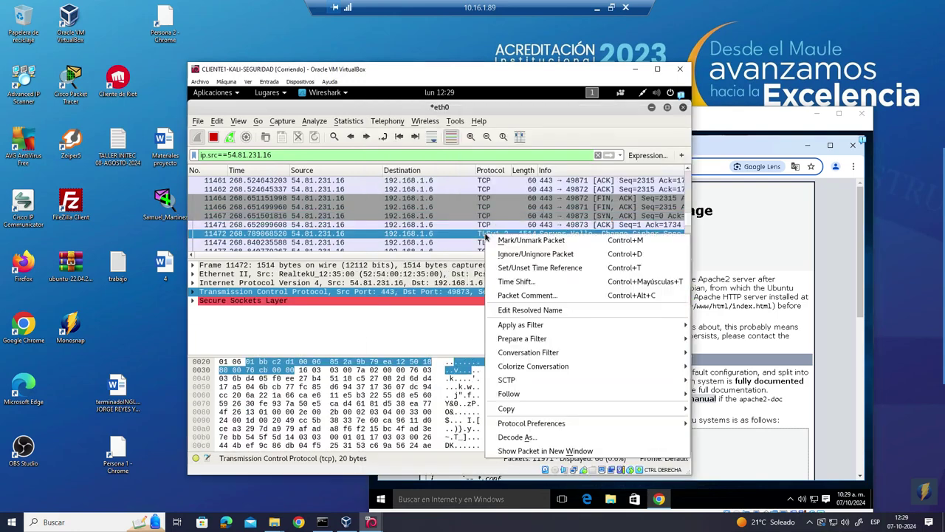
left_click(296, 318)
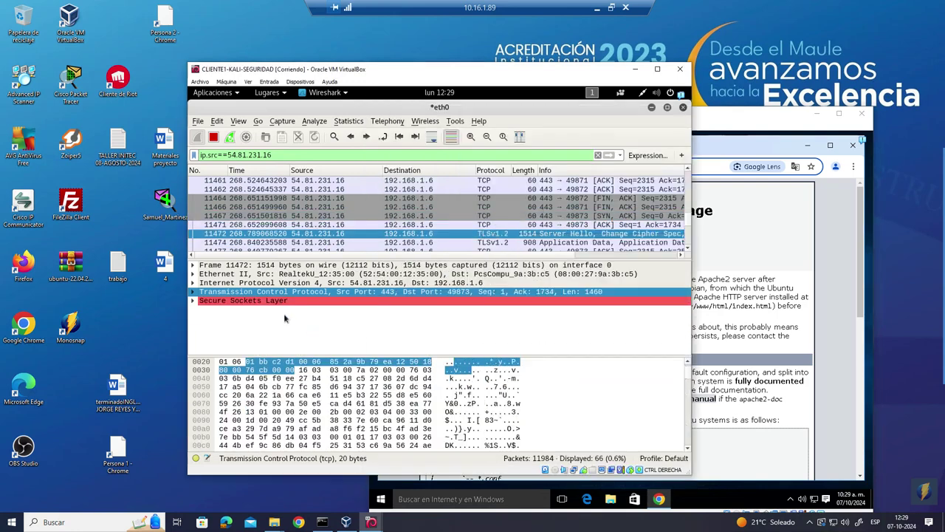
left_click(194, 302)
left_click(193, 301)
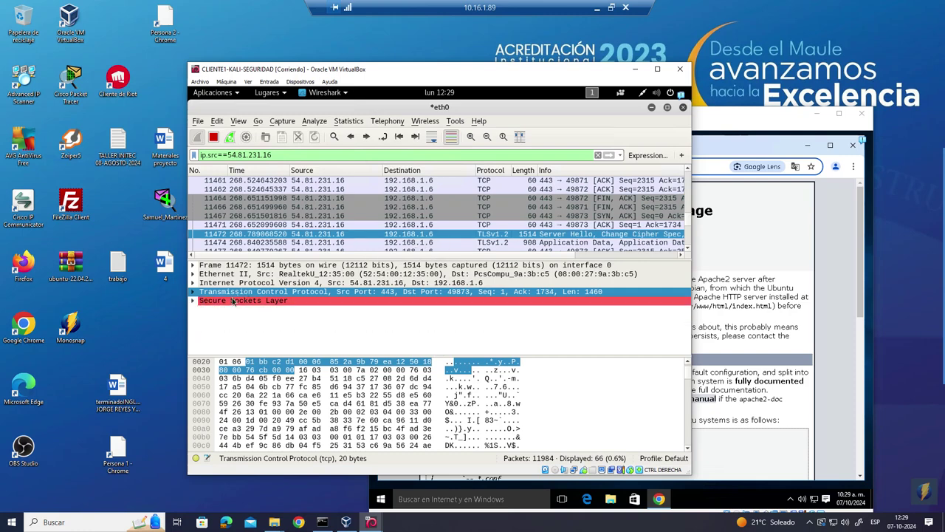
left_click(192, 301)
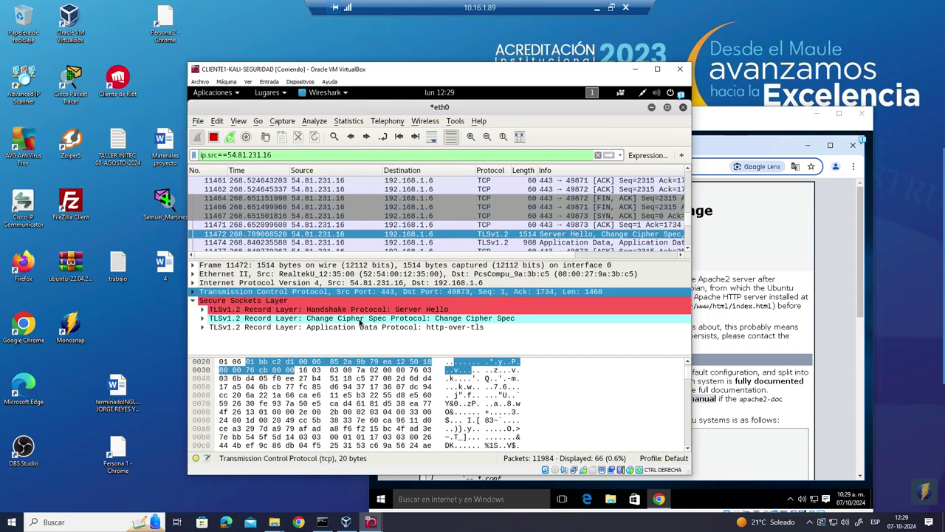
left_click(205, 310)
left_click(205, 311)
- Expand the Application Data and Change Cipher Spec records and highlight the encrypted application data bytes
left_click(202, 327)
left_click(202, 318)
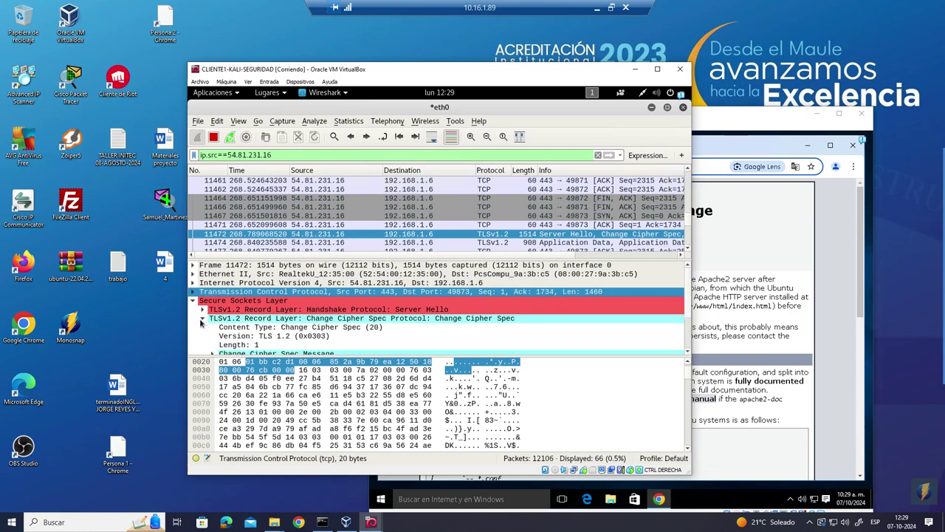
scroll(301, 325, "down", 3)
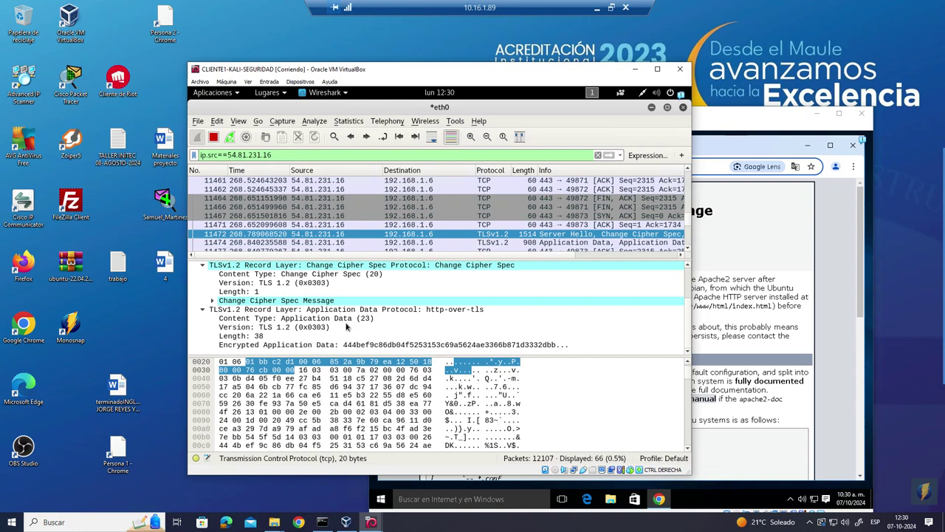
left_click(306, 345)
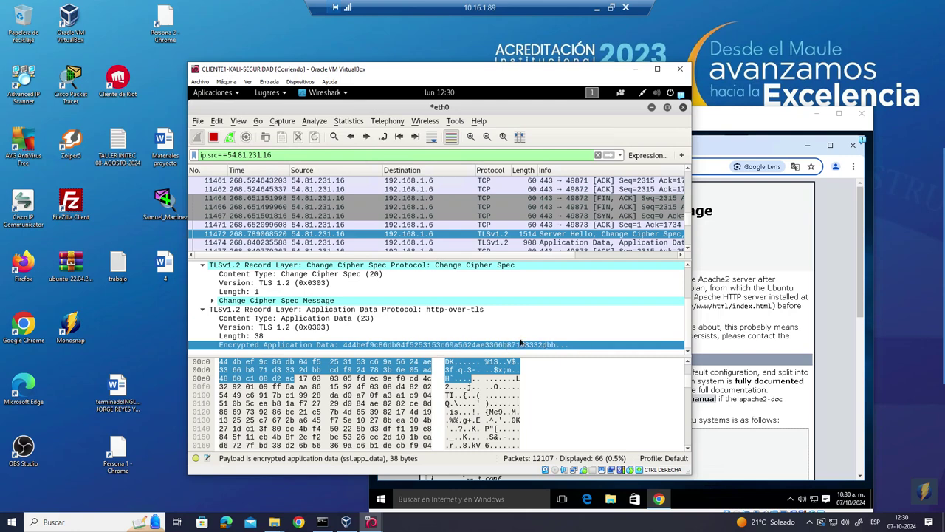
scroll(523, 244, "up", 3)
scroll(517, 232, "up", 3)
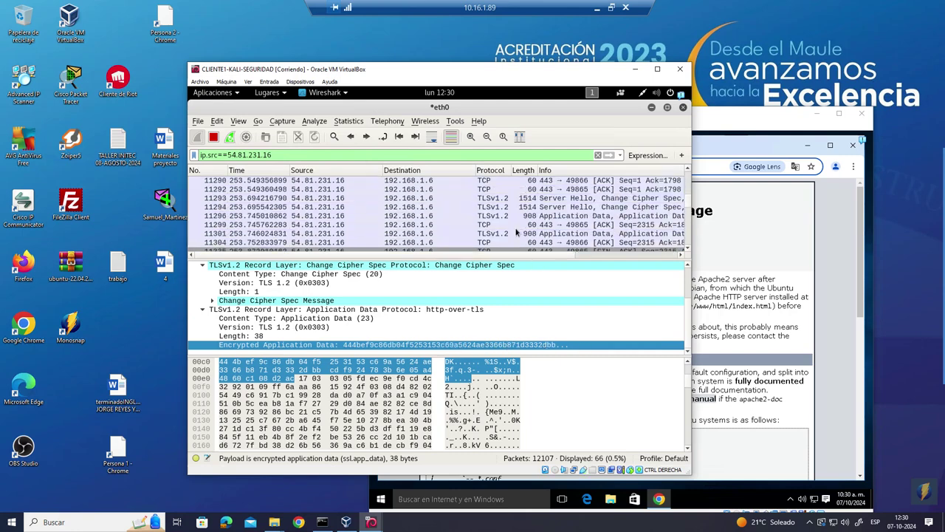
scroll(517, 233, "up", 3)
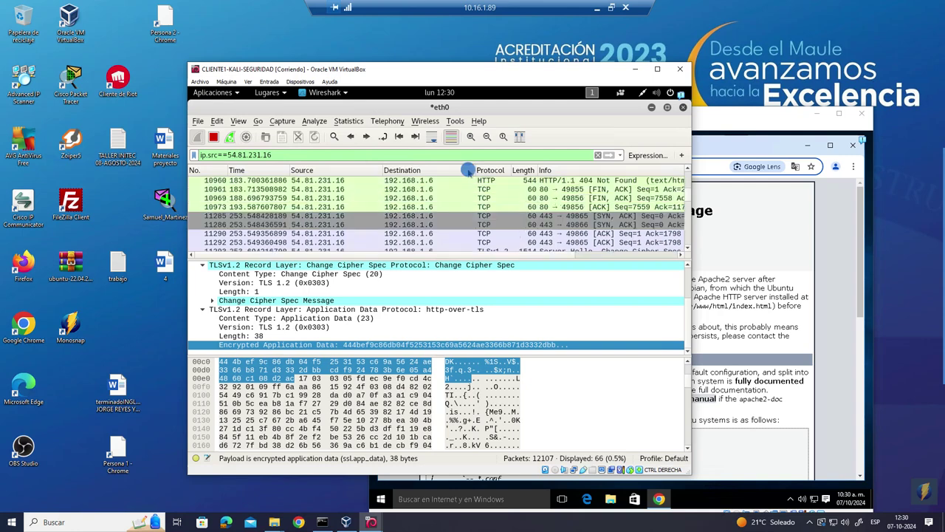
scroll(468, 172, "down", 5)
scroll(467, 193, "up", 5)
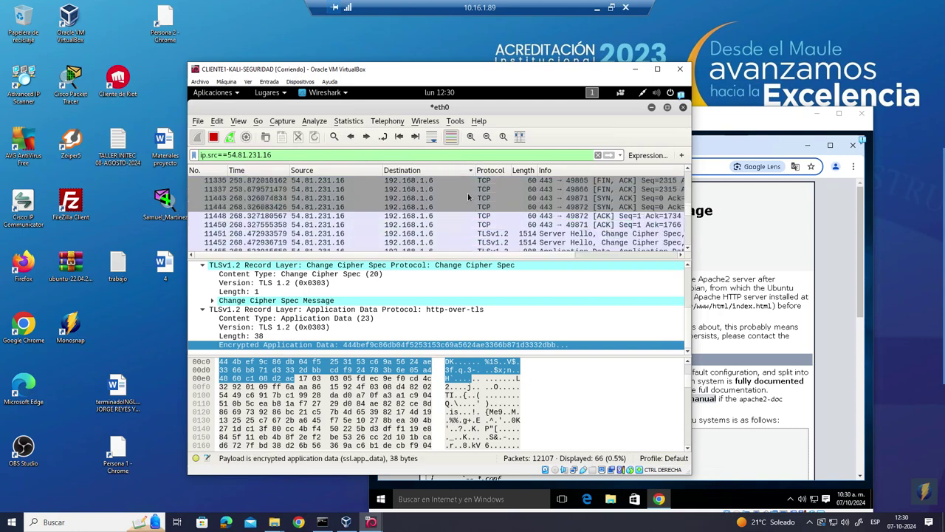
scroll(467, 193, "up", 2)
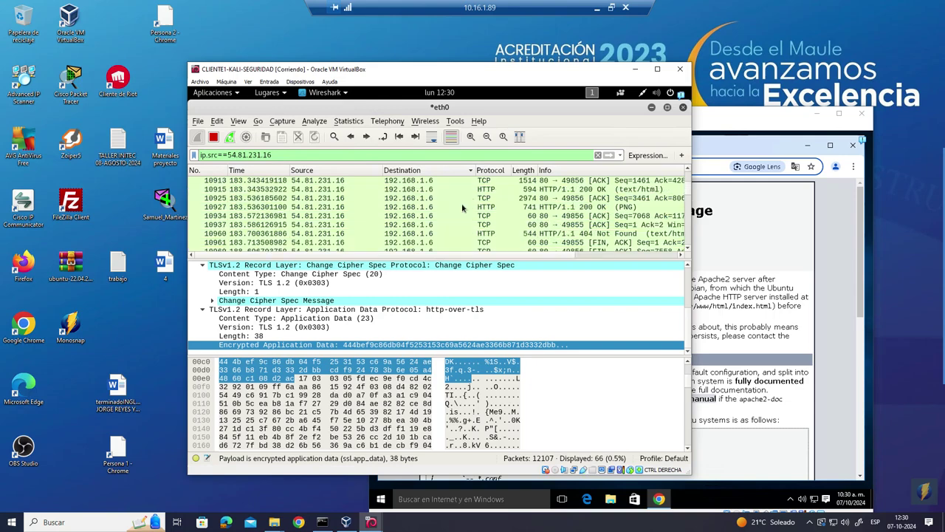
- Inspect PNG packet 10927, expanding its PNG and HTTP details to show HTTP/1.1 200 OK and Apache/2.4.52
left_click(467, 206)
left_click(469, 412)
scroll(508, 399, "down", 8)
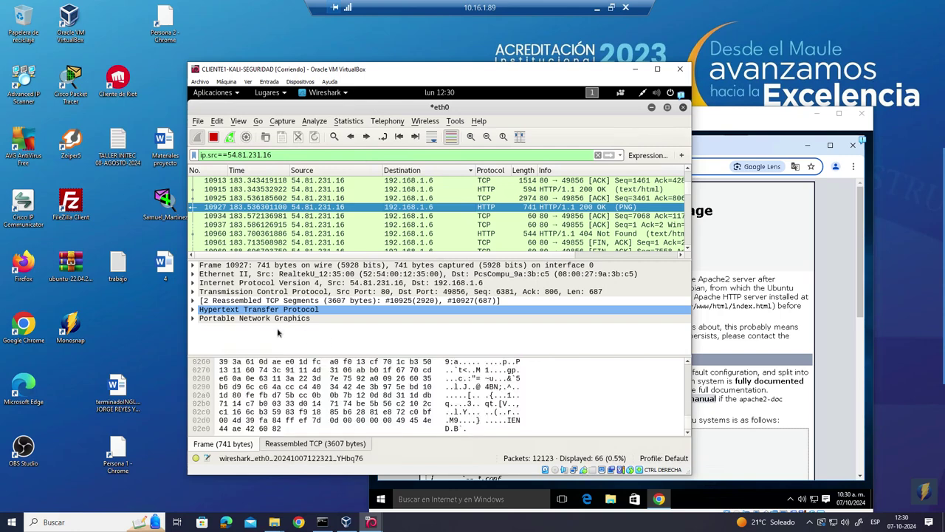
left_click(194, 317)
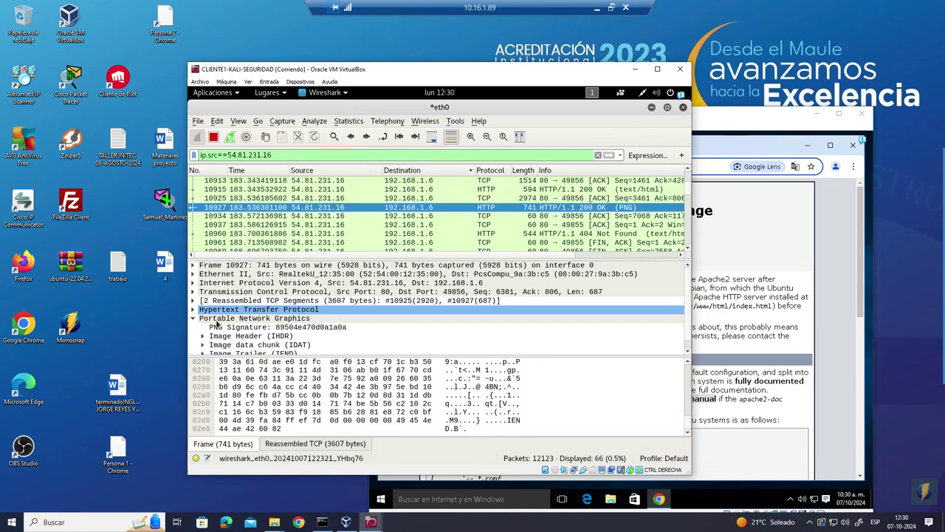
scroll(193, 316, "down", 1)
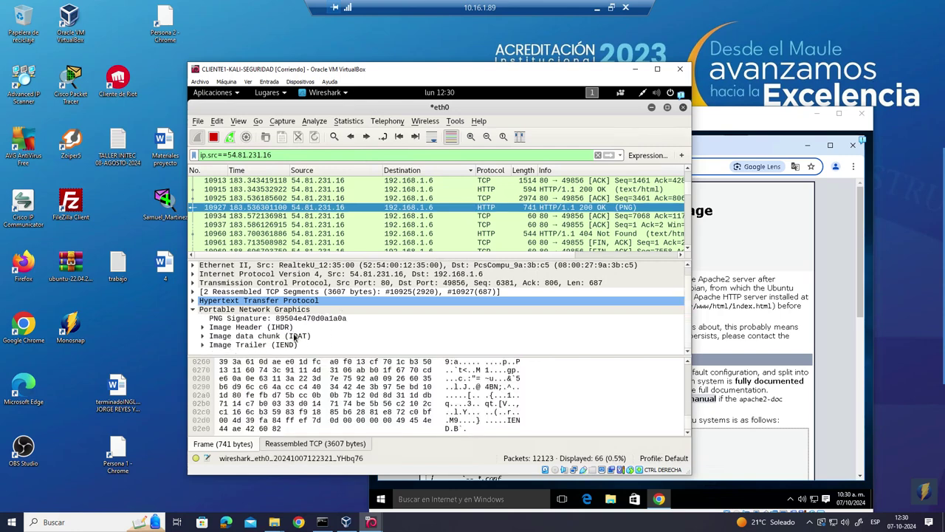
left_click(192, 301)
scroll(367, 323, "down", 4)
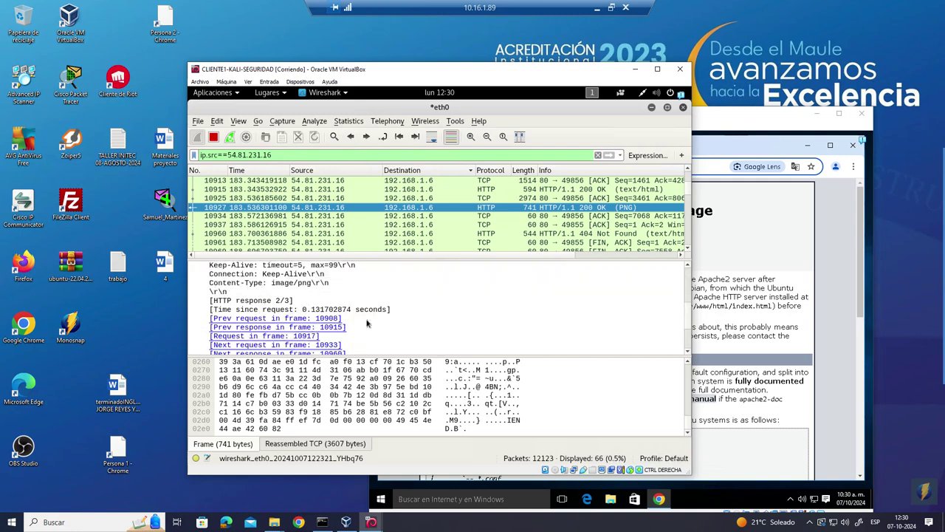
scroll(367, 322, "down", 2)
scroll(367, 322, "up", 7)
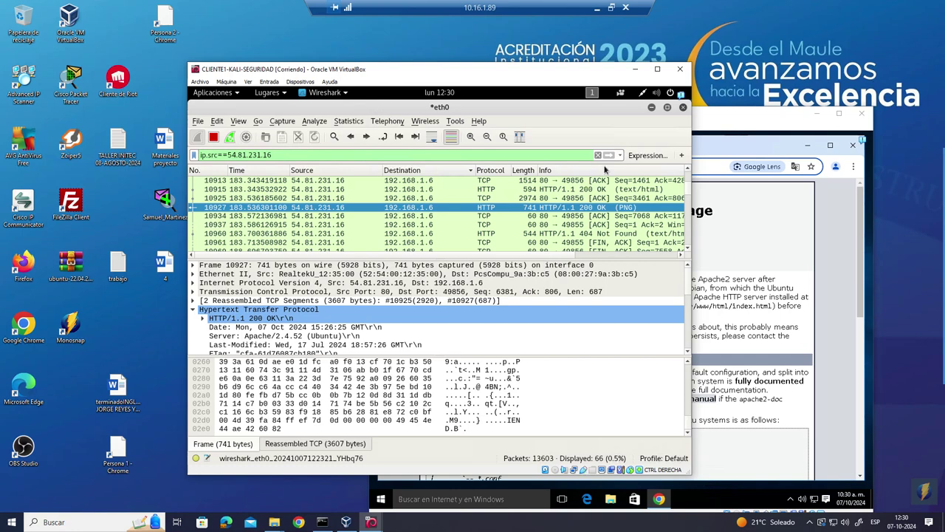
- Stop the capture, clear the filter, and reapply ip.src==54.81.231.16 from the 'ip' autocomplete list
left_click(215, 138)
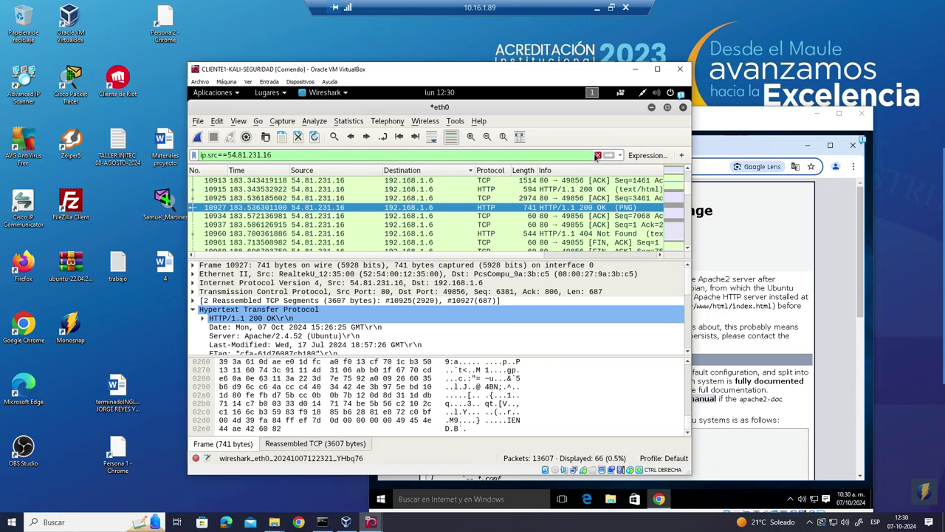
left_click(597, 155)
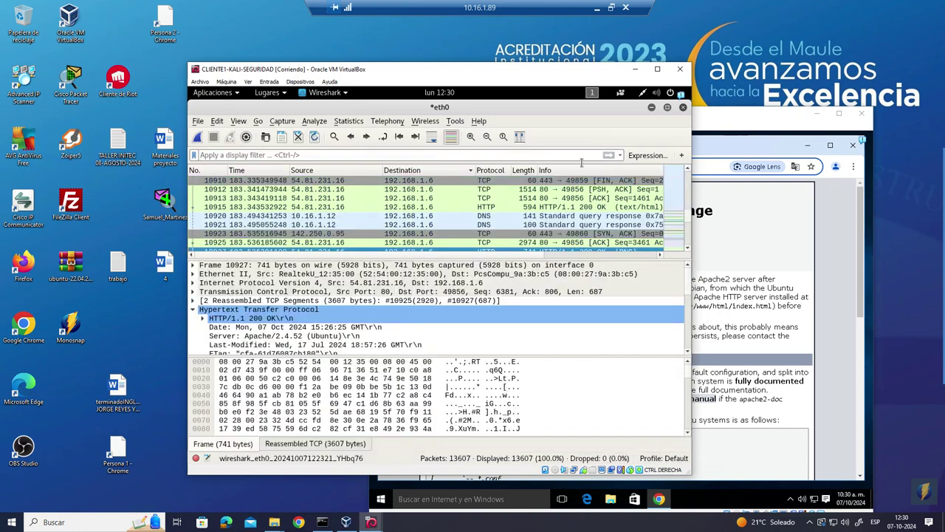
right_click(412, 156)
left_click(393, 155)
type("ip")
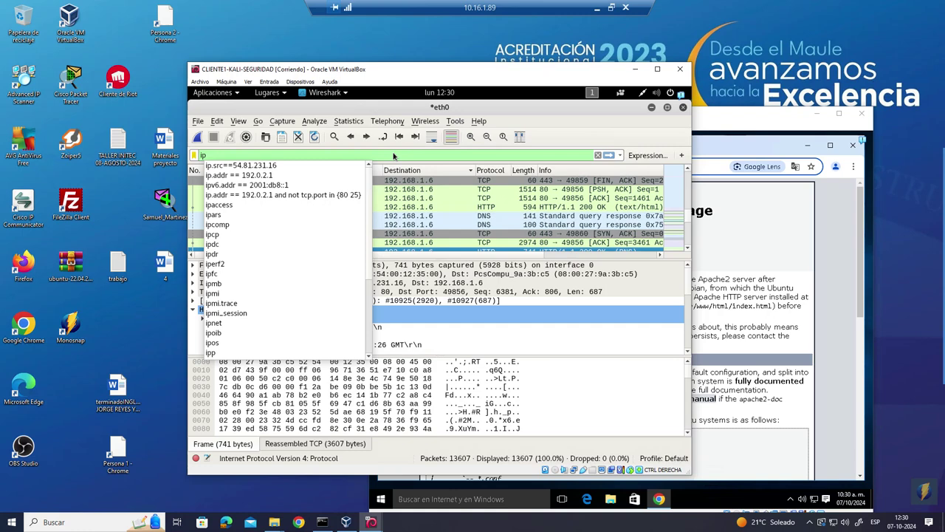
key("Down")
key("Return")
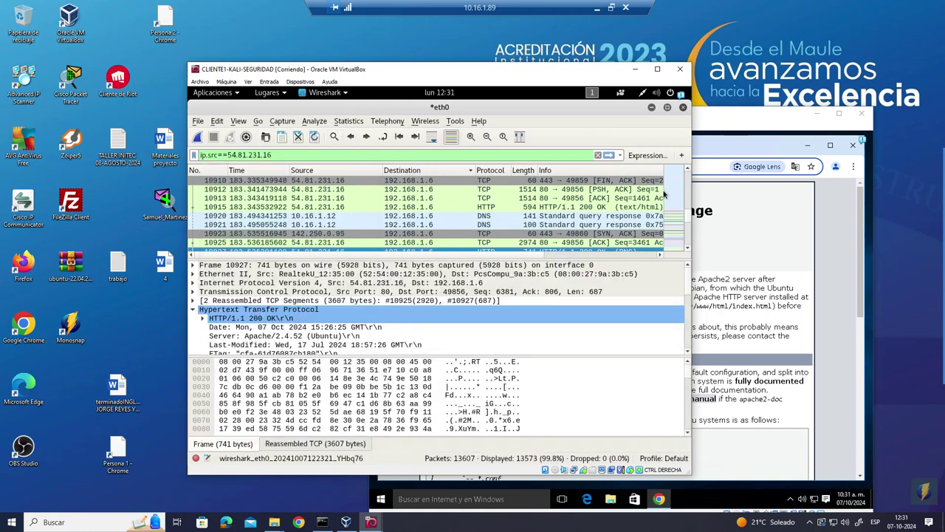
- Bring the Windows 10 VM forward, minimize Chrome, and search 'file' before closing the search
left_click(844, 233)
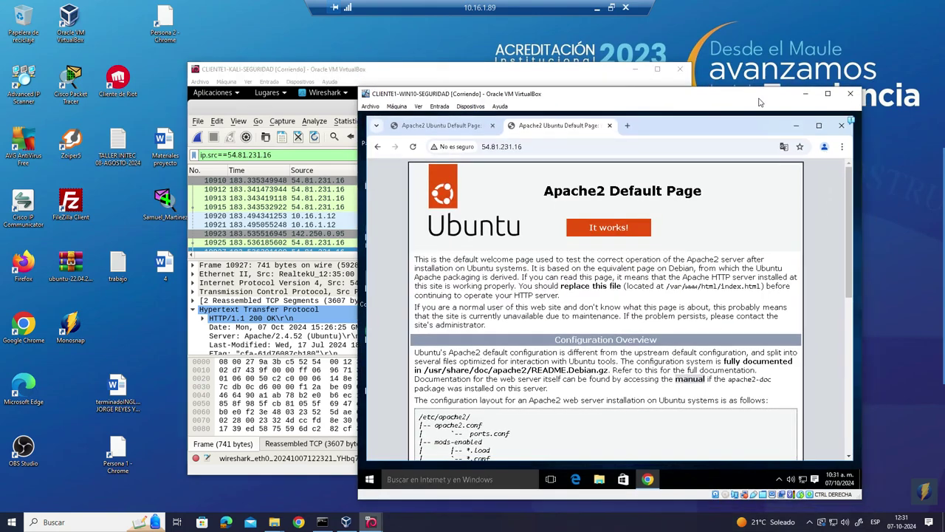
left_click(793, 123)
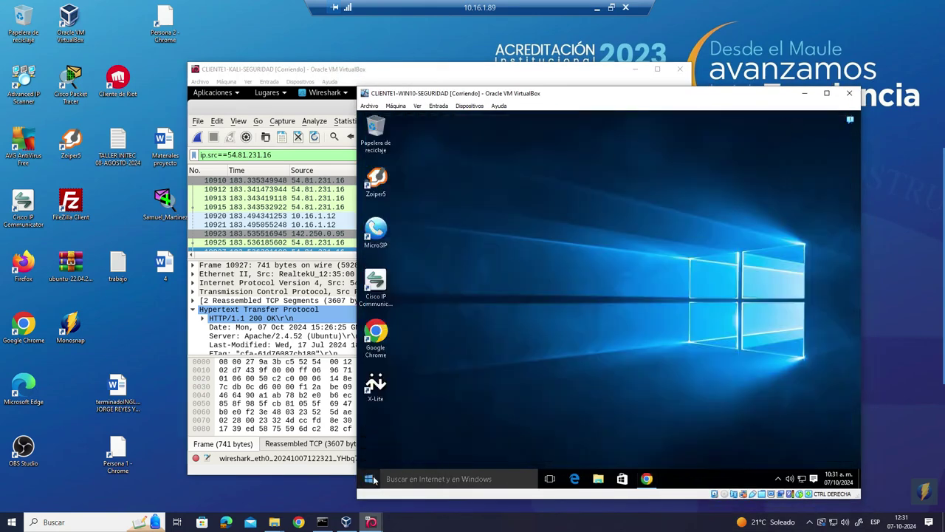
left_click(368, 478)
type("fi")
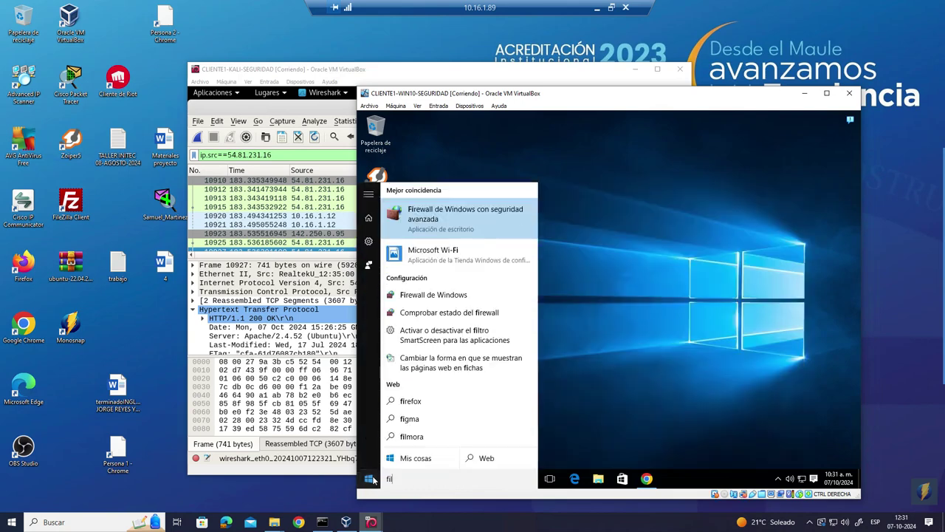
type("le")
left_click(675, 348)
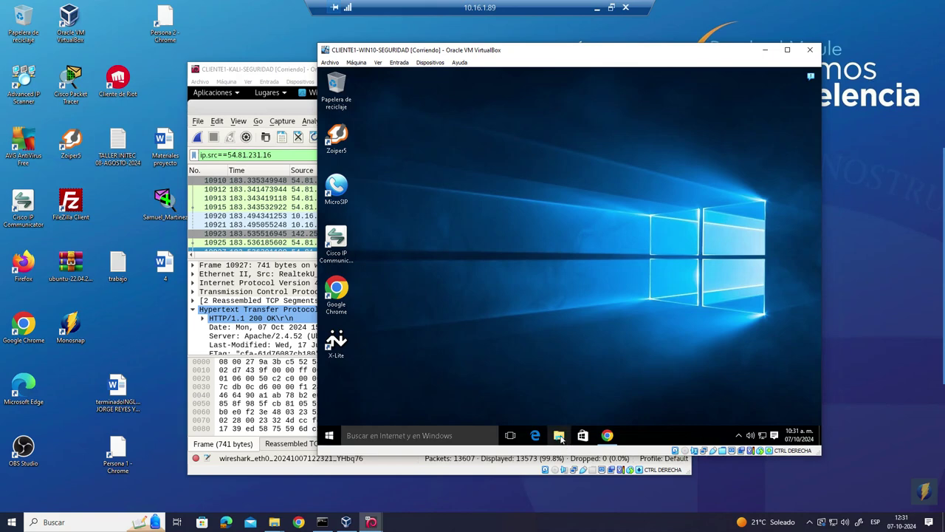
- In File Explorer, try the \\ns1 network location and dismiss the access error
left_click(560, 437)
left_click(518, 138)
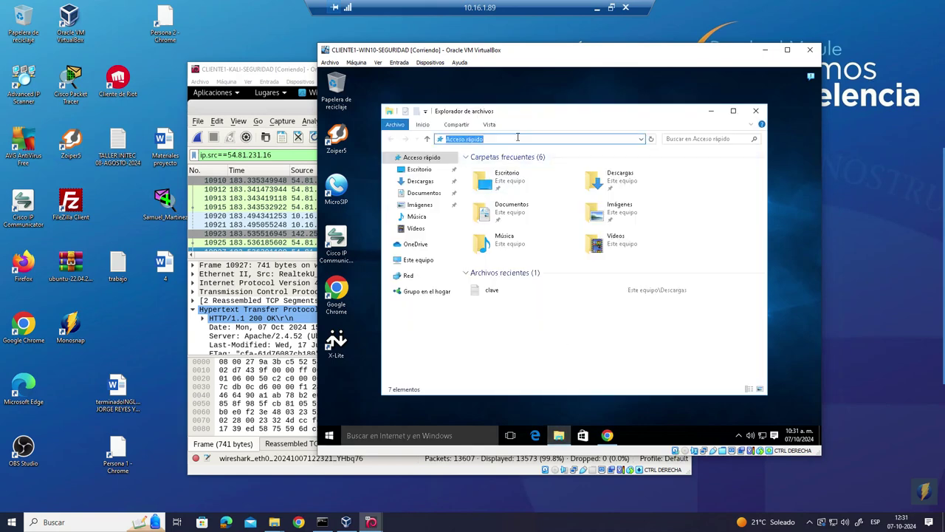
type("\\\\ns1")
key("Return")
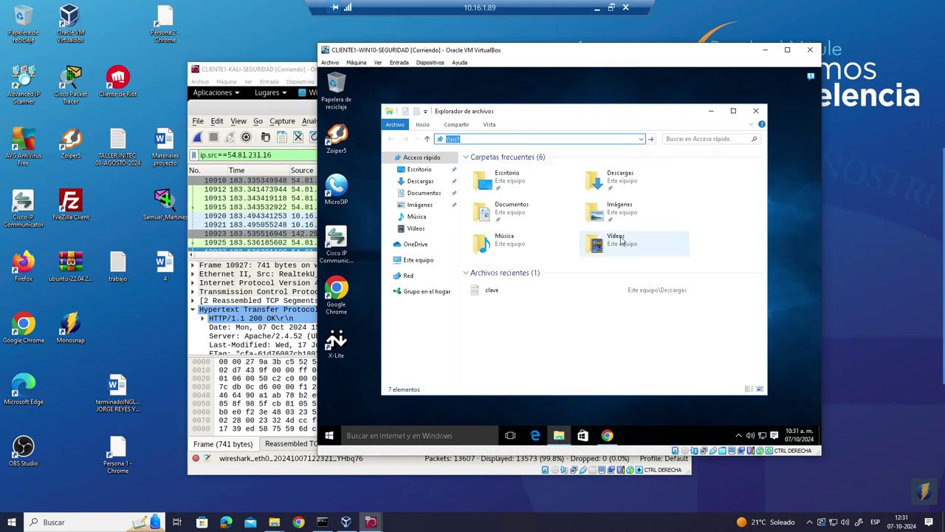
mouse_move(925, 252)
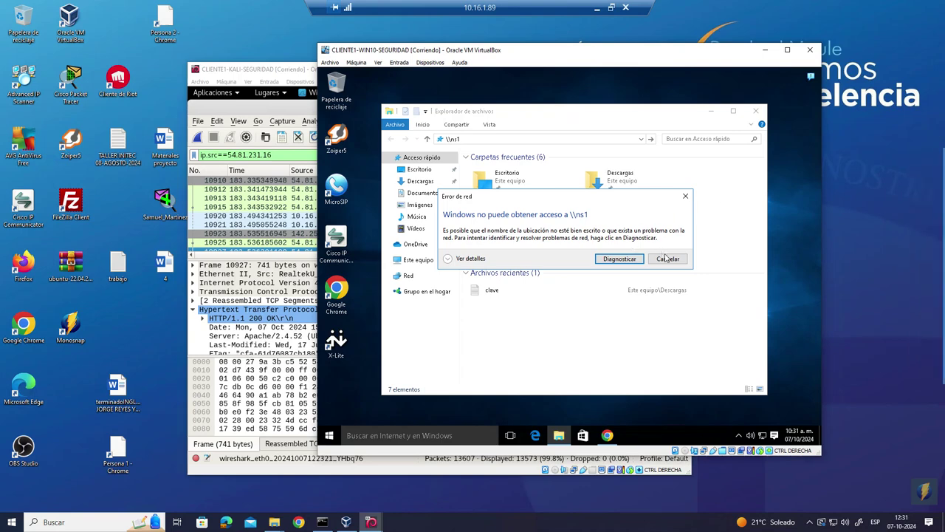
left_click(663, 256)
- Navigate to \\10.16.1.10 and sign in with the network user name and password
left_click(514, 141)
key("BackSpace")
key("BackSpace")
key("BackSpace")
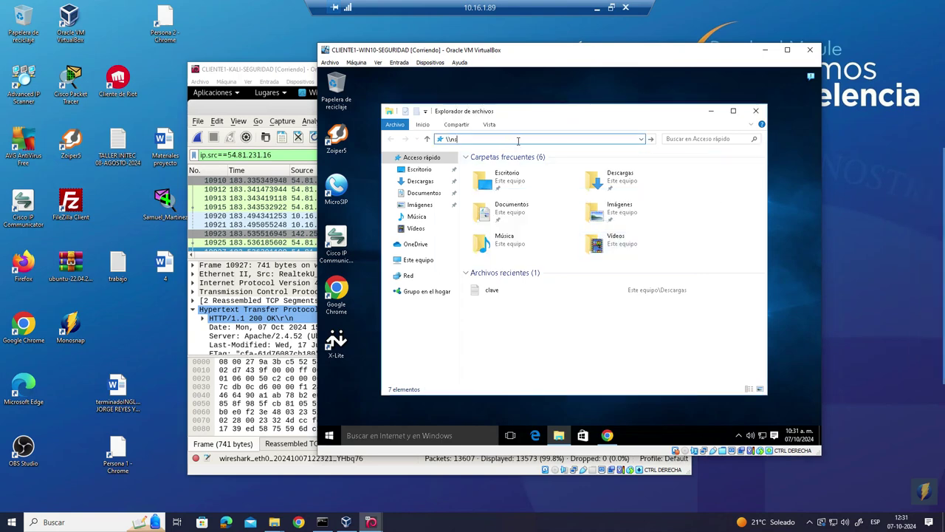
type("10.16.1.10")
left_click(650, 139)
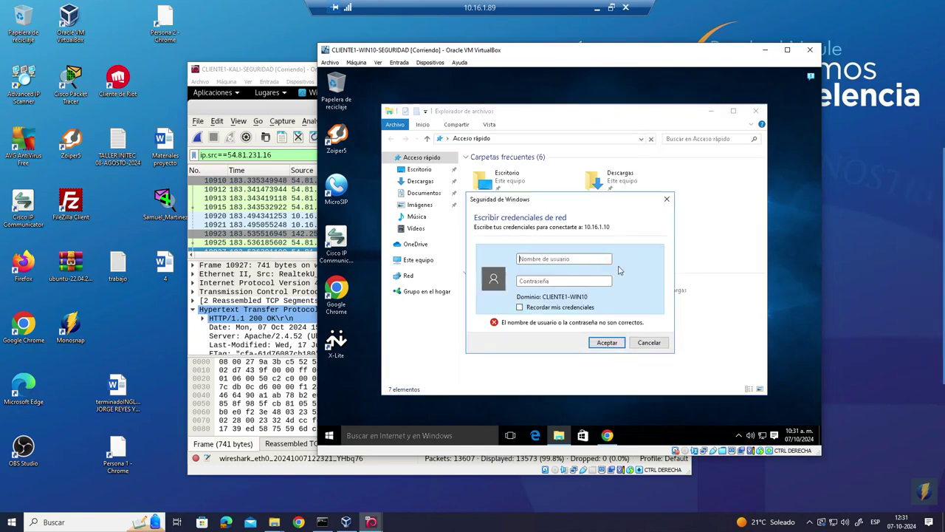
type("alumno***")
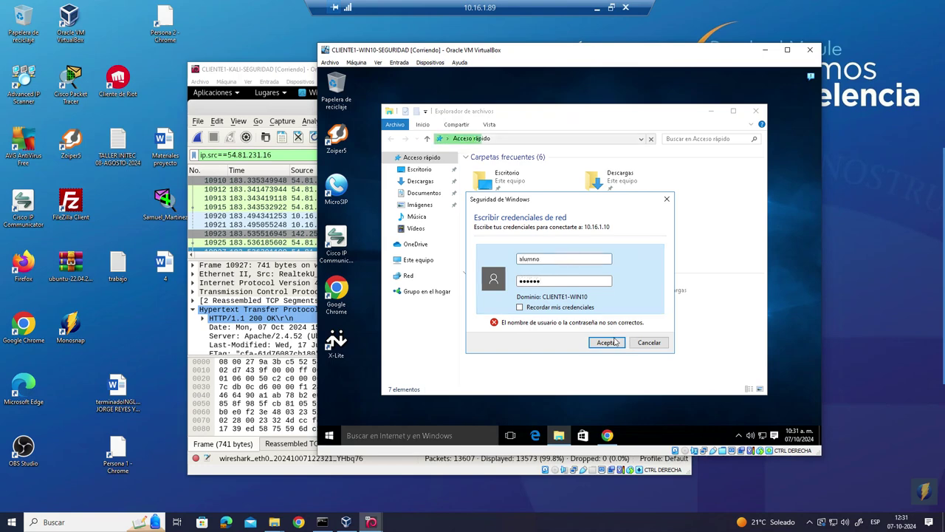
left_click(615, 342)
- Open y > SOFTWARE and copy the FileZilla_3.64.0_win64_sponsored2-setup file
double_click(497, 171)
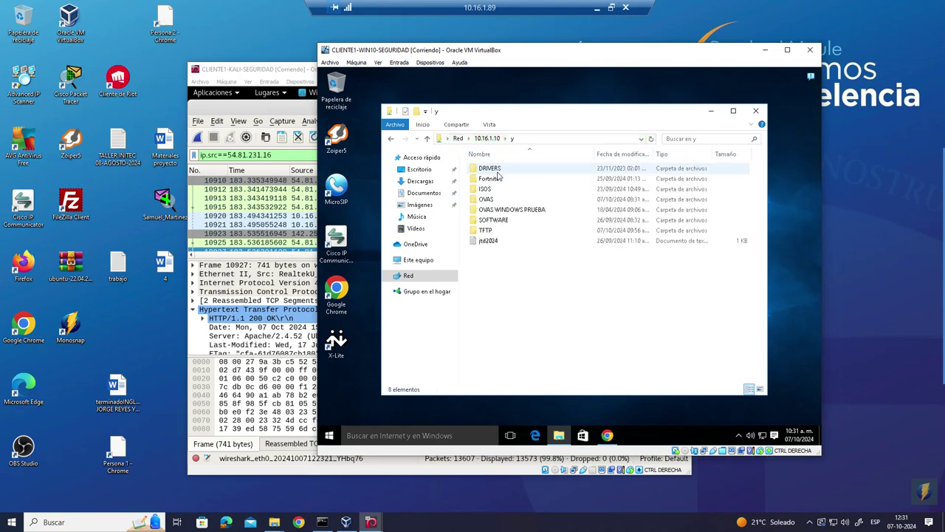
double_click(488, 220)
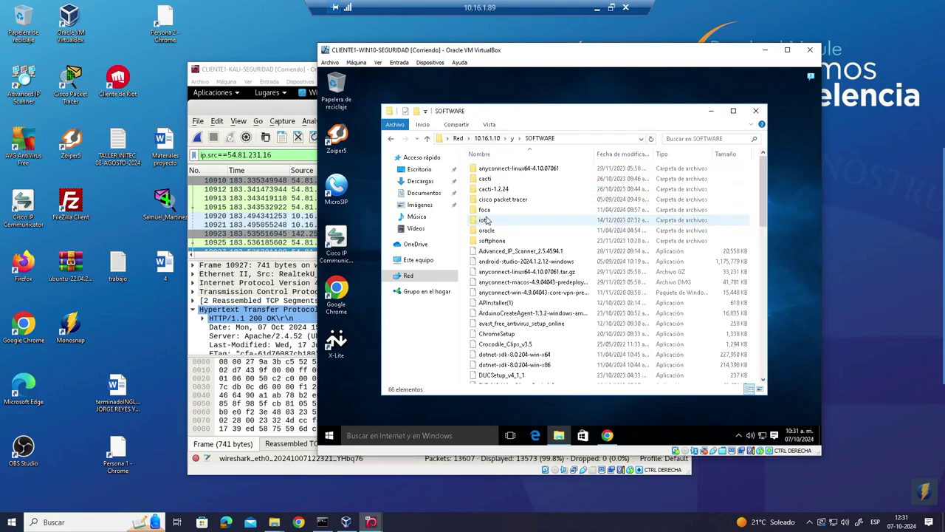
left_click(540, 295)
key("f")
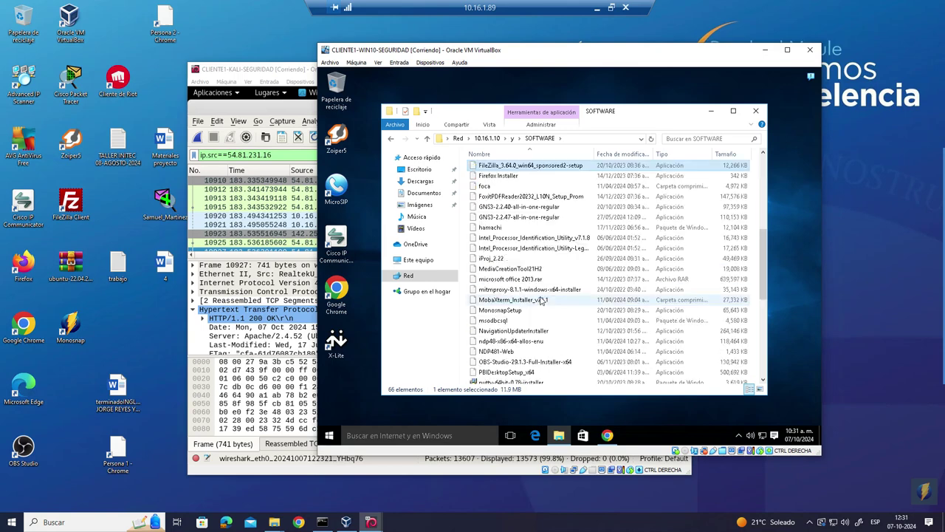
double_click(498, 166)
right_click(499, 166)
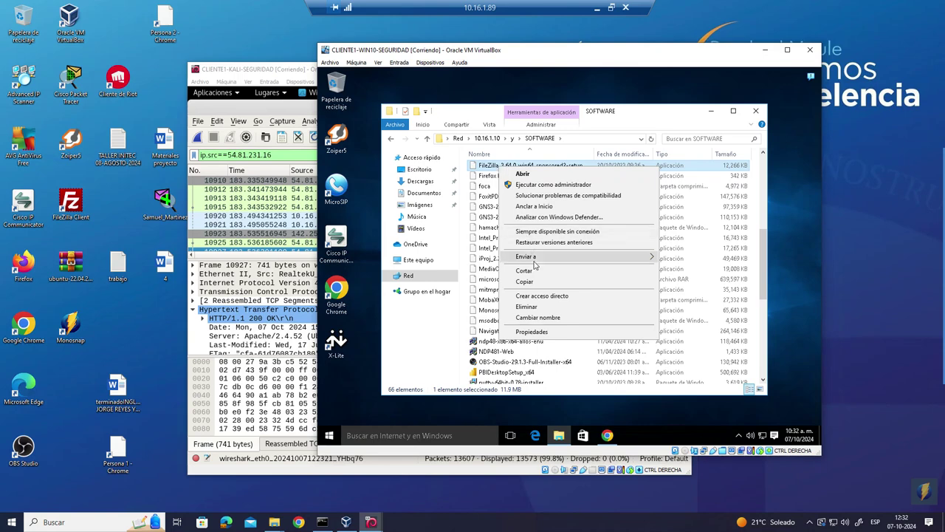
left_click(538, 284)
- Minimize Explorer and paste the FileZilla setup file onto the VM desktop
left_click(711, 112)
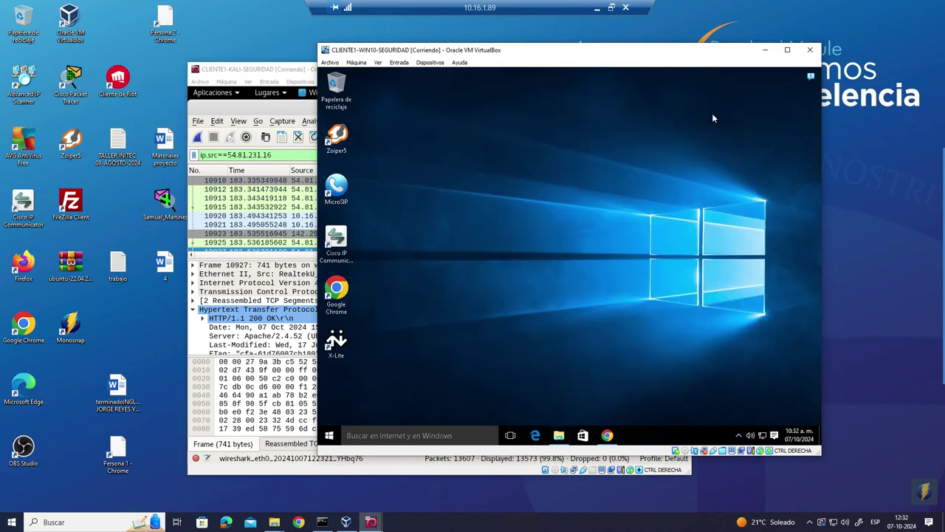
right_click(514, 131)
left_click(412, 113)
right_click(501, 160)
left_click(524, 203)
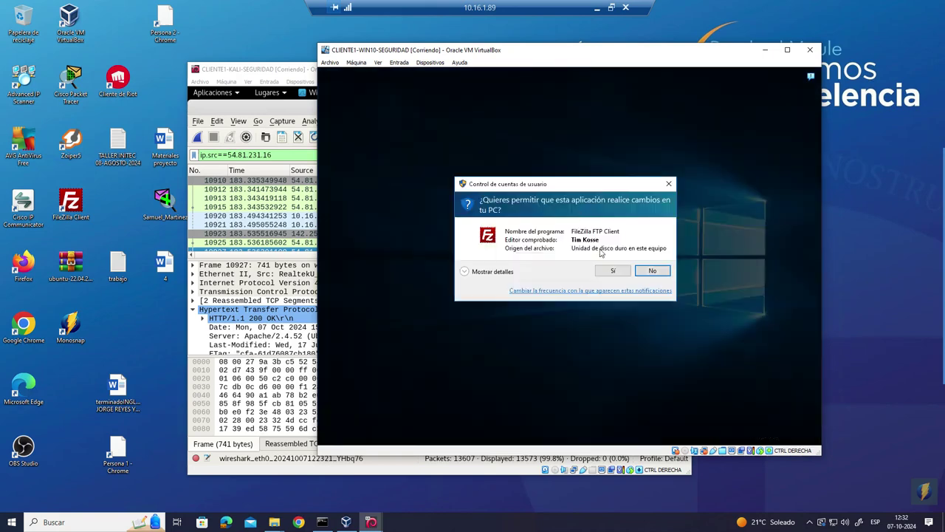
- Run the FileZilla 3.64.0 setup, accept the licence, decline the Opera offer, and install with default pages
left_click(613, 269)
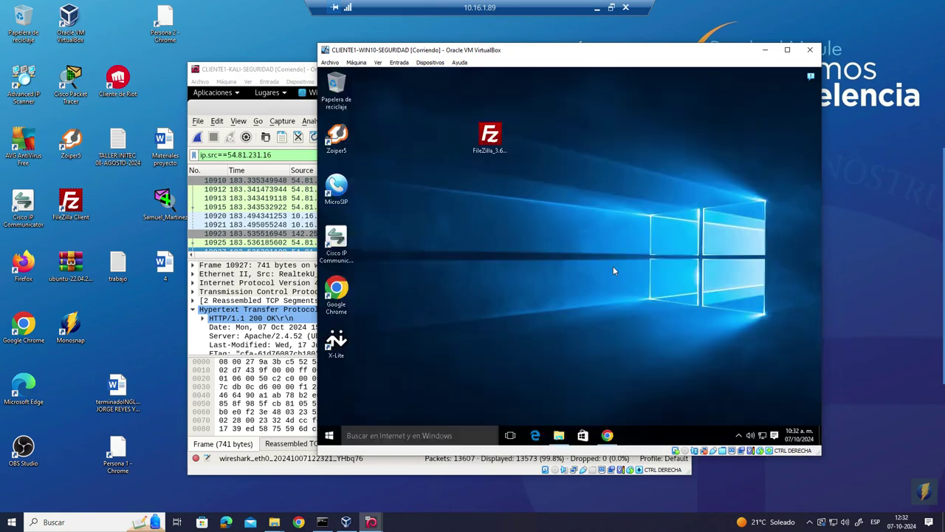
left_click(625, 329)
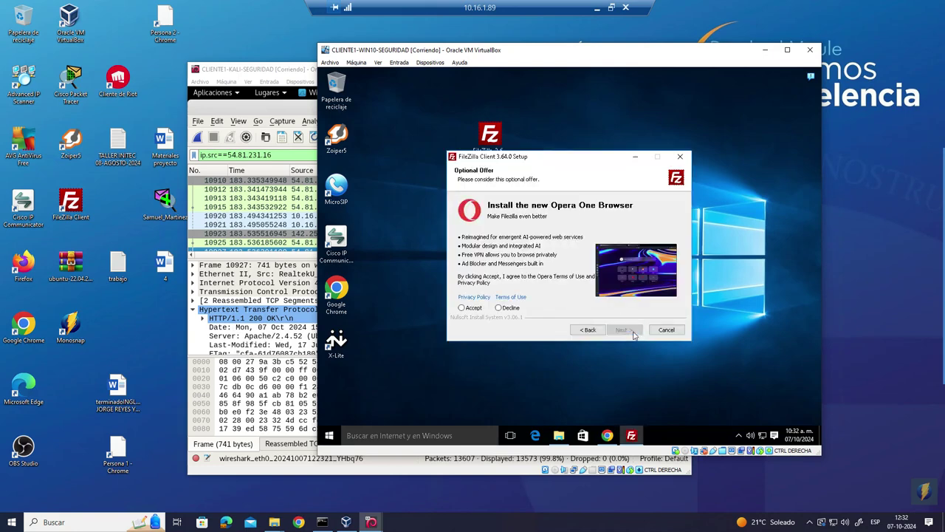
left_click(508, 308)
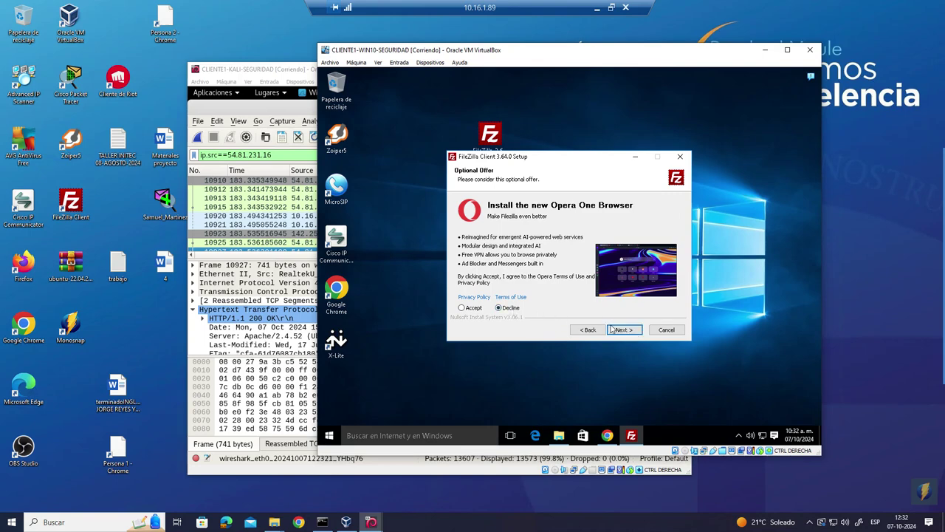
left_click(624, 329)
left_click(624, 330)
left_click(624, 330)
left_click(624, 329)
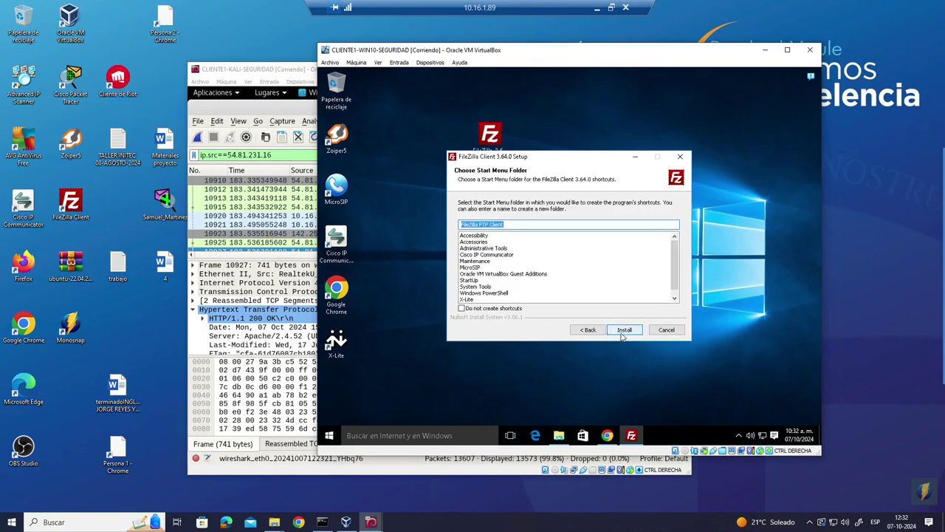
left_click(624, 330)
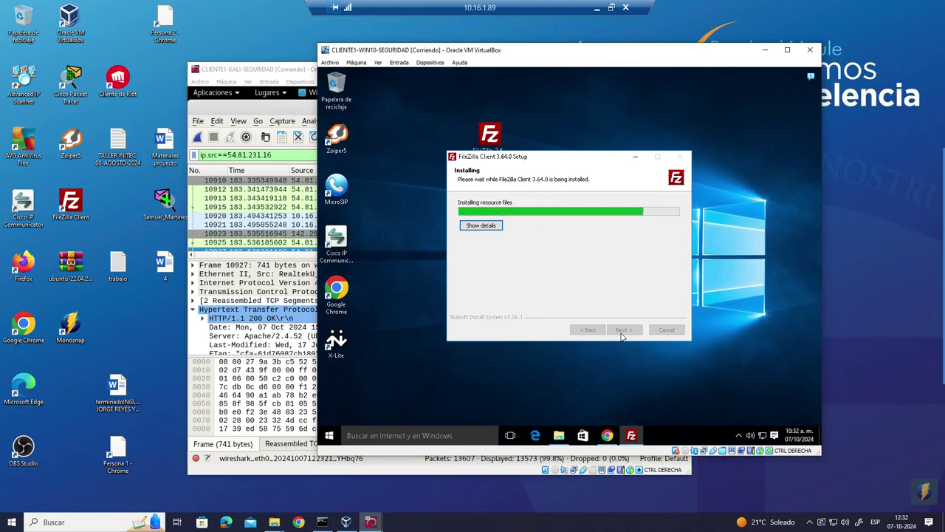
- Finish setup to launch FileZilla, close the welcome and update notices, and reposition the VM window
left_click(624, 329)
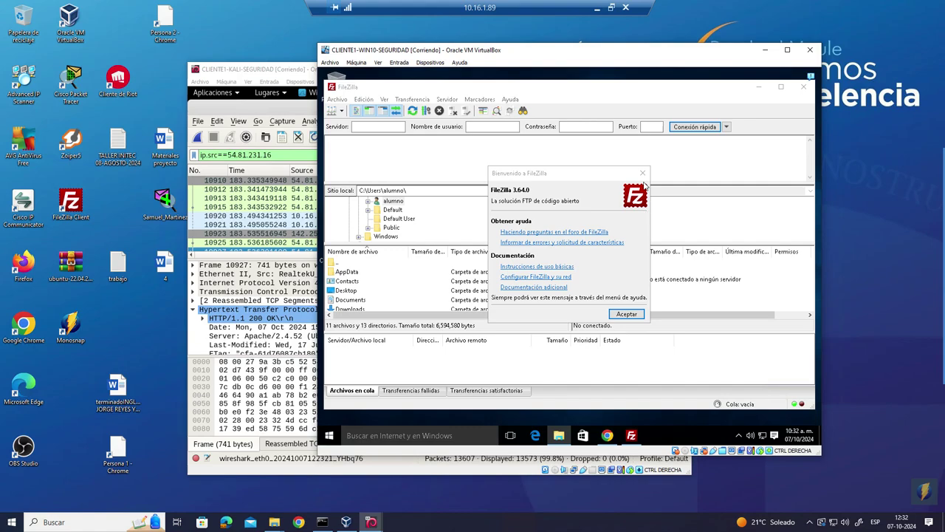
left_click(642, 173)
left_click_drag(536, 52, 620, 109)
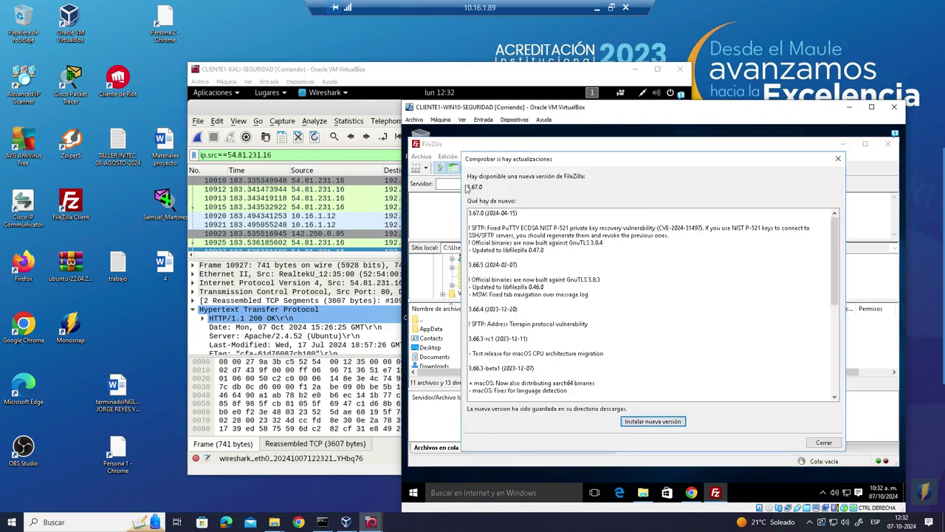
left_click(837, 159)
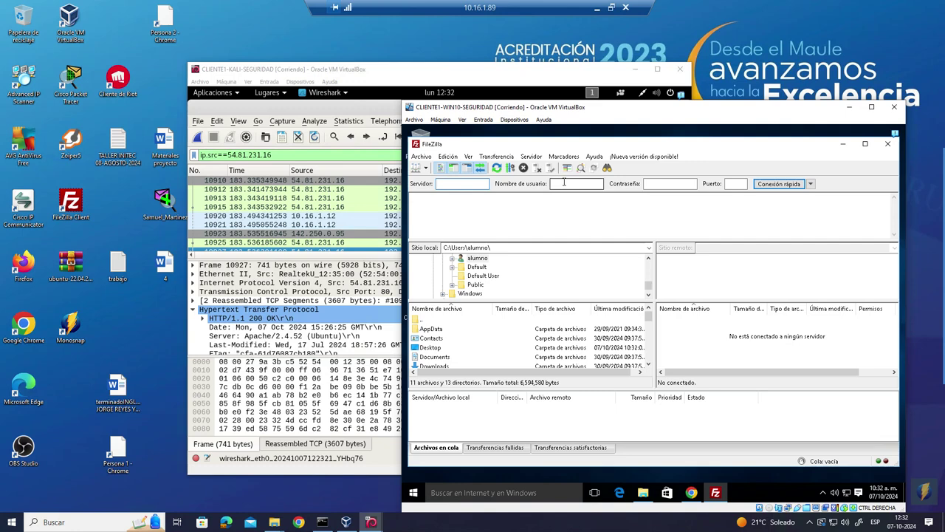
- Enter the partial address 54.81. in FileZilla's Servidor field, then bring Kali's Wireshark forward
left_click(661, 184)
right_click(459, 184)
left_click(446, 183)
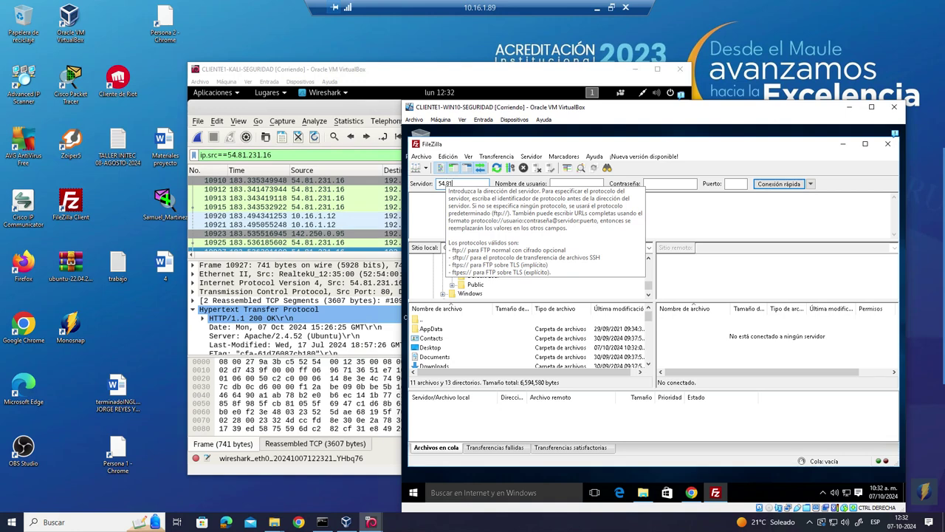
type("54.81.")
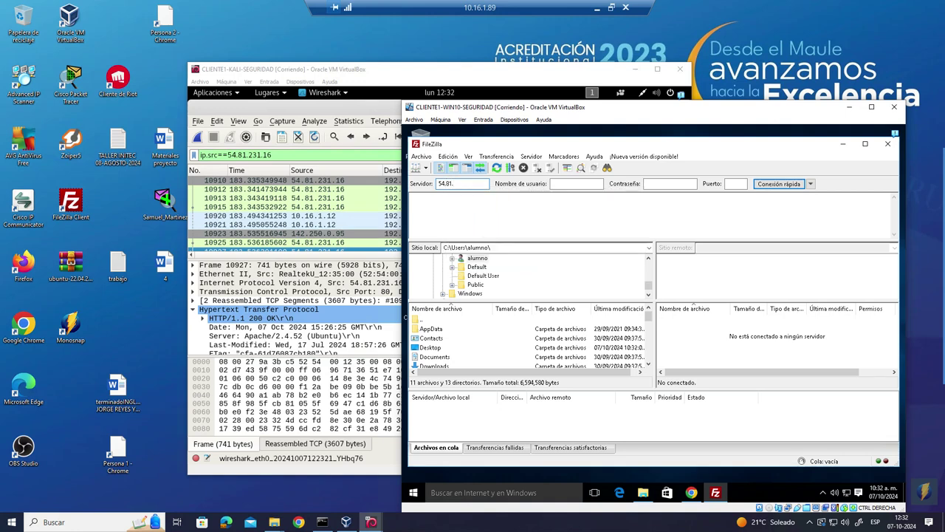
left_click(417, 77)
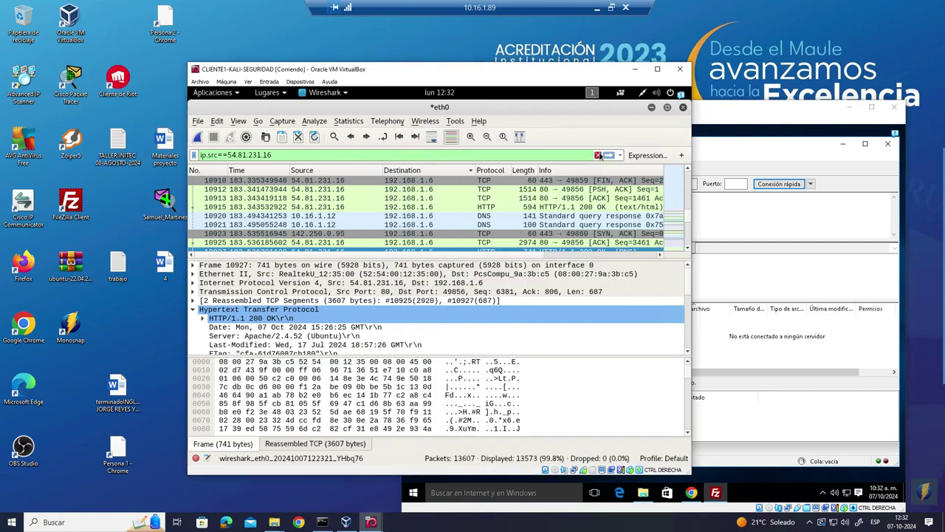
- Apply ip.src==54.81.231.16, start a new capture without saving, then clear the display filter
left_click(608, 156)
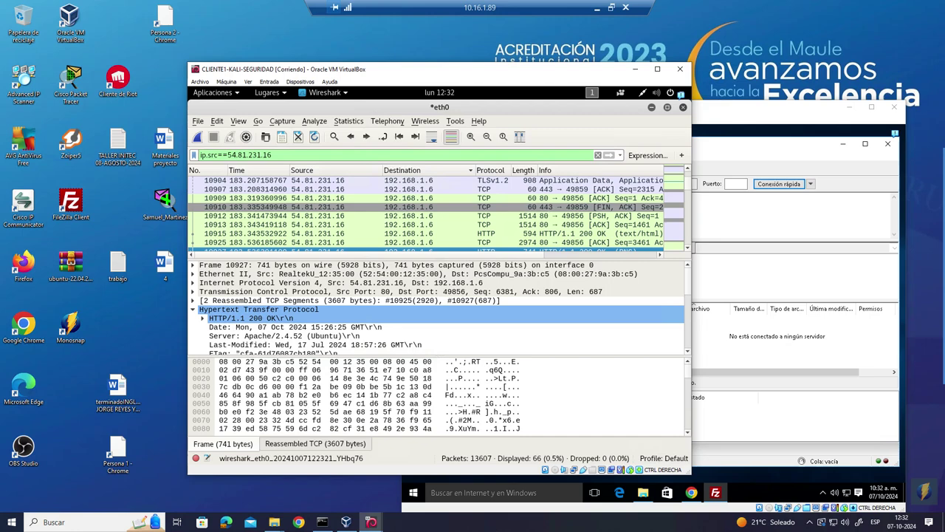
left_click(282, 121)
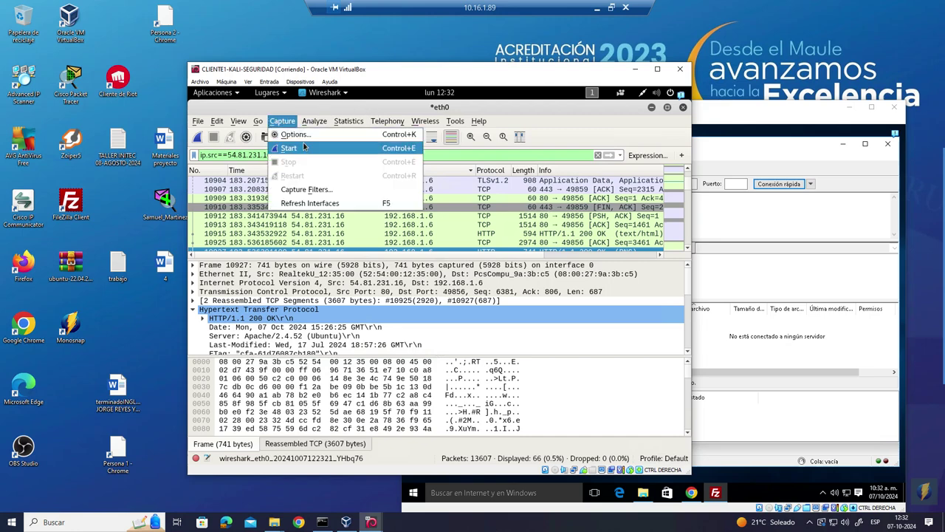
left_click(304, 149)
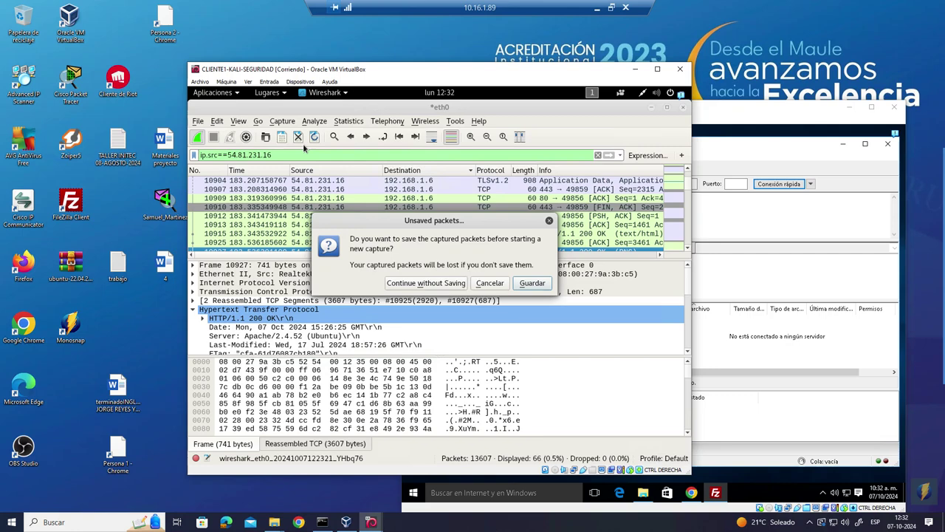
left_click(418, 292)
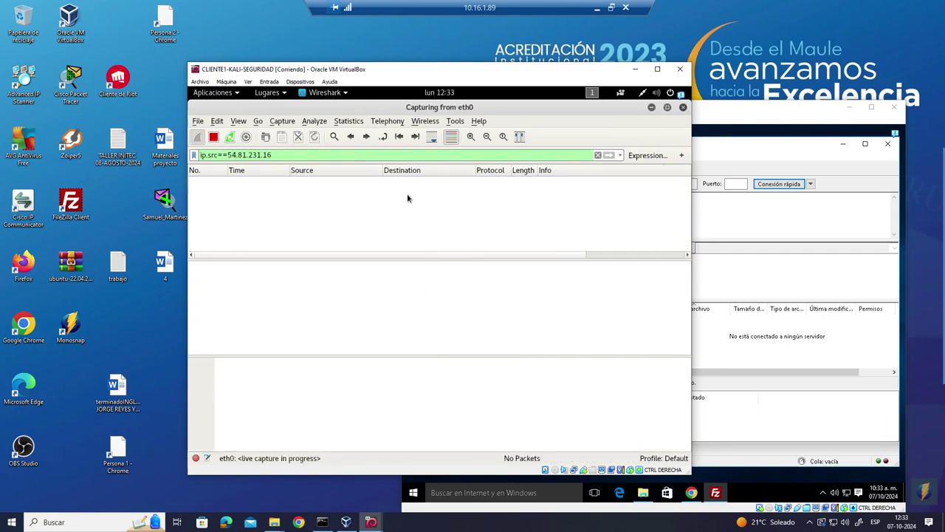
key("BackSpace")
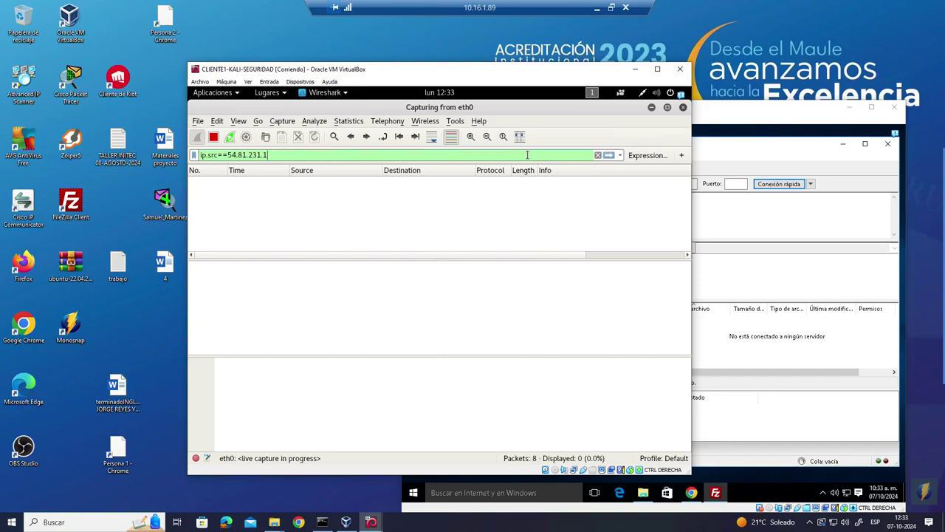
left_click(597, 155)
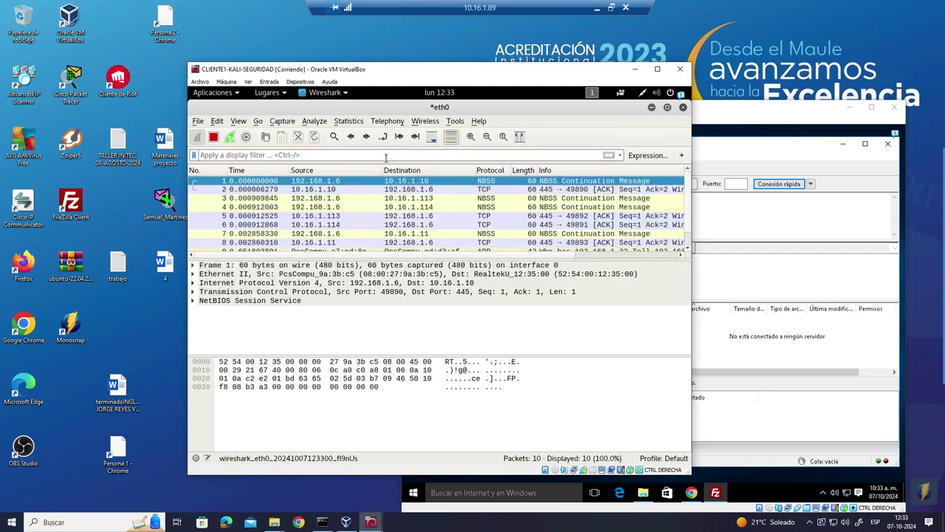
- Stop the capture and start a fresh one, discarding the captured packets
left_click(293, 123)
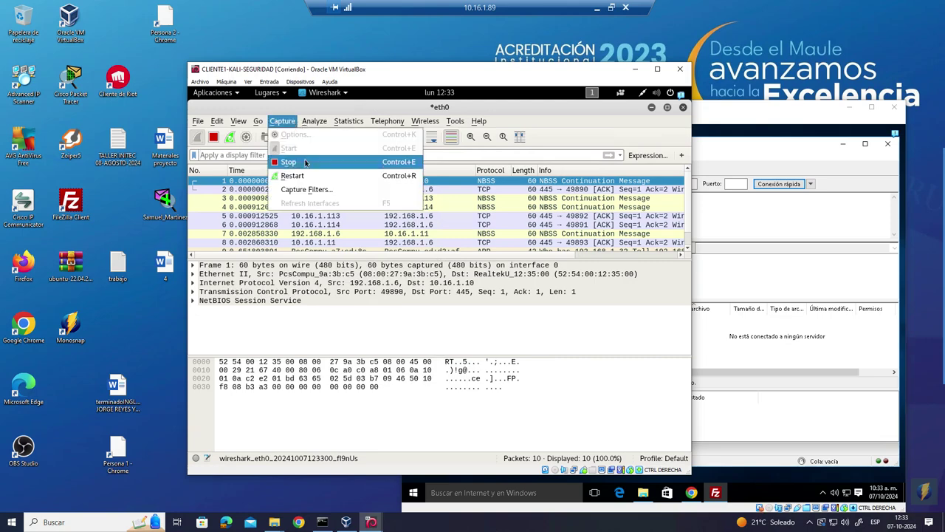
left_click(305, 169)
left_click(287, 122)
left_click(289, 147)
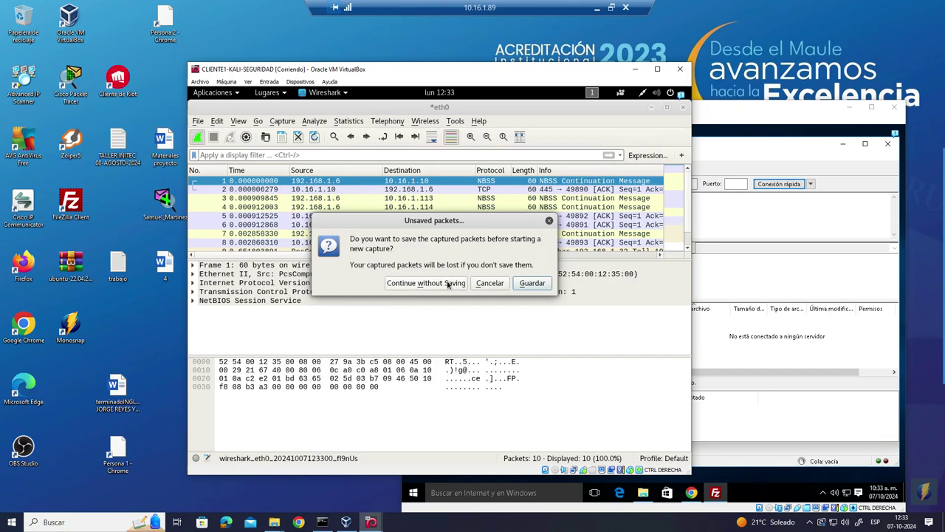
left_click(426, 283)
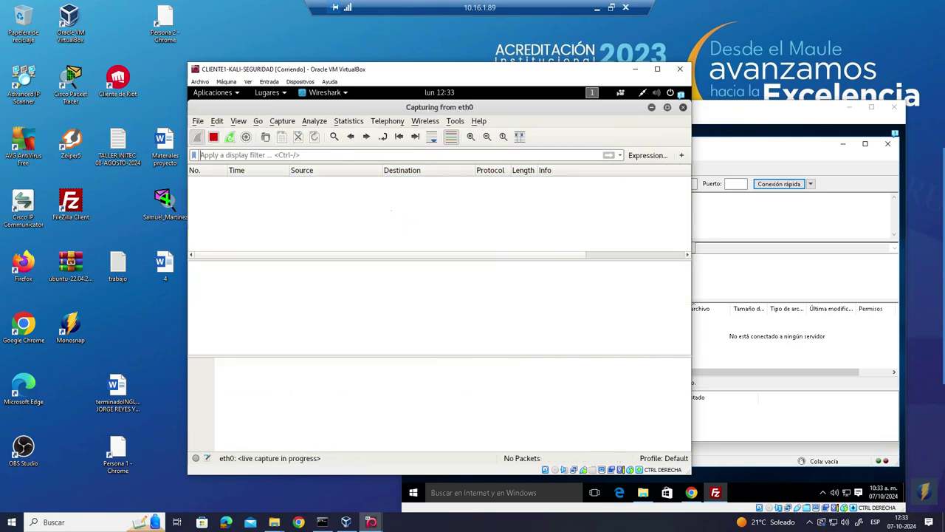
- Reselect ip.src==54.81.231.16 from the recent filters list and apply it
right_click(350, 158)
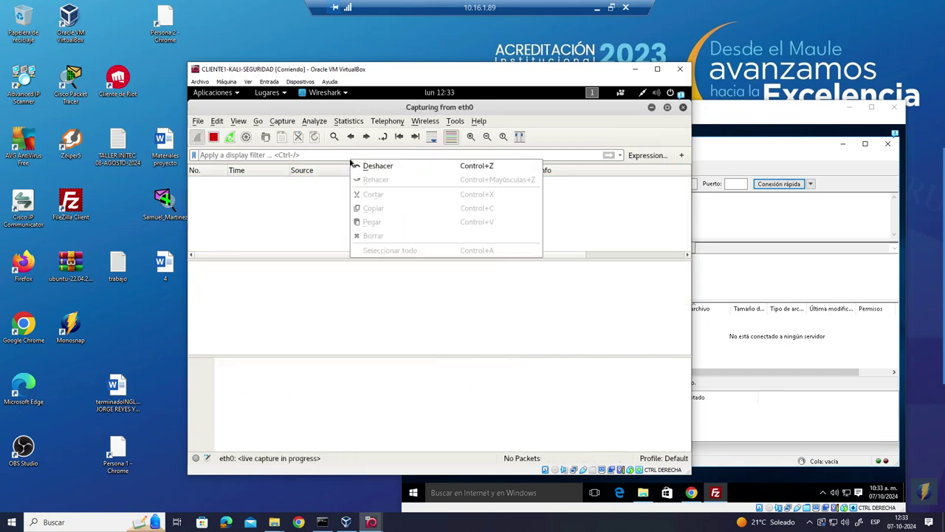
left_click(620, 157)
left_click(621, 156)
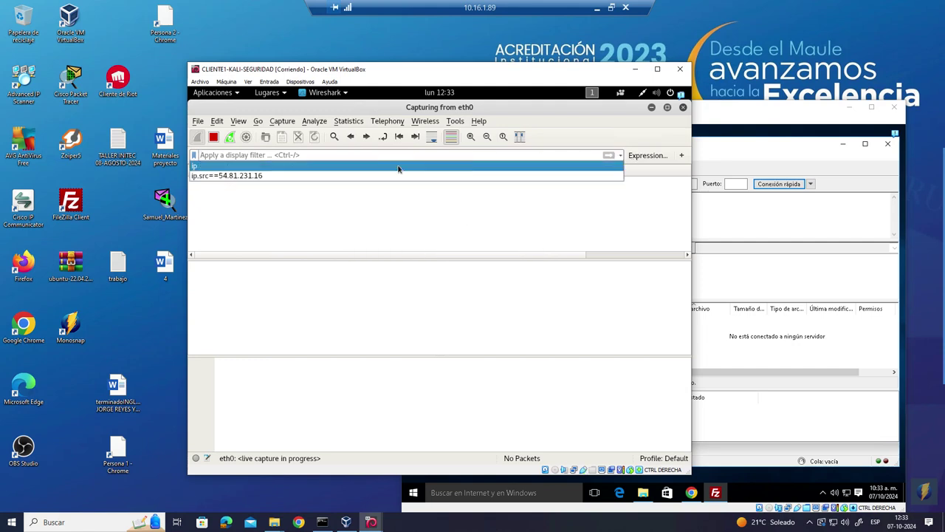
left_click(328, 178)
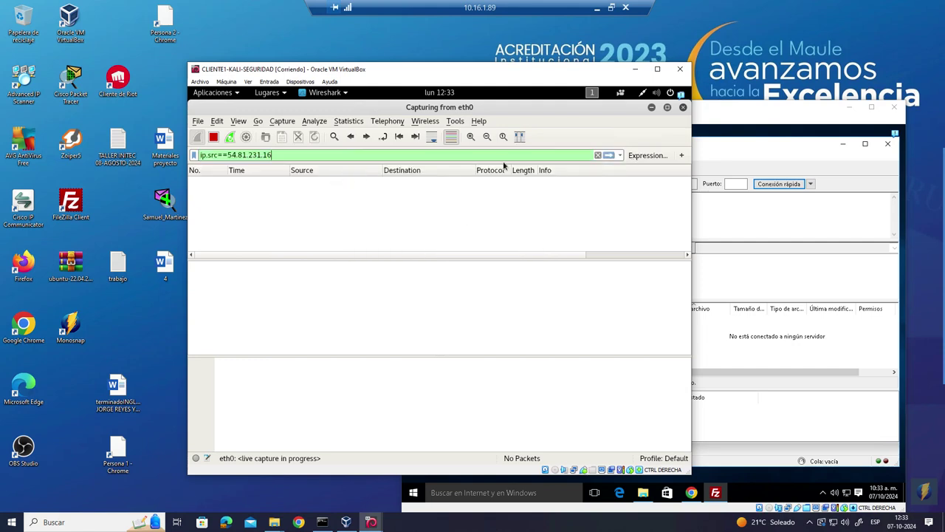
left_click(610, 156)
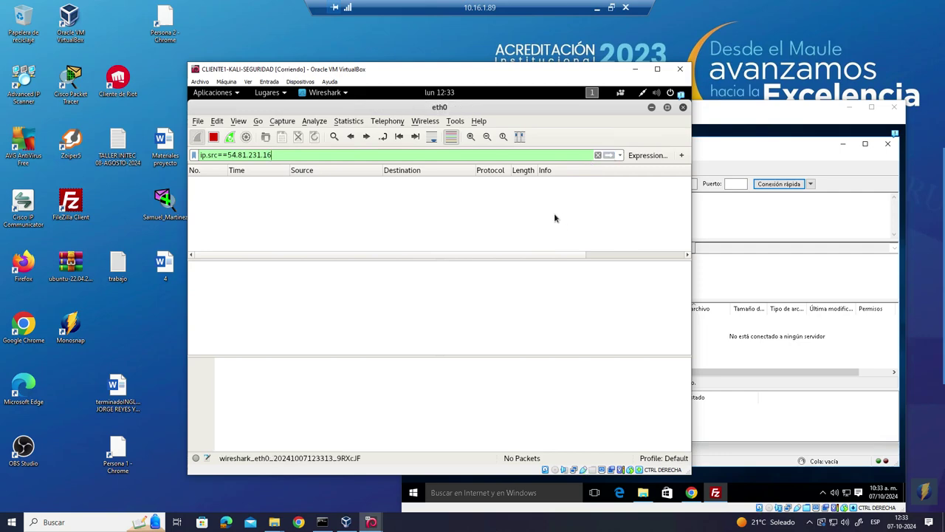
- Fill in FileZilla's host 54.81.231.16 with the username and password and start a Quick Connect
left_click(769, 153)
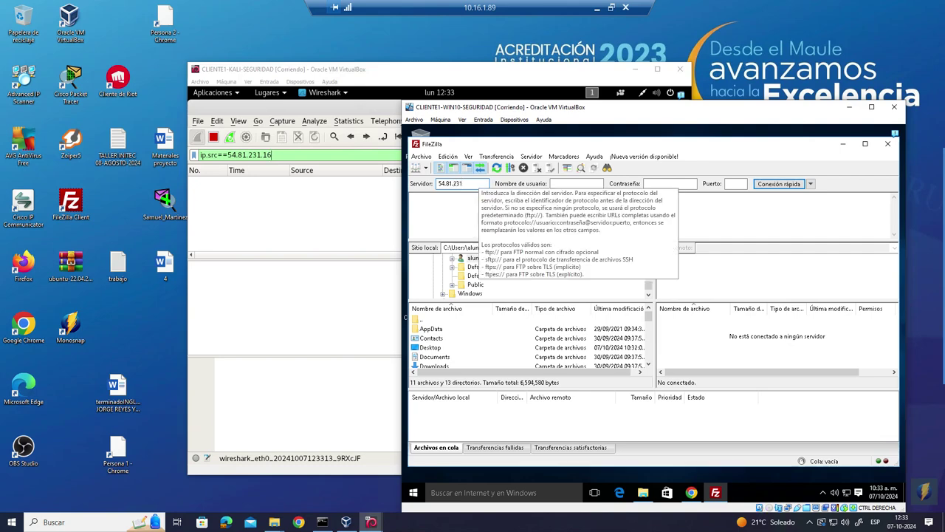
type(".16")
left_click(573, 183)
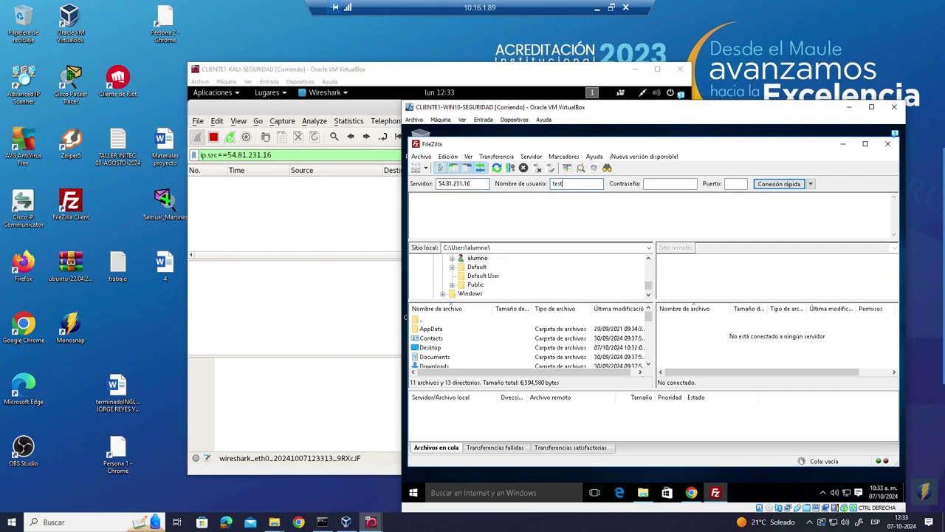
left_click(654, 183)
left_click(785, 187)
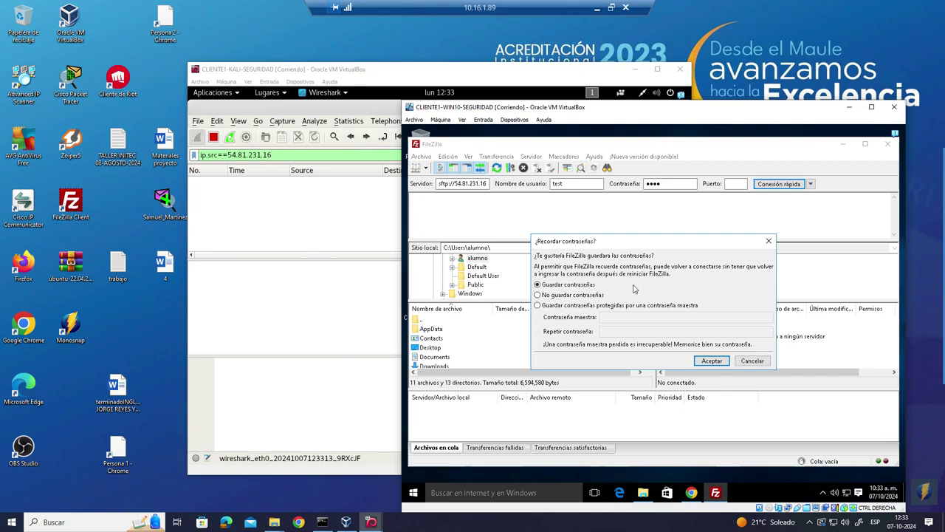
- Choose not to save passwords and accept the server's unknown host key
left_click(604, 298)
left_click(705, 361)
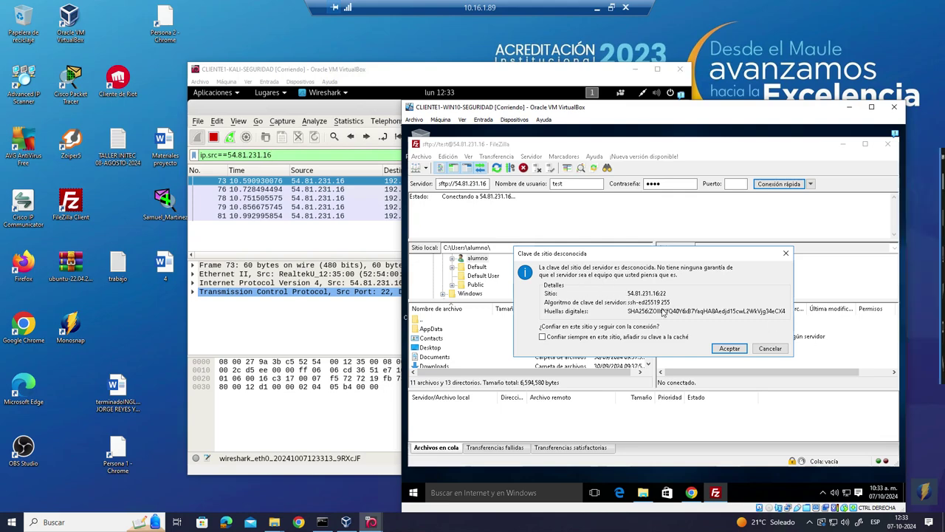
left_click(729, 349)
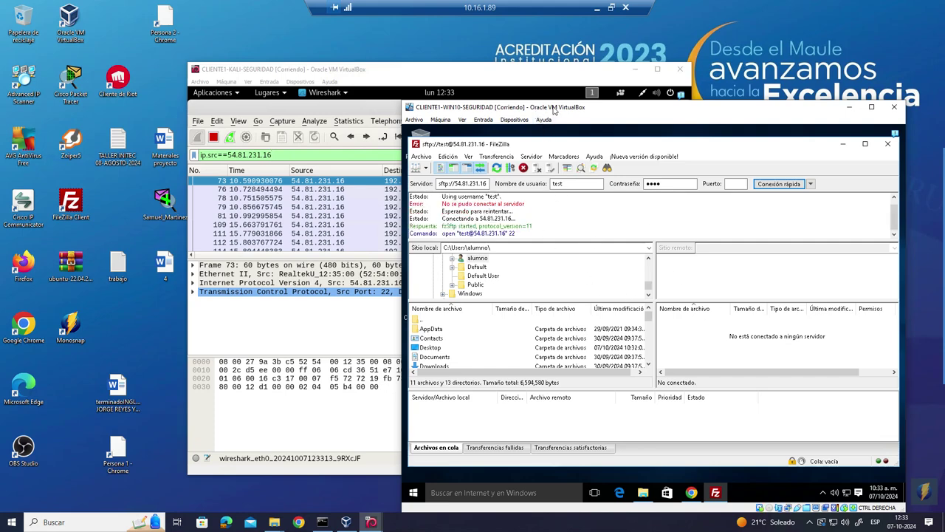
left_click_drag(554, 109, 616, 289)
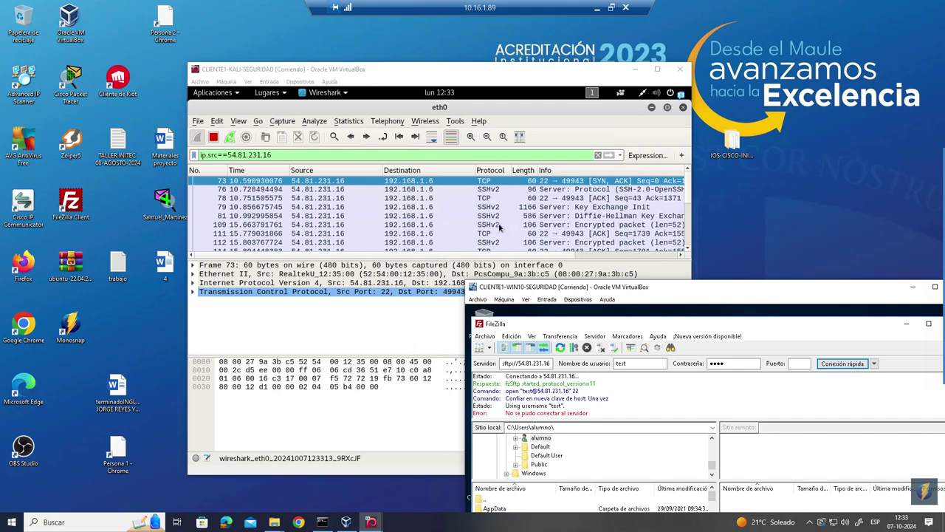
- Inspect packets 109 and 134 in Wireshark's filtered packet list
left_click(425, 227)
left_click(424, 228)
scroll(436, 229, "down", 5)
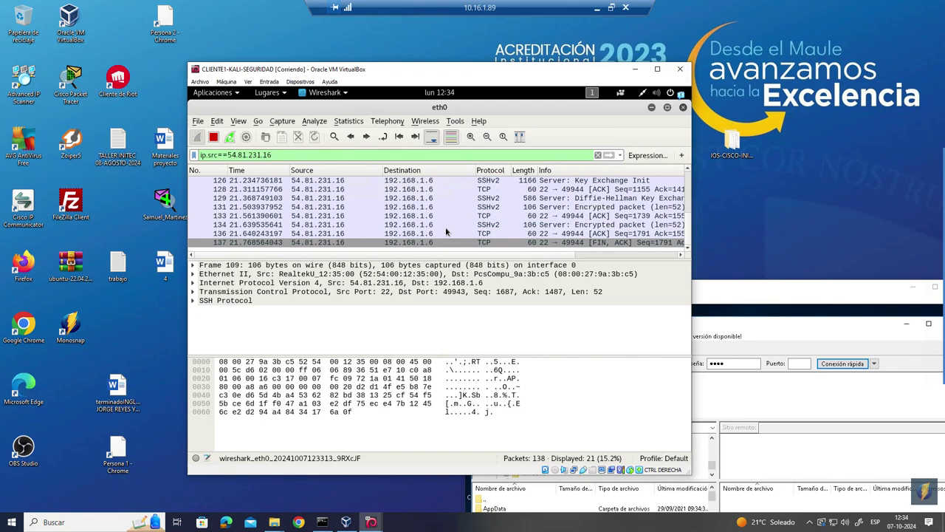
left_click(432, 225)
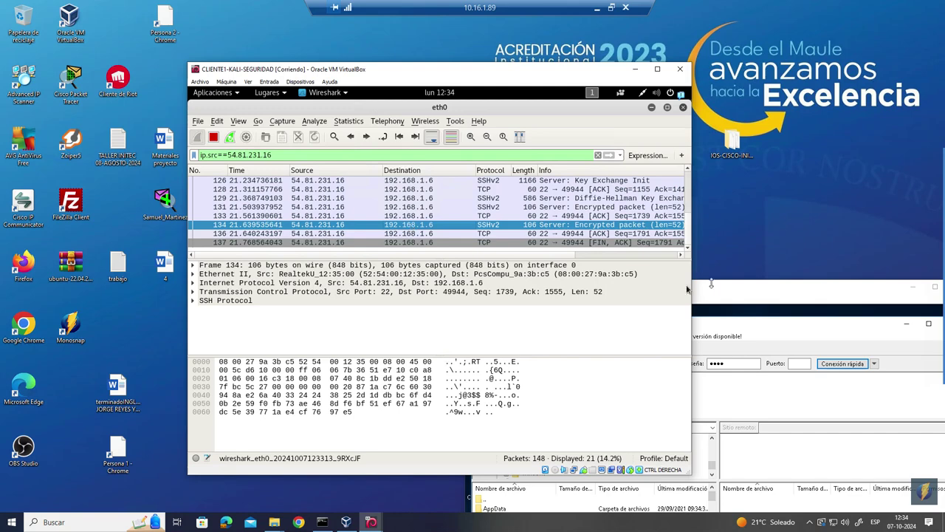
- Expand packet 134's SSH Version 2 details and show its Follow stream options
left_click_drag(728, 290, 730, 278)
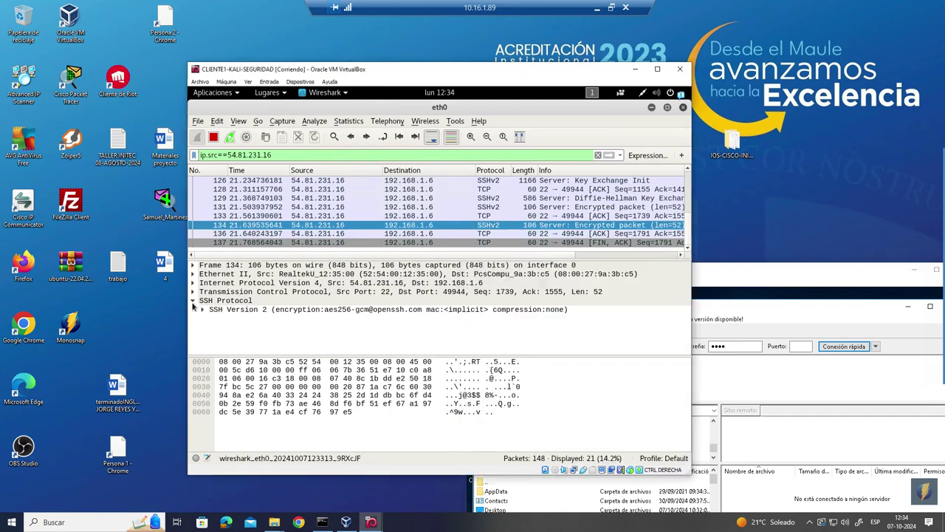
left_click(202, 310)
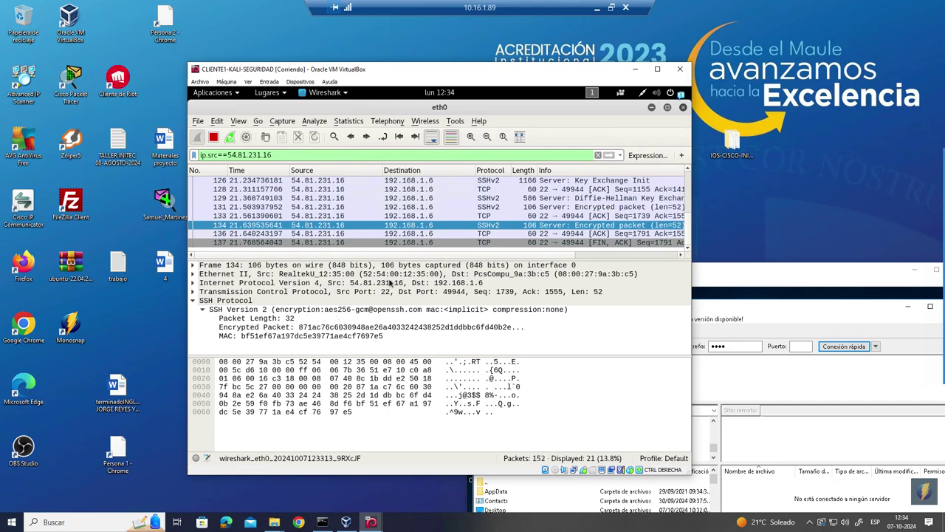
right_click(416, 227)
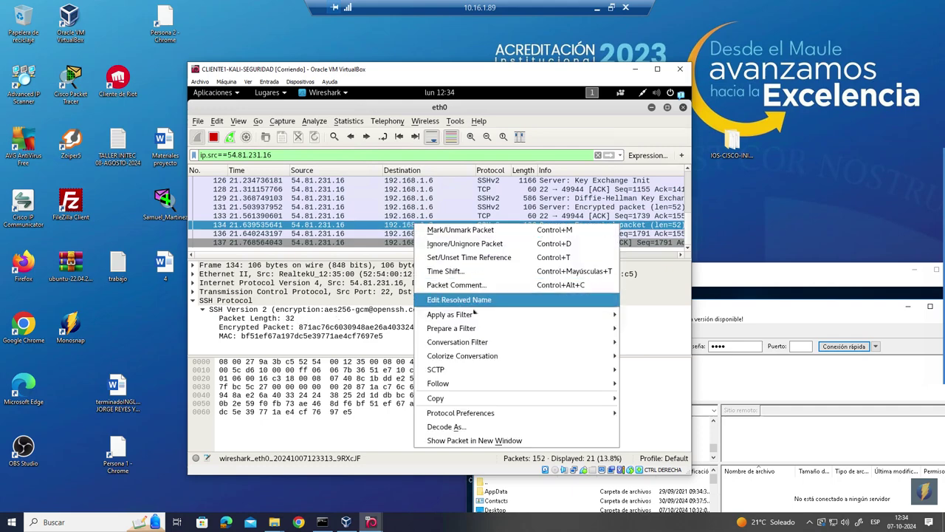
mouse_move(506, 382)
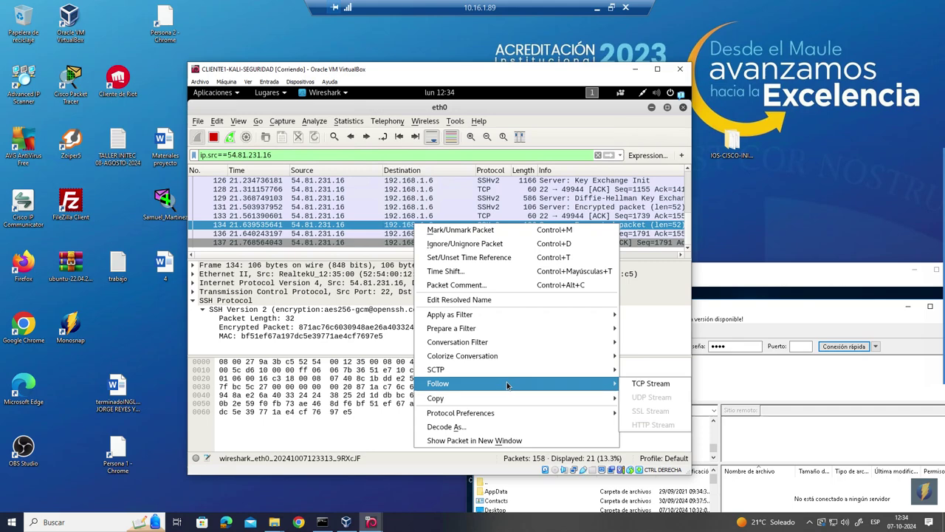
- Follow packet 134's TCP stream and select its text, then stop the capture and clear the filter
left_click(653, 384)
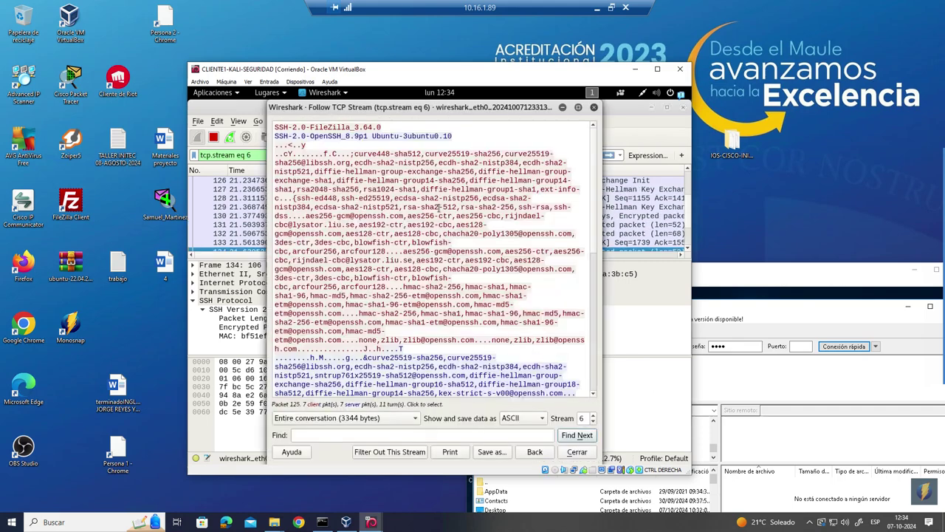
left_click_drag(278, 127, 555, 393)
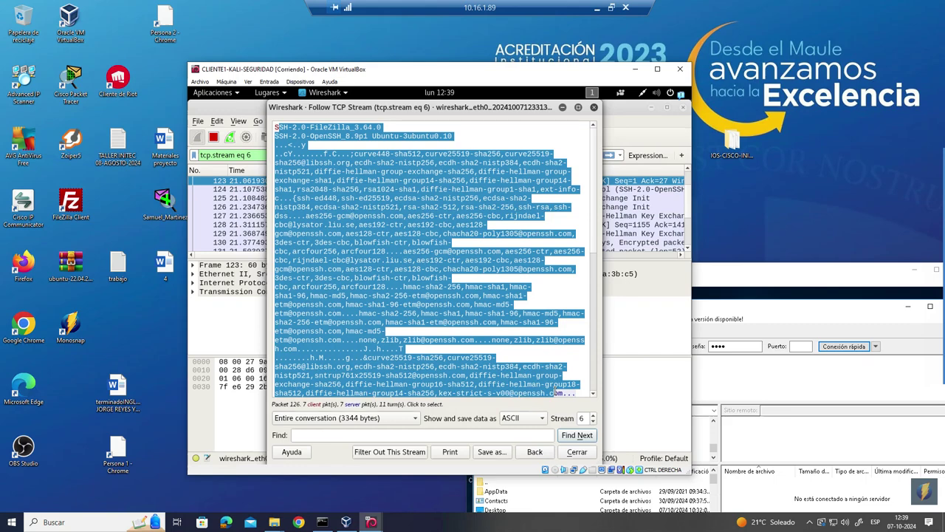
mouse_move(923, 222)
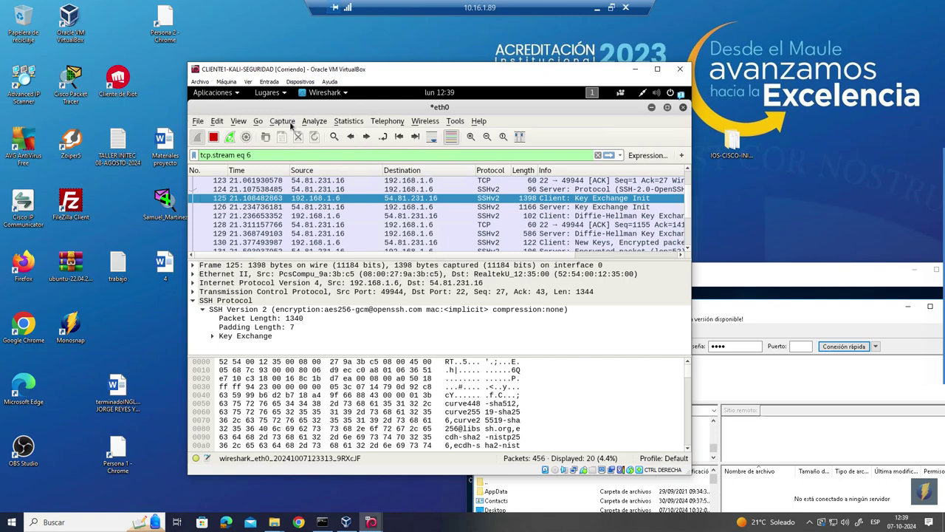
left_click(282, 121)
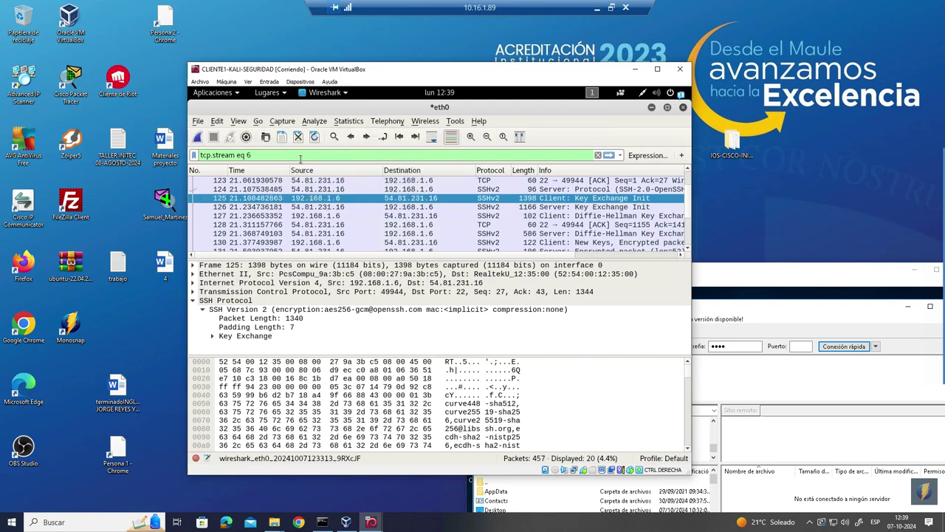
left_click(301, 162)
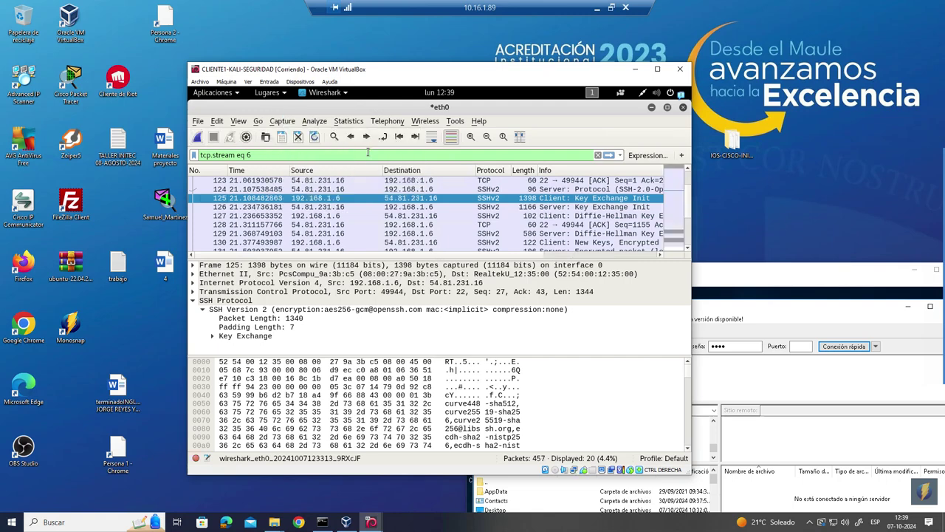
left_click(598, 155)
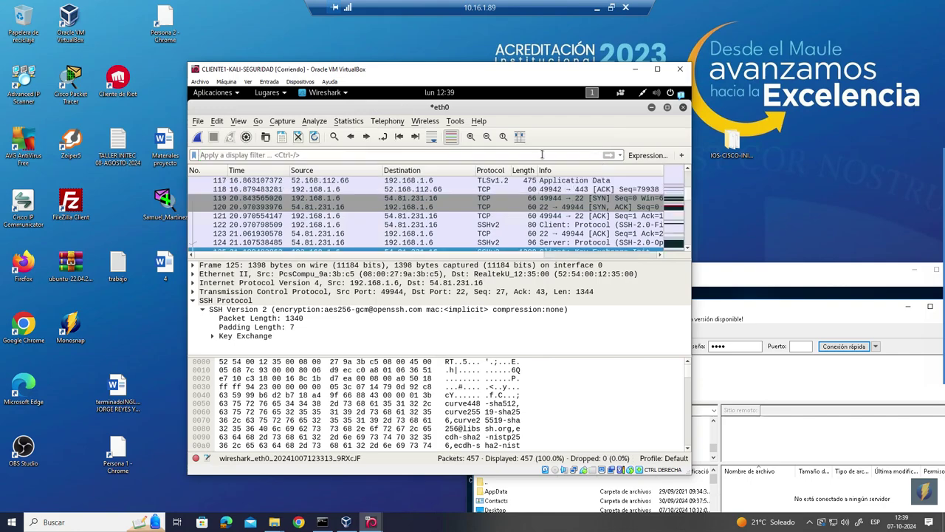
- Close FileZilla in the Windows VM
left_click_drag(752, 267, 678, 155)
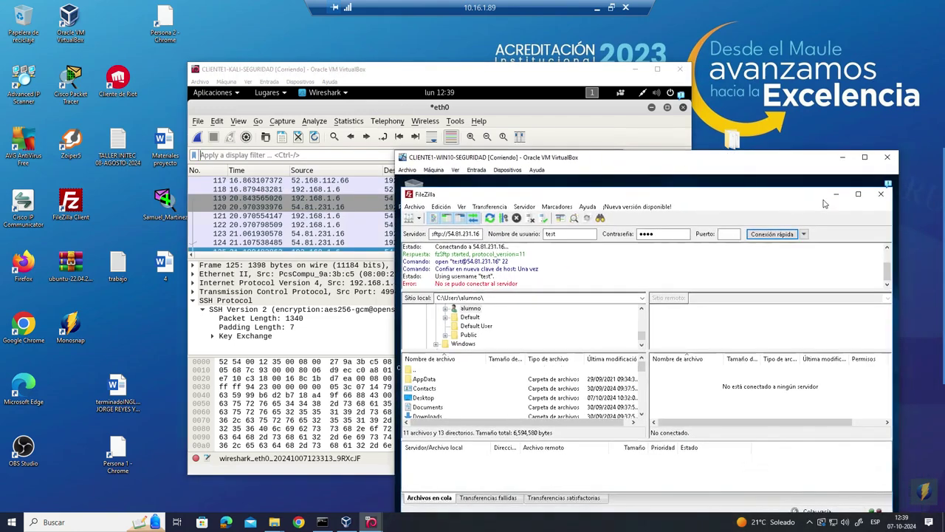
left_click(876, 200)
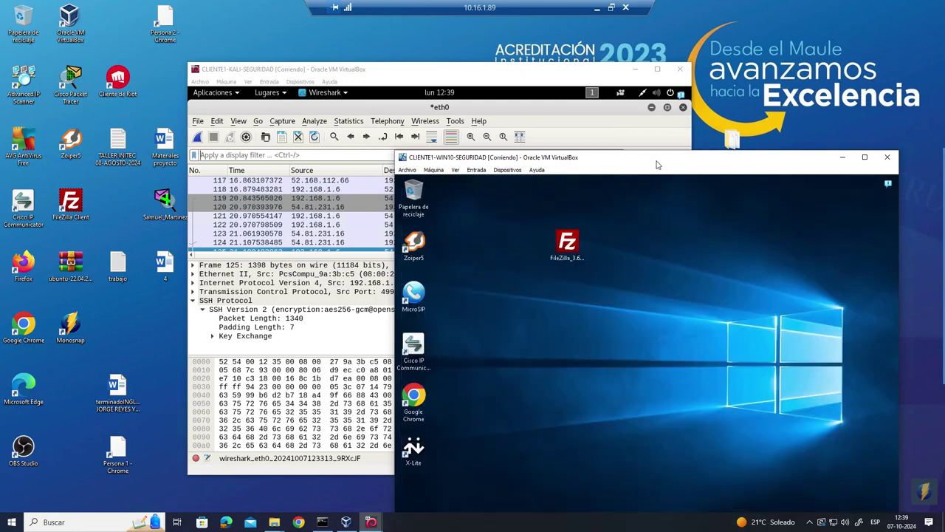
left_click_drag(679, 158, 658, 81)
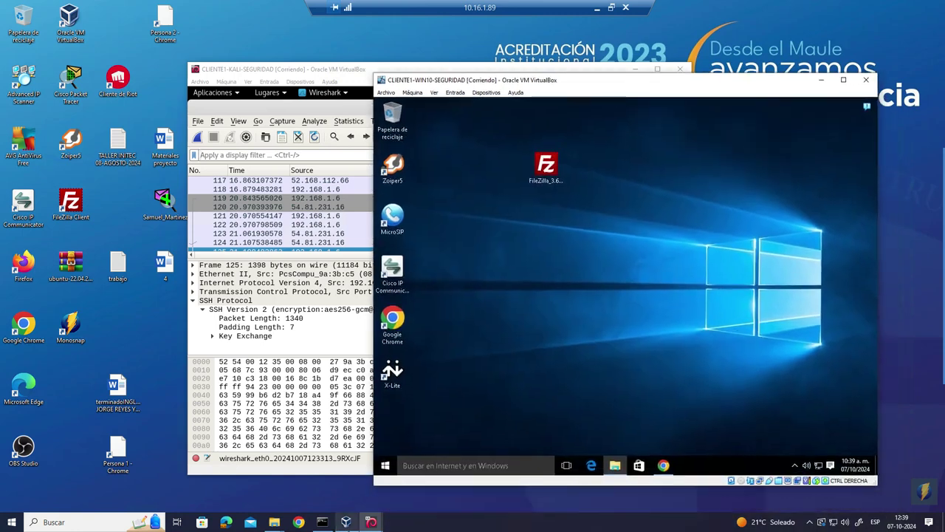
- Switch to the Kali VM, minimize Wireshark and type nmap in the terminal
left_click(379, 522)
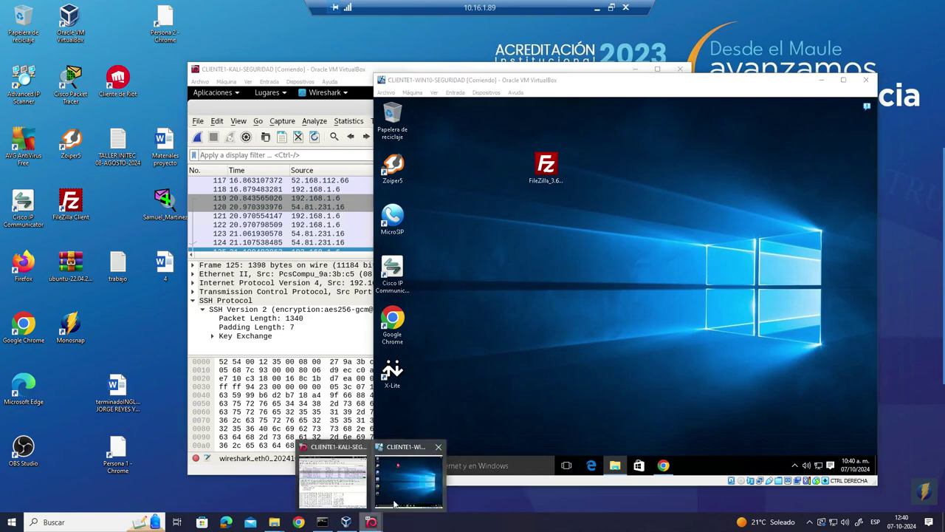
left_click(350, 481)
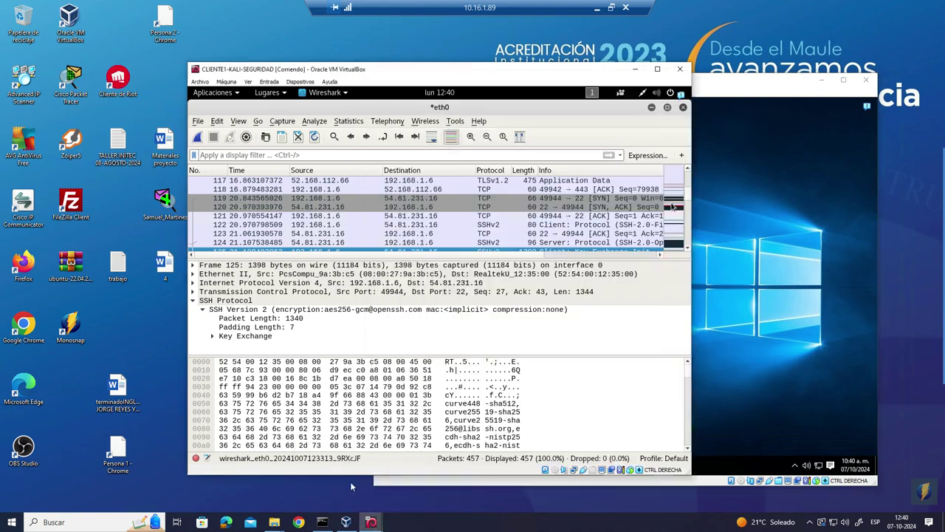
left_click(651, 107)
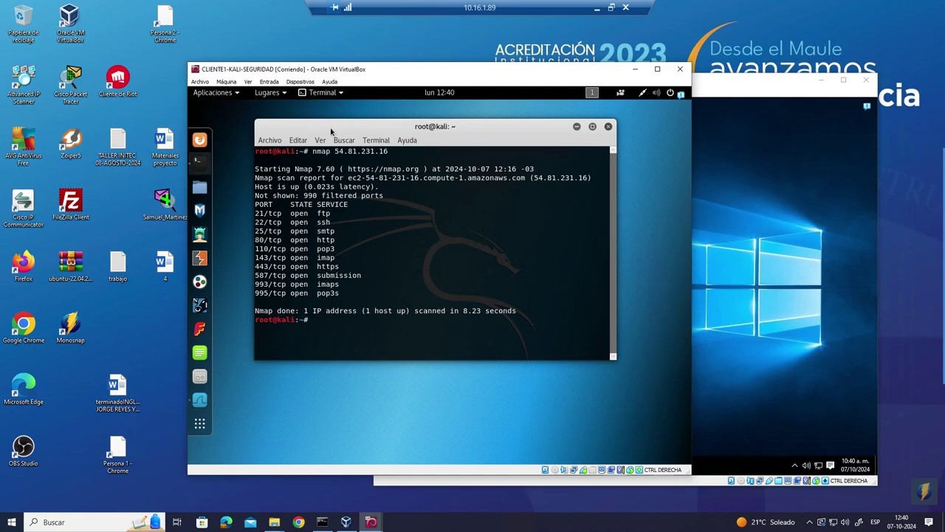
left_click_drag(298, 71, 439, 83)
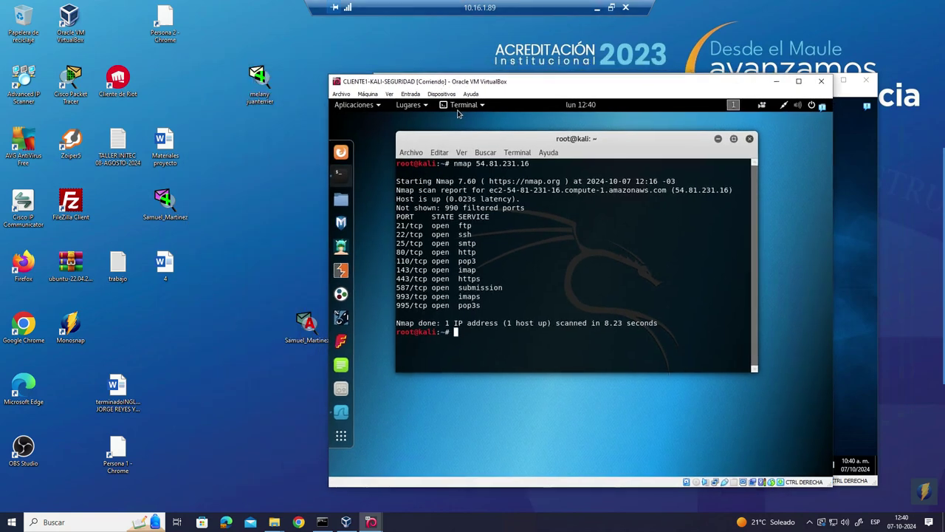
type("nmap")
- Look up SERVER-WINDOWS-NOCIFRADO's public IP in the EC2 instance list
left_click(613, 9)
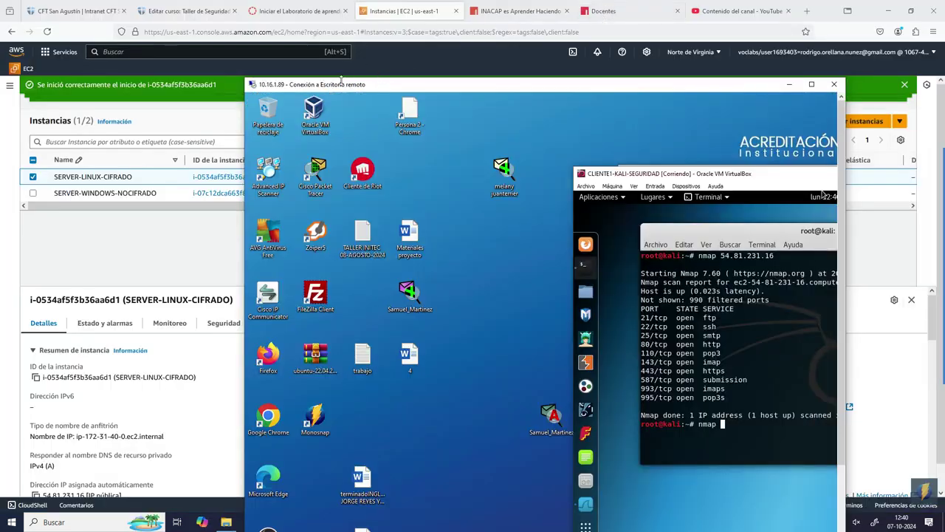
left_click(32, 181)
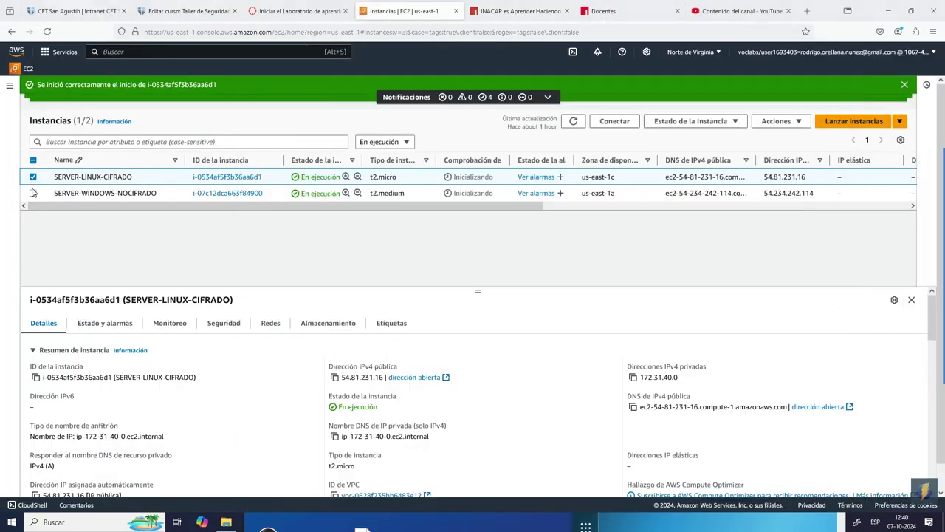
left_click(32, 194)
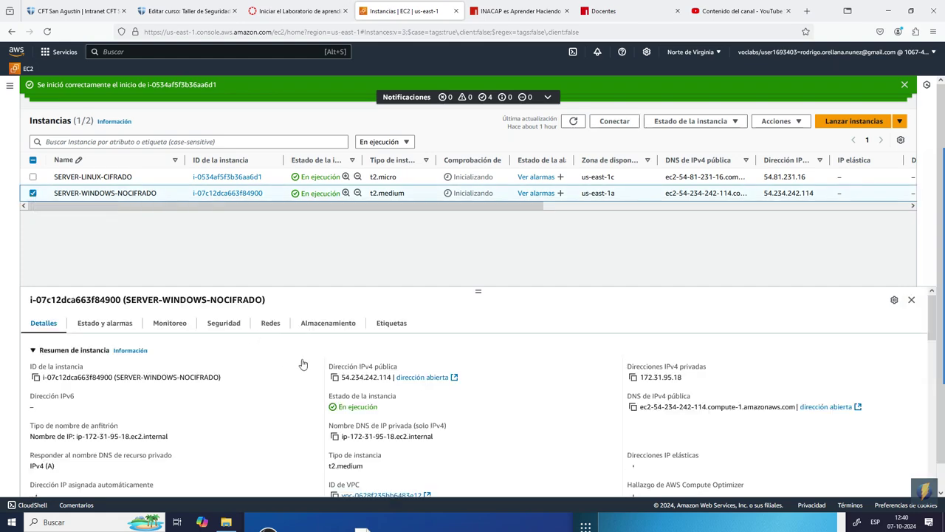
left_click(648, 525)
- Complete the command as nmap 54.234.242.114 and run it with the remote desktop full screen
type("54.234")
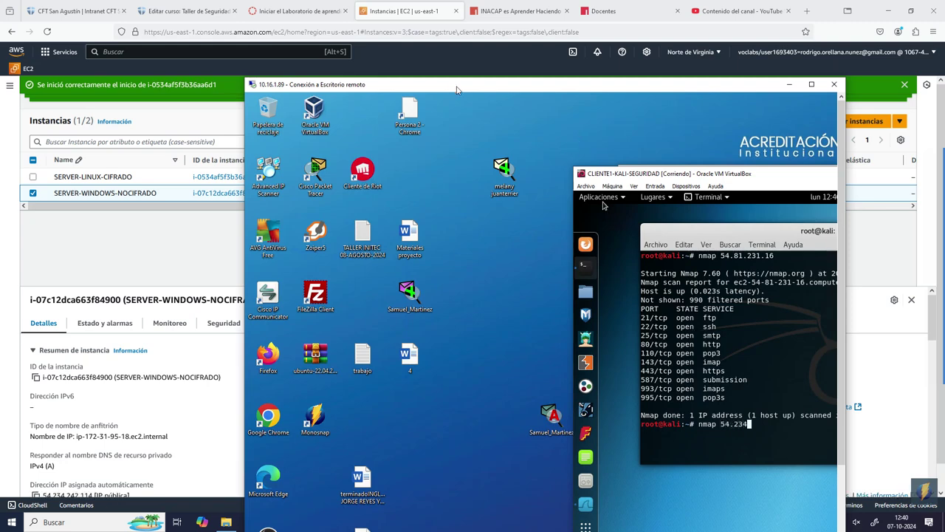
left_click_drag(449, 89, 470, 122)
type("2")
key("BackSpace")
type(".242.114")
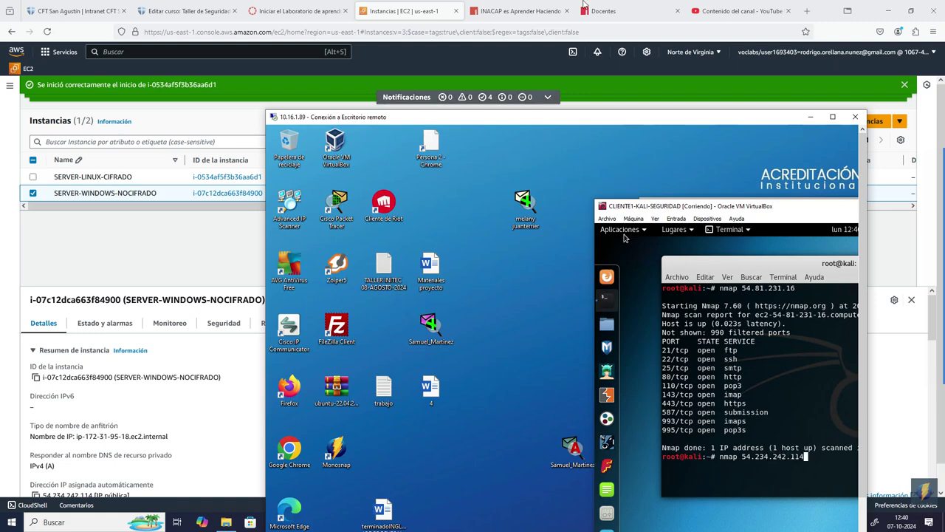
left_click_drag(471, 118, 395, 62)
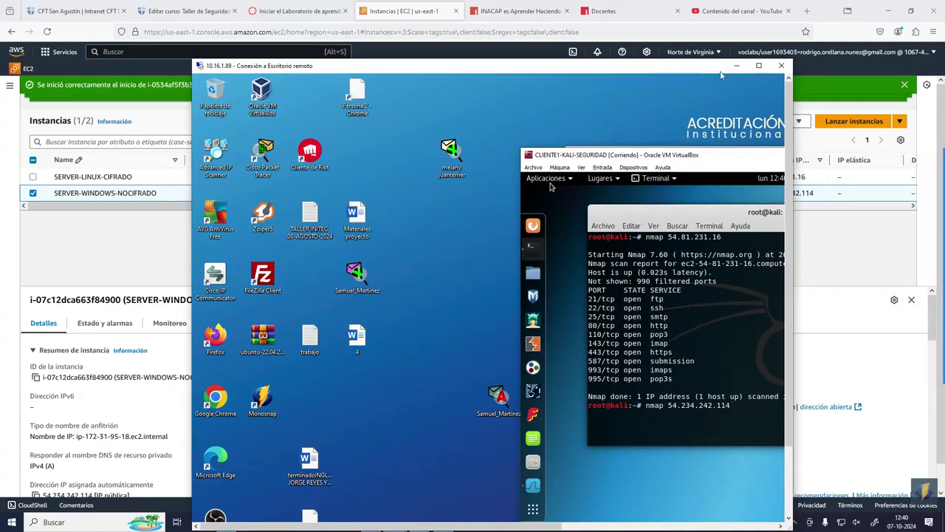
left_click(765, 61)
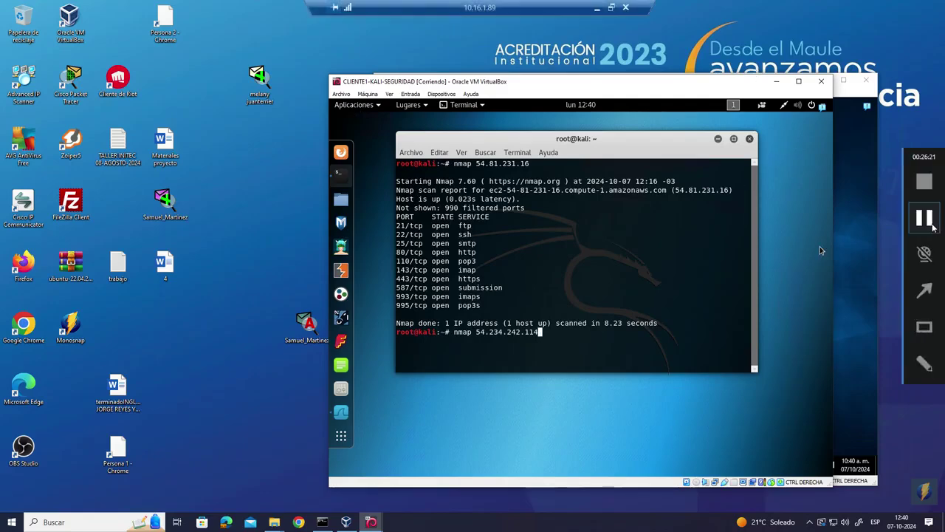
key("Return")
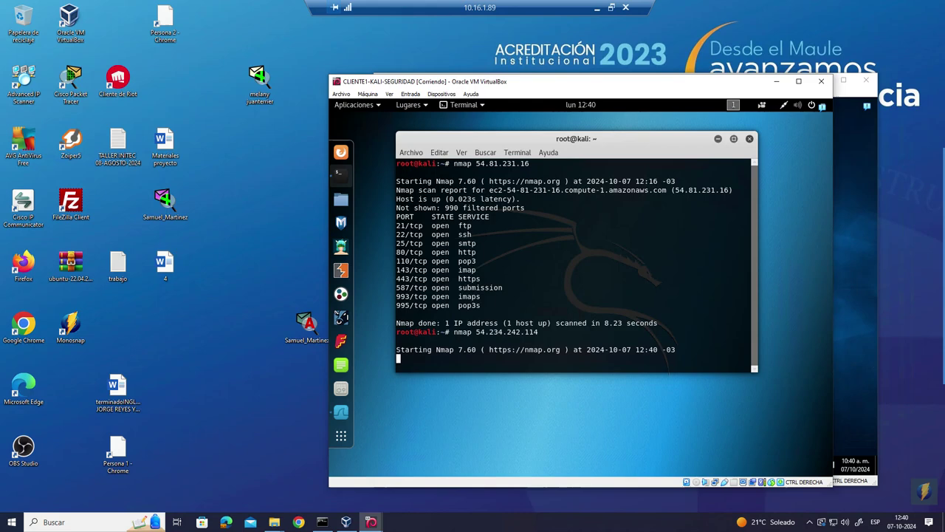
- Enlarge the terminal and repeatedly print the nmap scan's progress, reaching about 28% done
left_click_drag(754, 369, 759, 406)
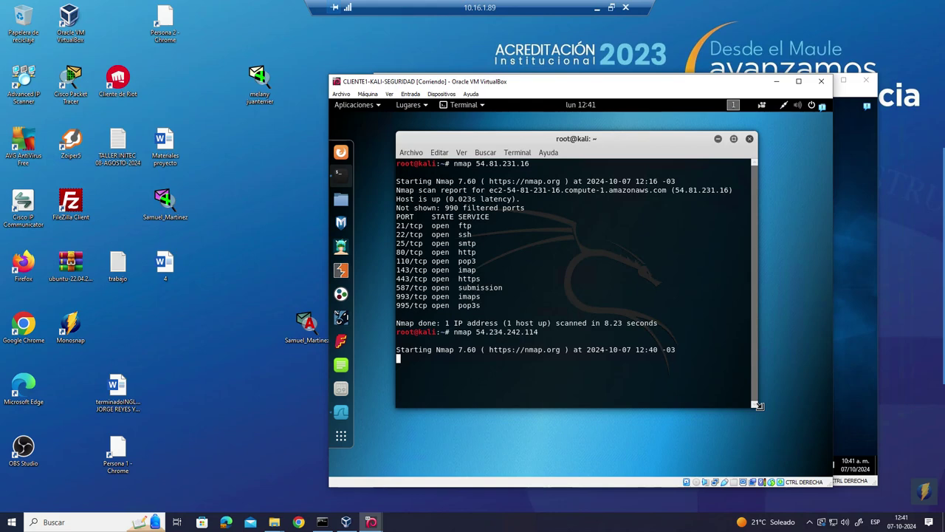
key("Return")
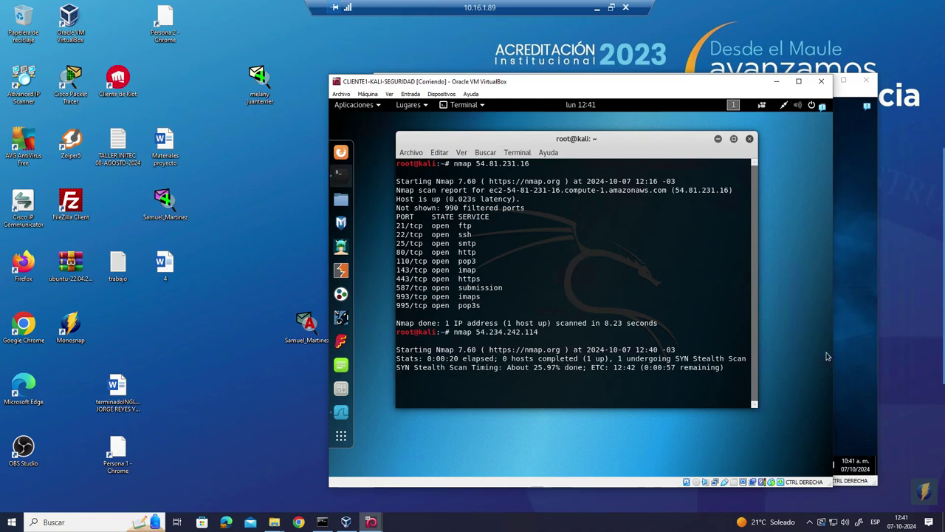
key("Return")
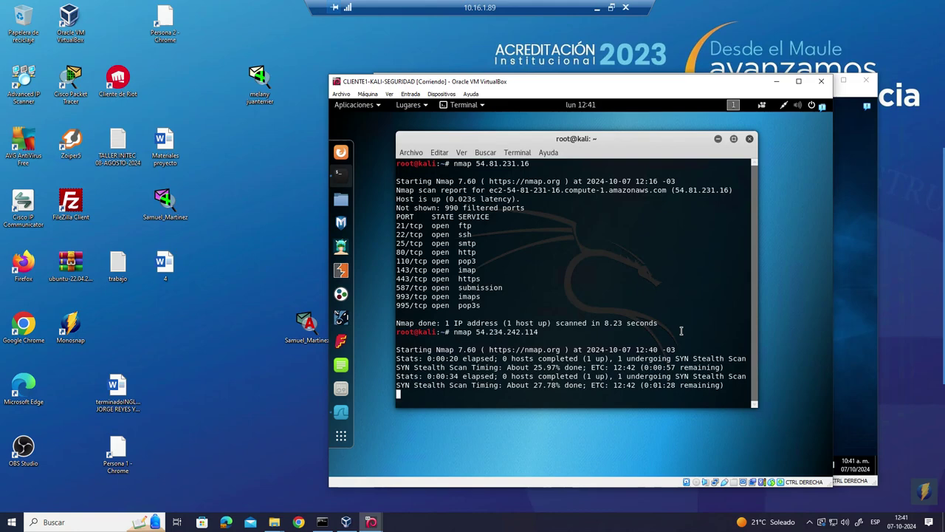
key("Return")
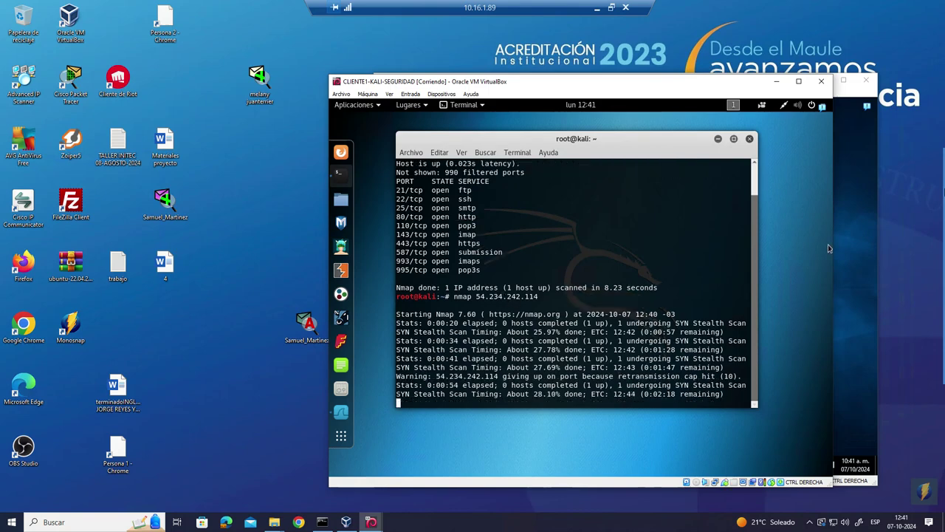
mouse_move(932, 219)
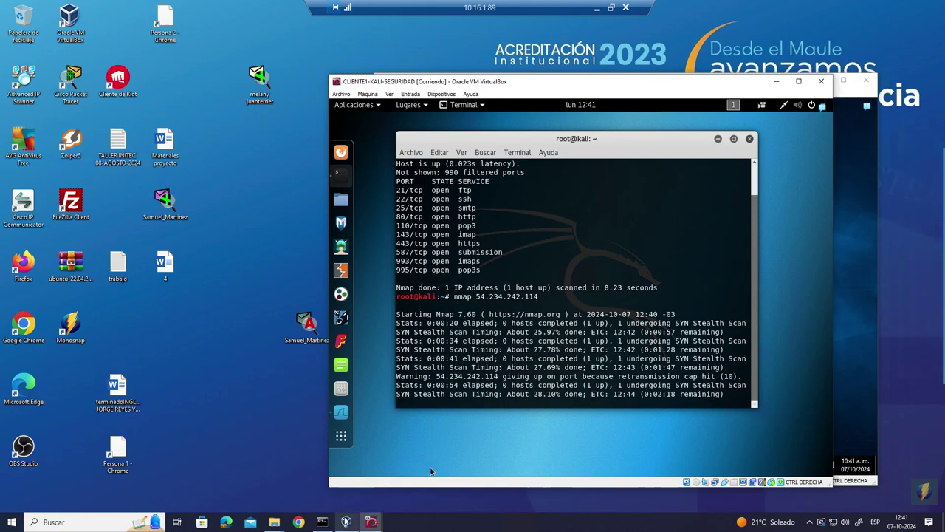
mouse_move(345, 522)
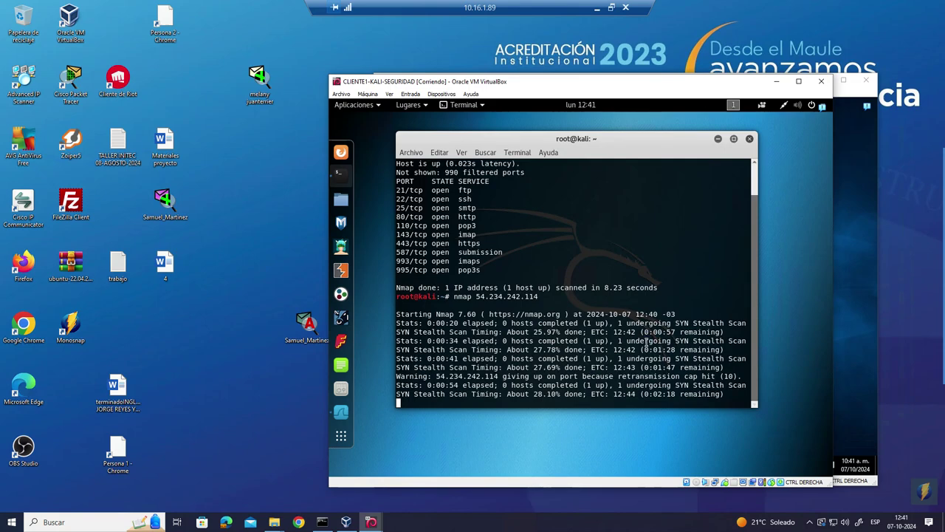
key("Return")
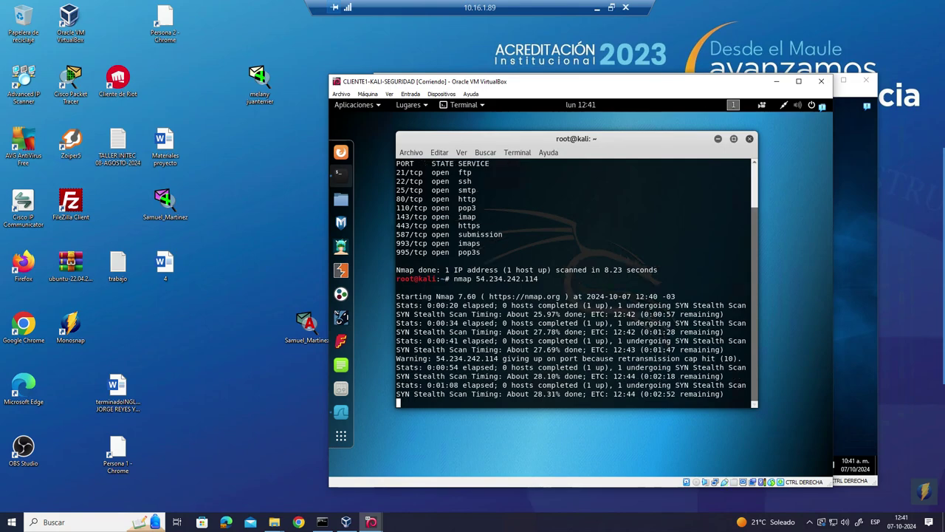
key("Return")
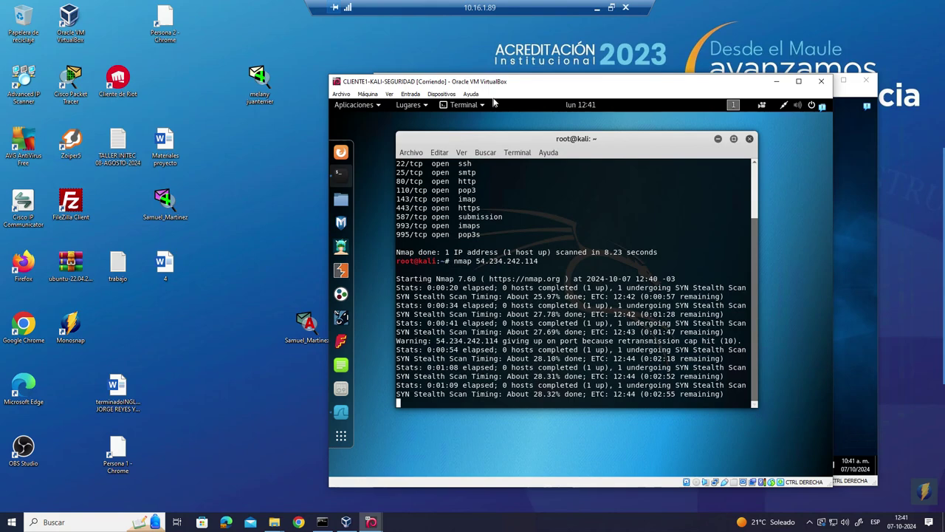
left_click(611, 8)
- Recheck the Windows server's public IP 54.234.242.114 in EC2 and move the Kali window left
left_click(104, 245)
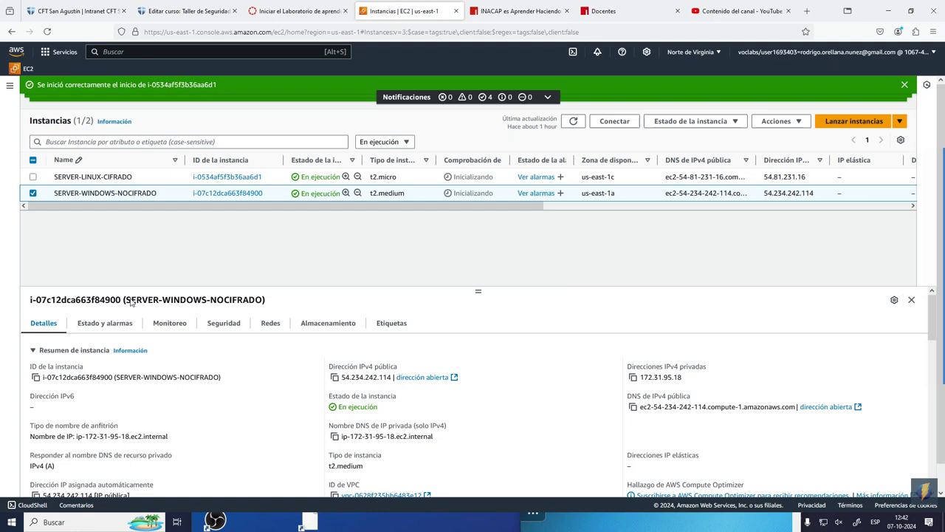
left_click(723, 529)
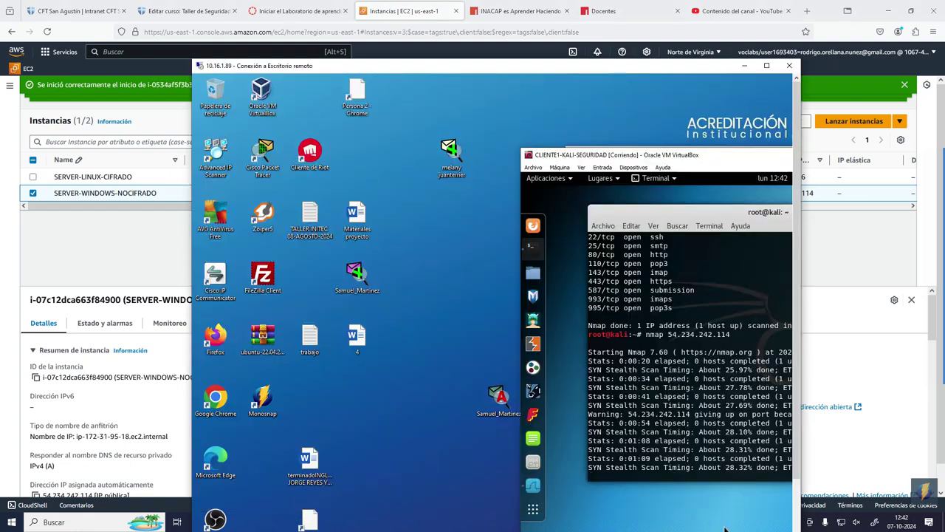
left_click(98, 522)
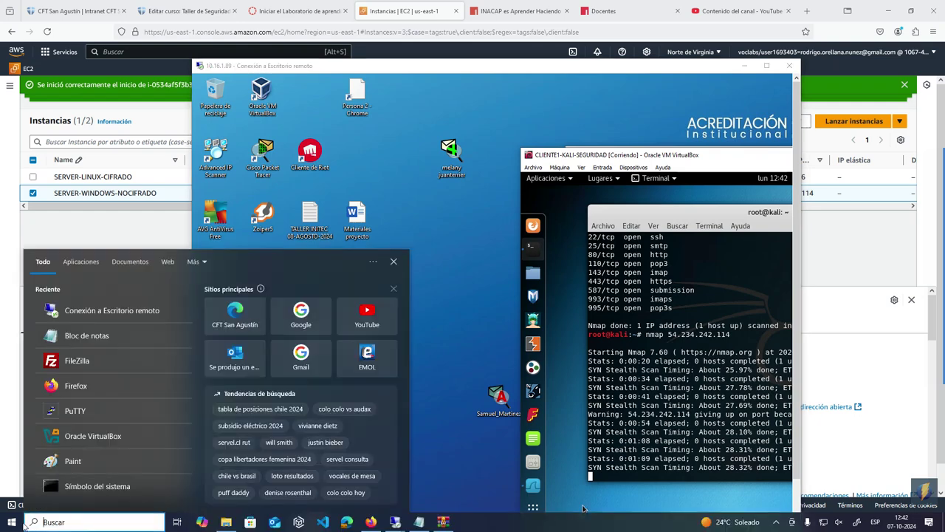
left_click(11, 523)
left_click(70, 230)
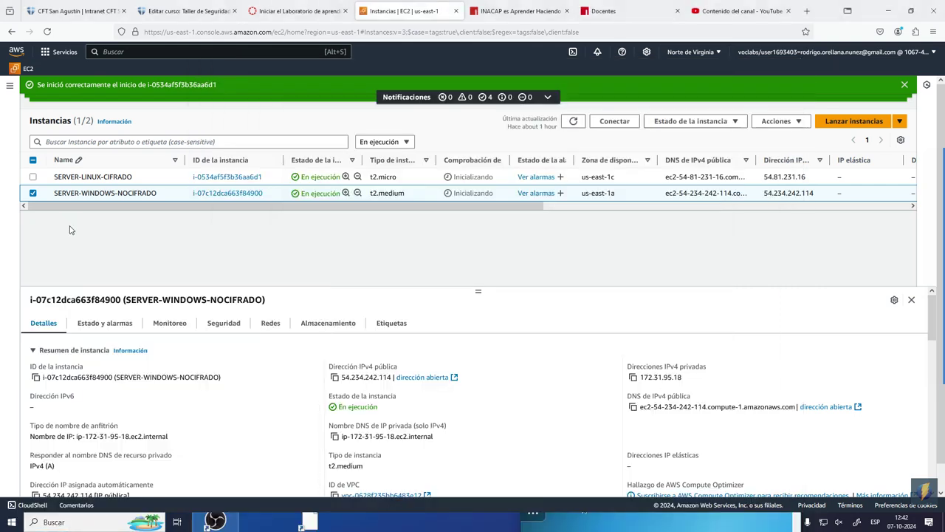
left_click(384, 522)
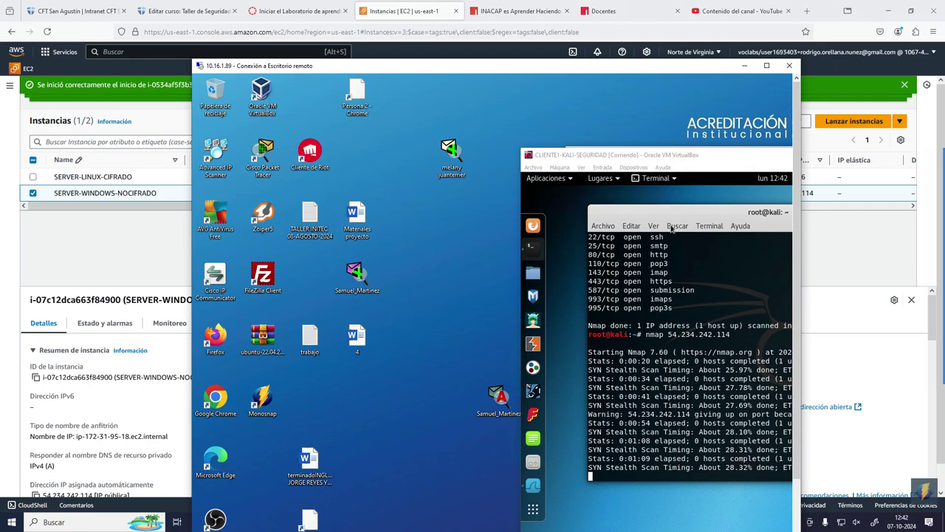
left_click_drag(735, 158, 531, 121)
- Print the nmap scan's progress a few more times, then minimize the Kali terminal
left_click(766, 66)
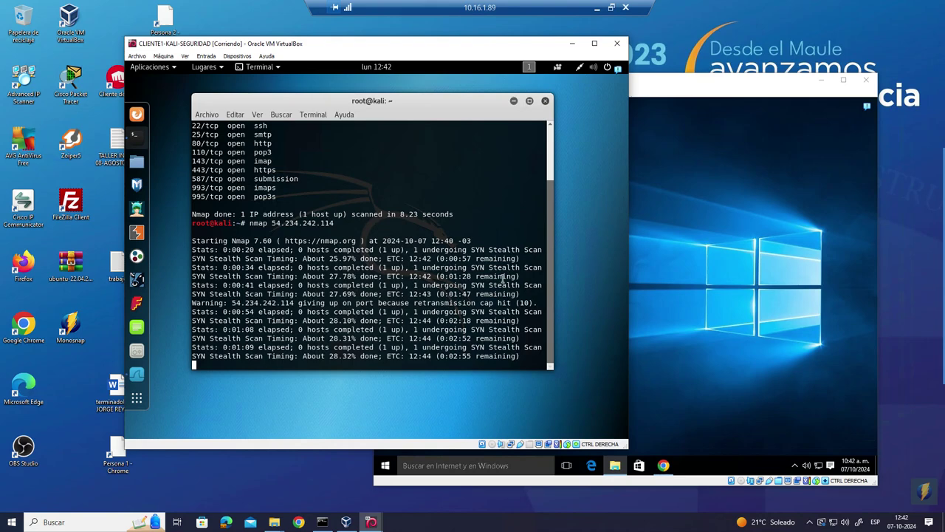
key("Return")
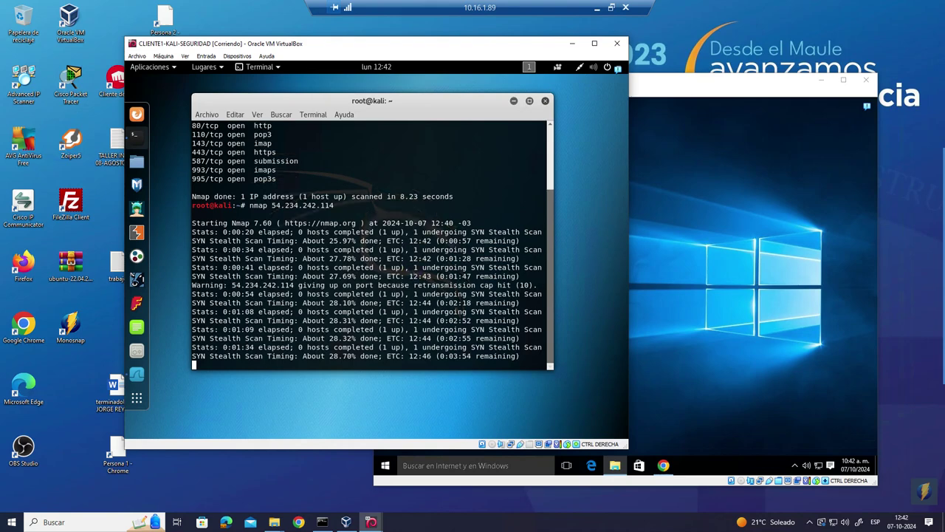
key("Return")
key("Return")
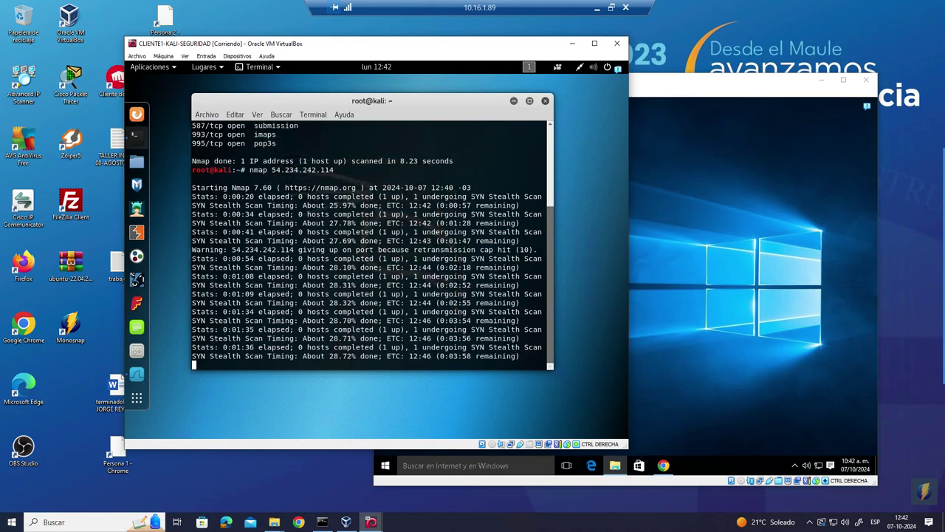
key("Return")
mouse_move(939, 243)
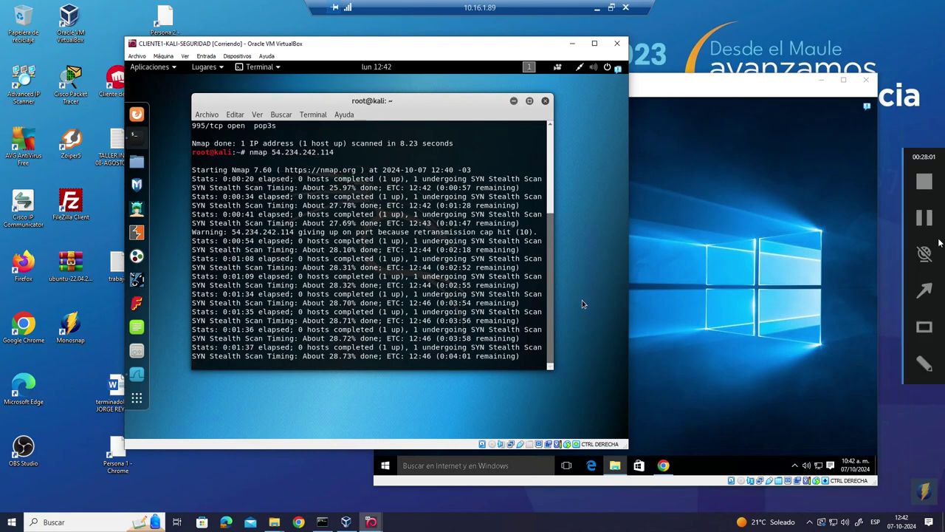
key("Return")
key("Return")
key("Return")
left_click(651, 97)
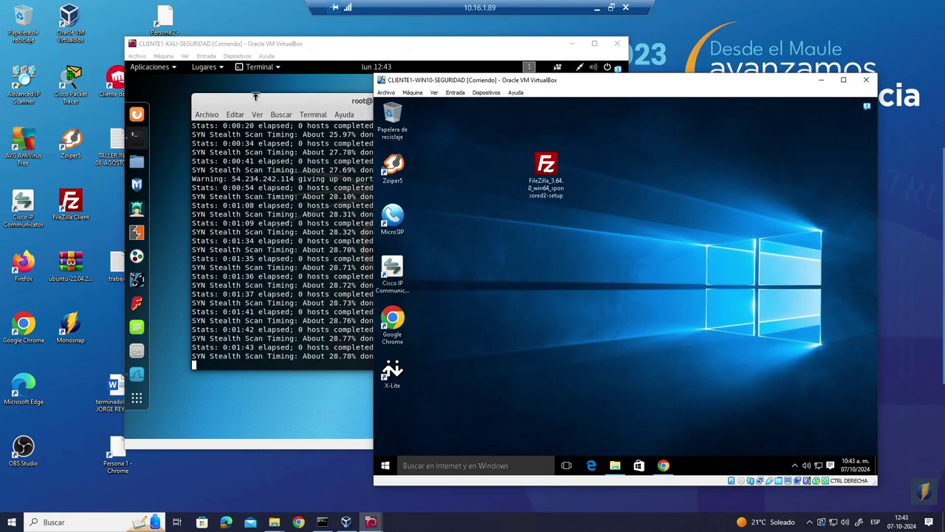
left_click(279, 99)
left_click(513, 100)
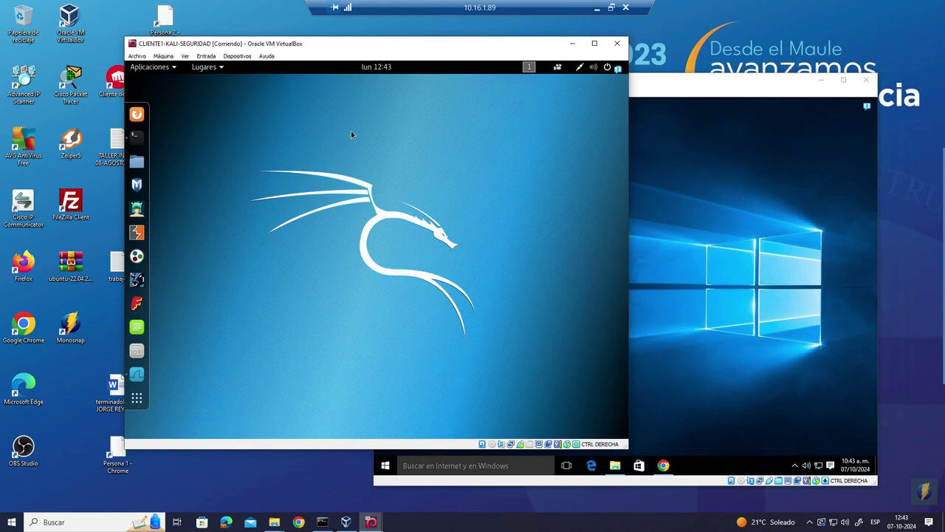
- Launch Wireshark from 09 - Husmeando/Envenenando, dismiss the Lua error and capture on eth0
left_click(163, 69)
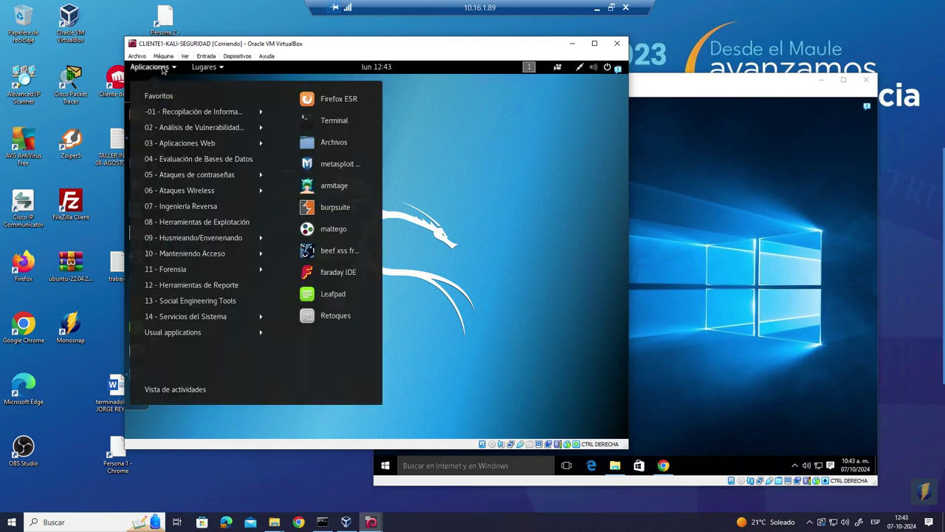
mouse_move(186, 226)
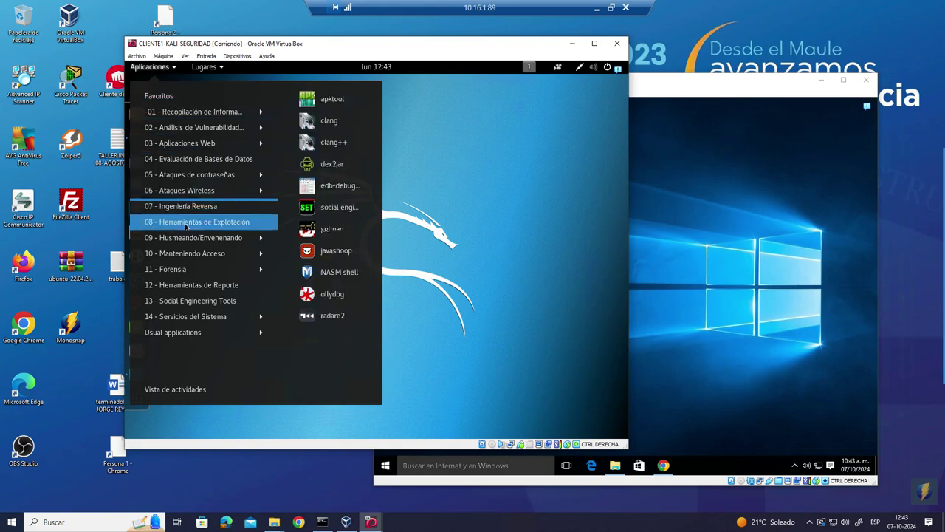
left_click(326, 273)
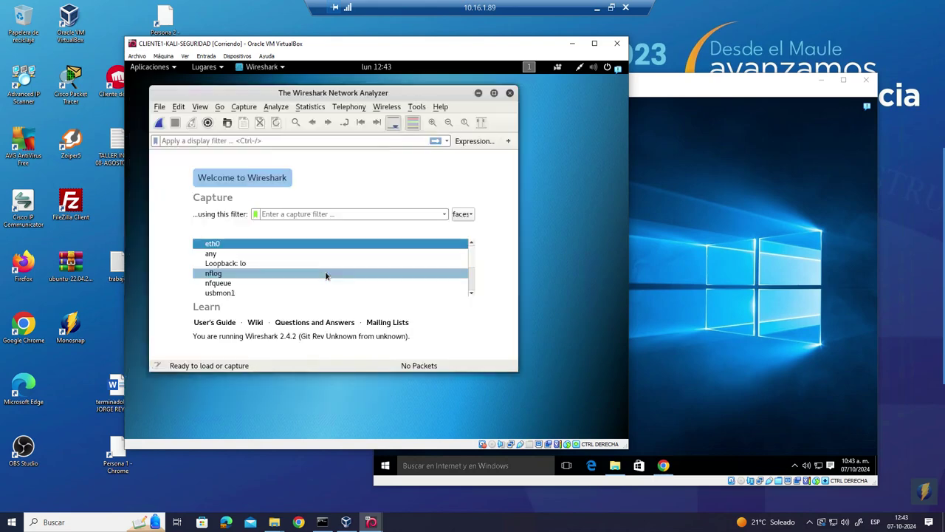
left_click(449, 189)
left_click(243, 106)
left_click(251, 134)
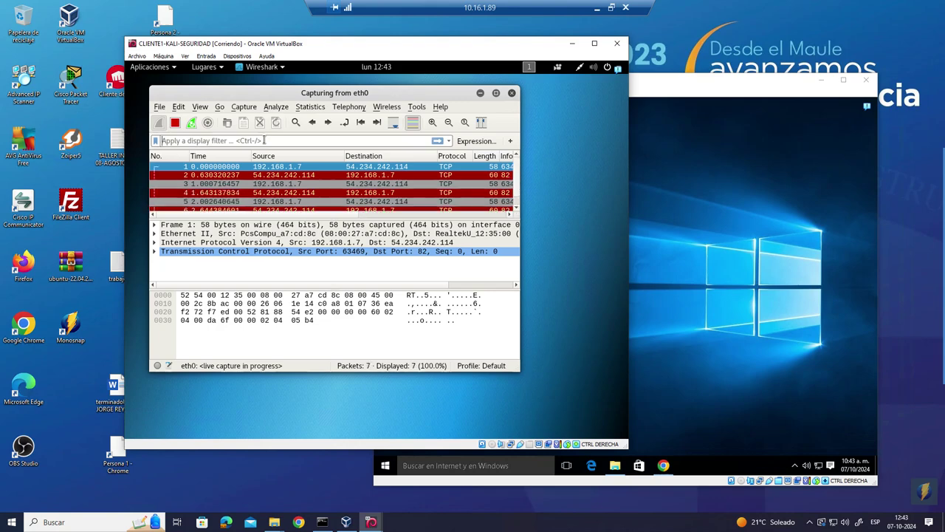
- Apply the display filter ip.src==54.234.242.114 to the live capture, then return to the Windows 10 VM
left_click(264, 140)
type("ip.src")
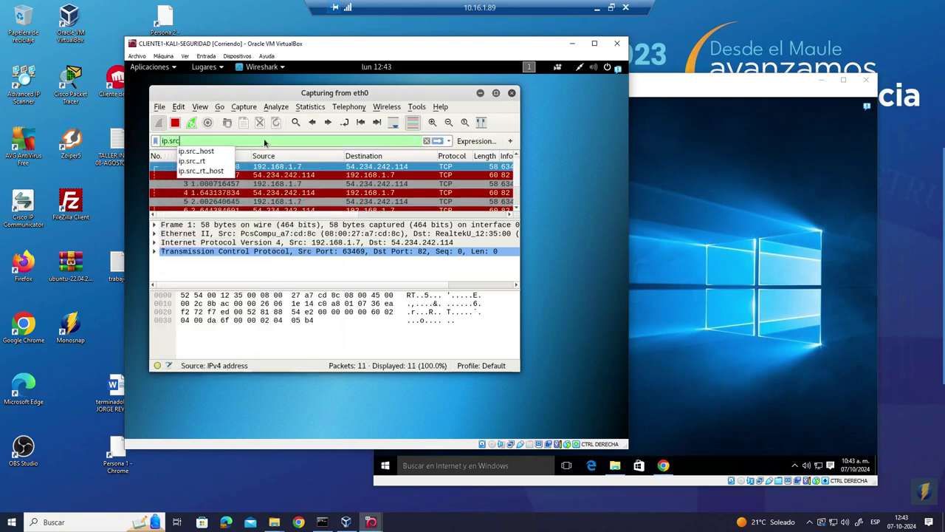
type("==")
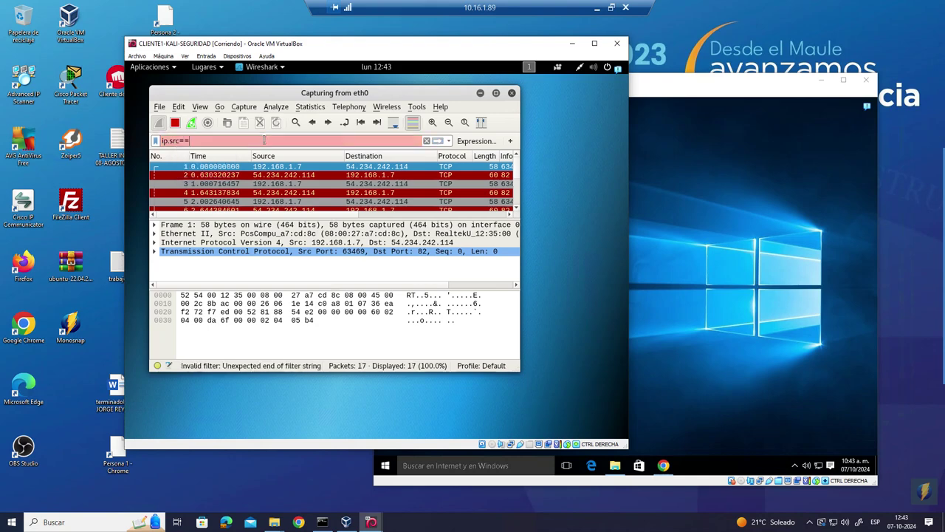
type("54.234")
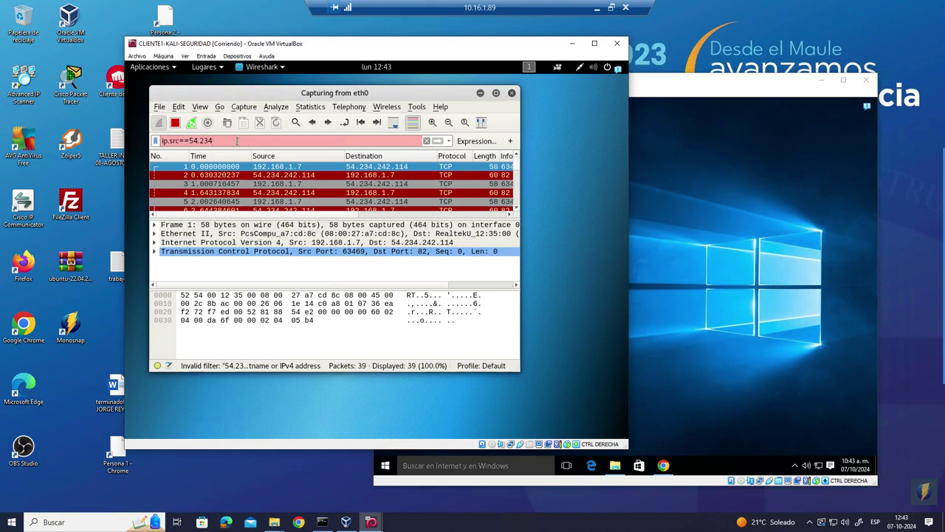
type(".242.11")
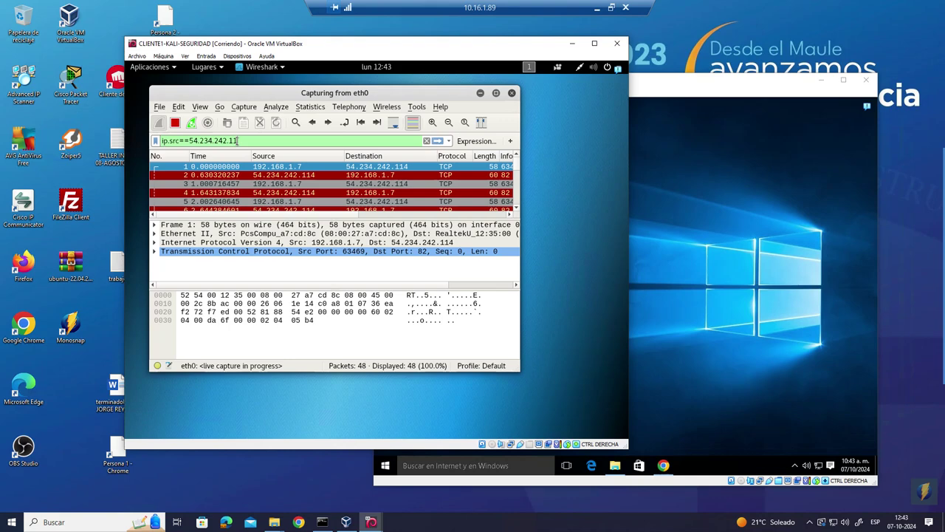
type("4")
left_click(437, 140)
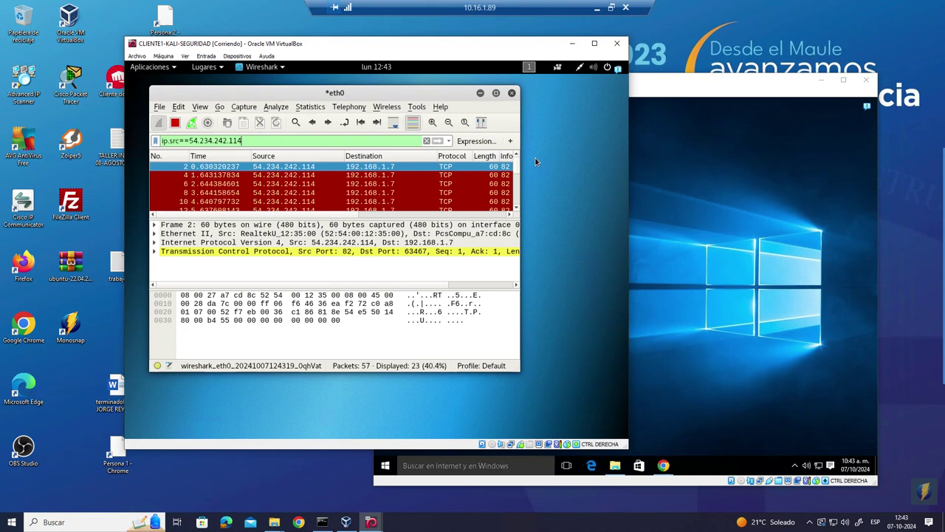
left_click_drag(521, 150, 533, 150)
left_click(731, 155)
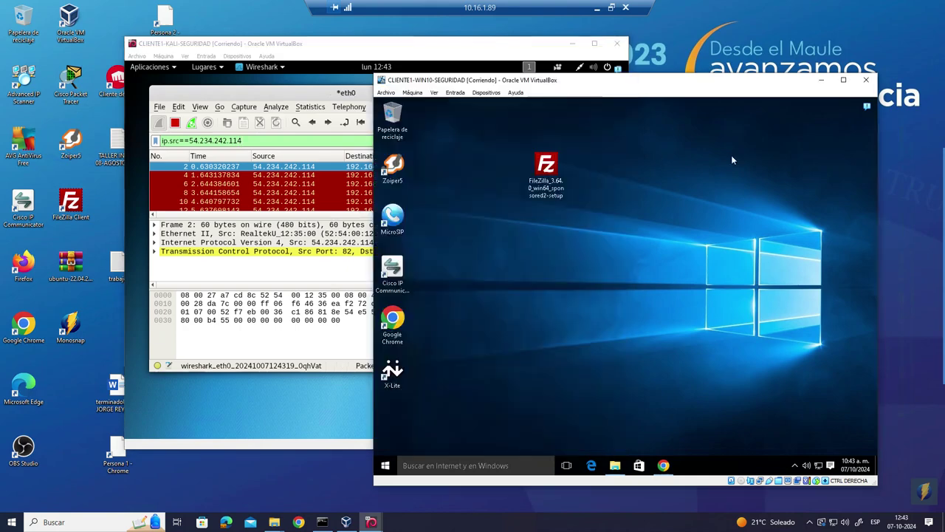
- Reopen Chrome in the Windows 10 VM and browse to 54.234.242.114
left_click(663, 465)
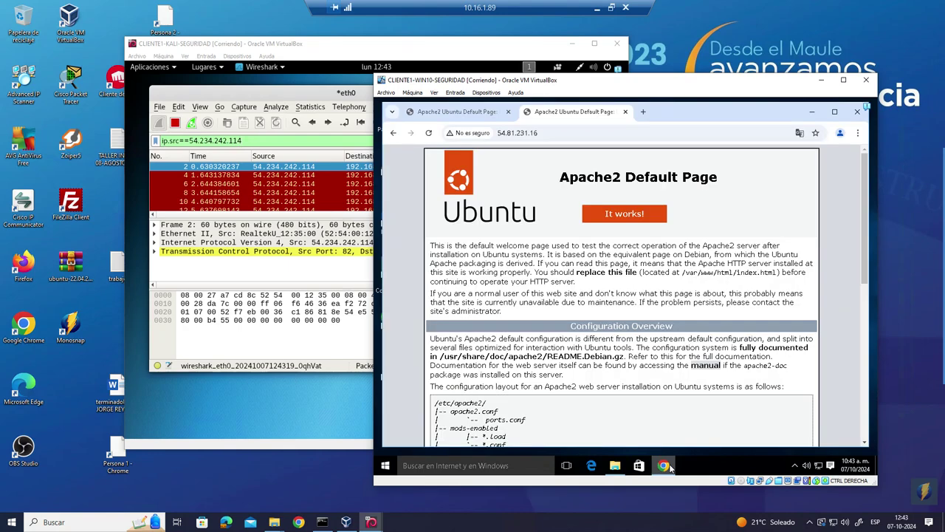
left_click(624, 112)
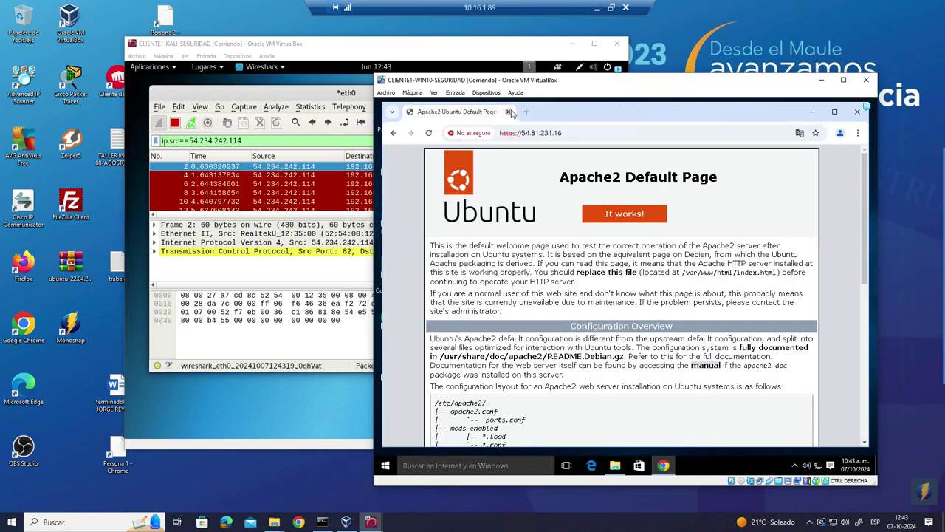
left_click(509, 112)
double_click(392, 319)
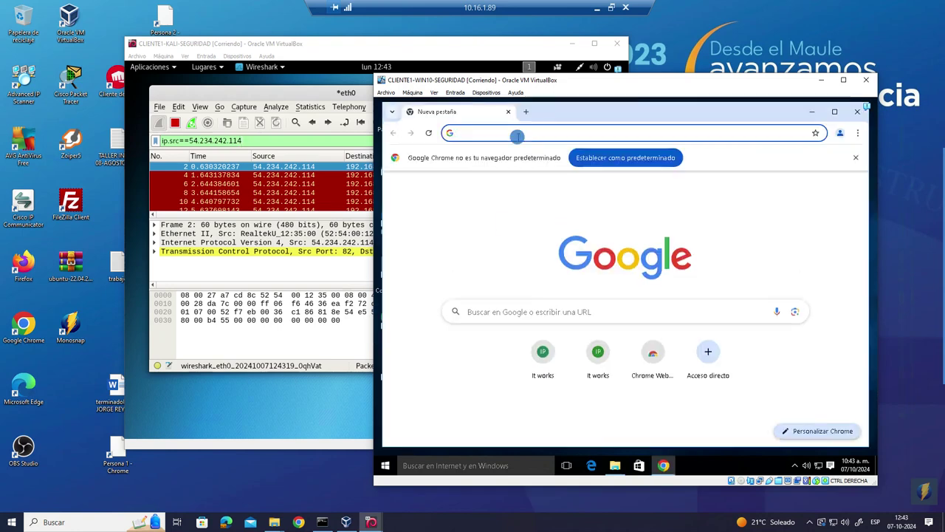
left_click(517, 136)
type("54")
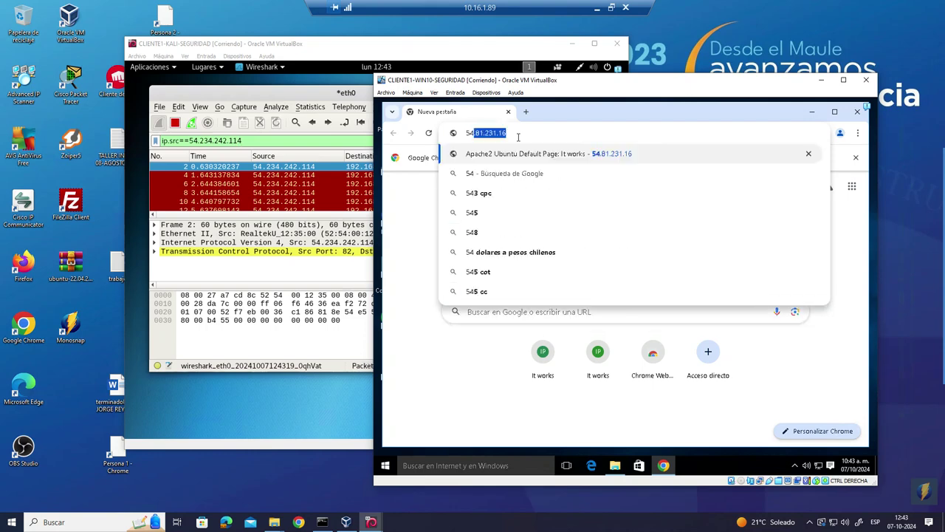
key("Delete")
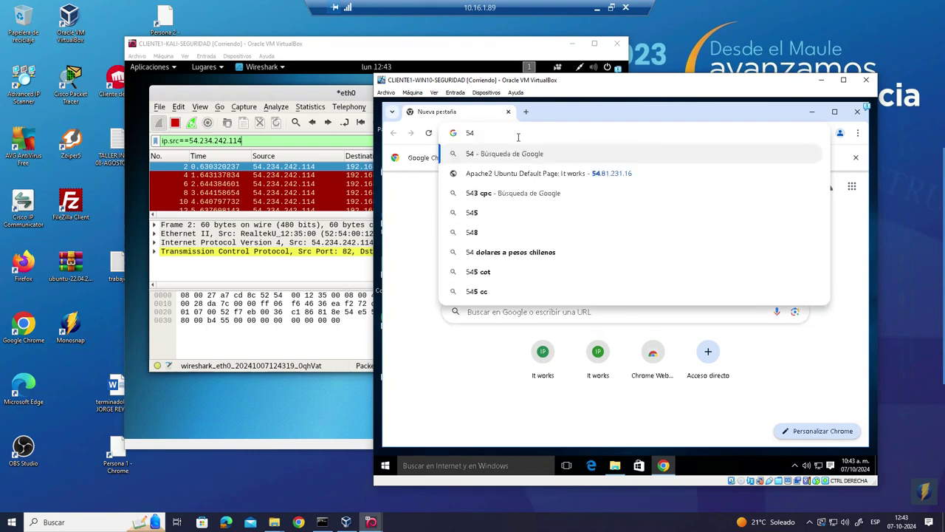
type(".23")
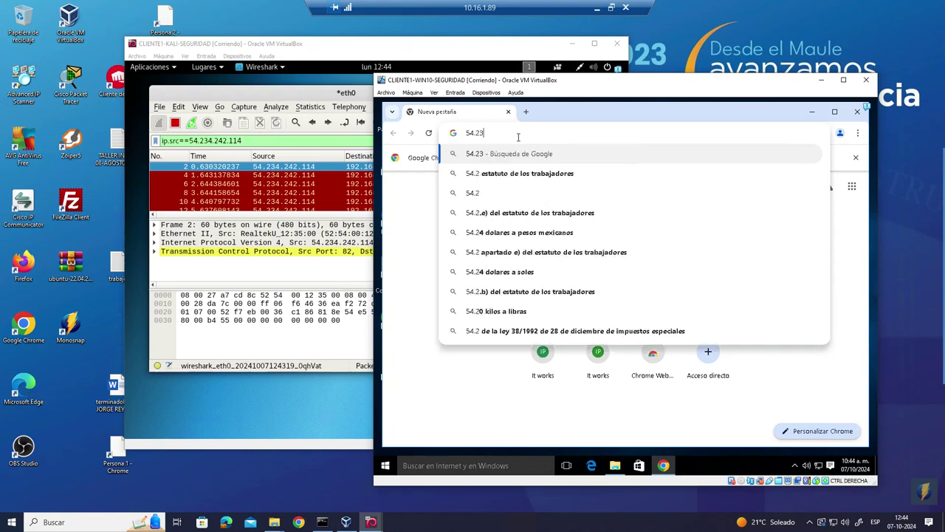
type("4.")
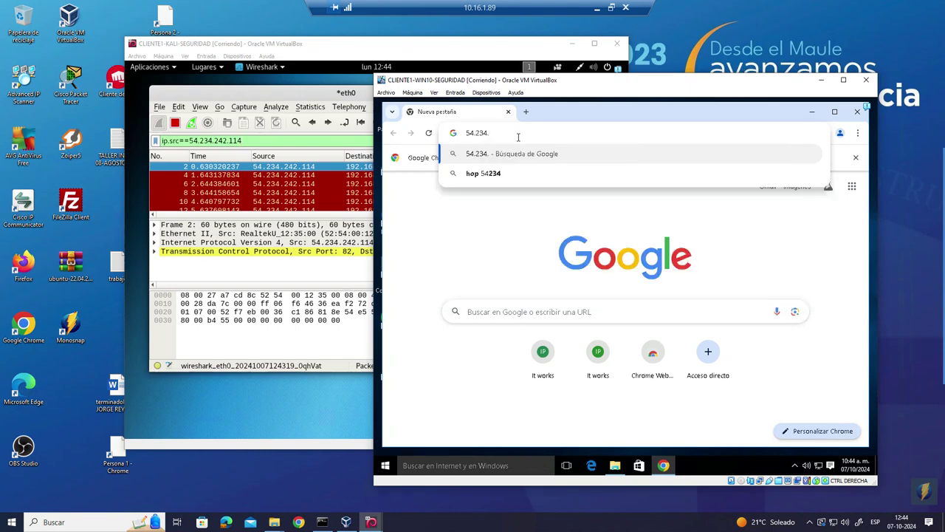
type("242.11")
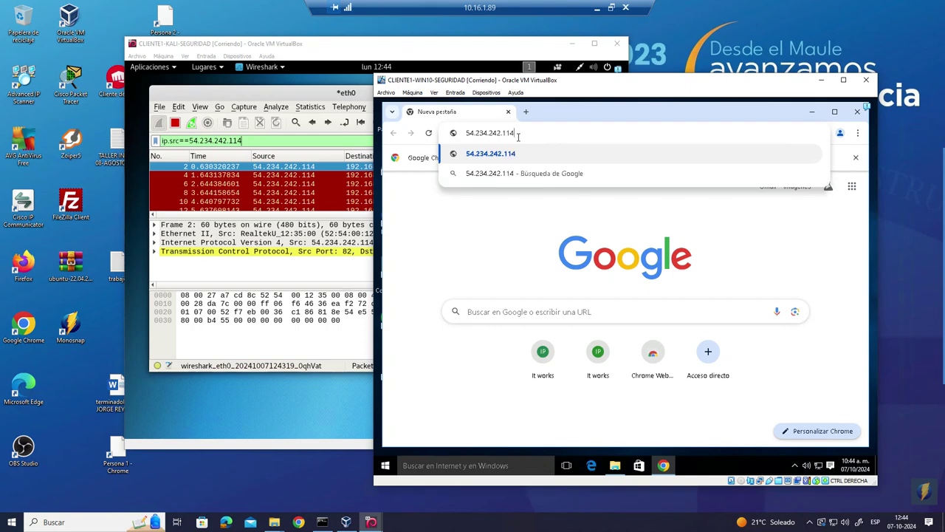
type("4")
key("Return")
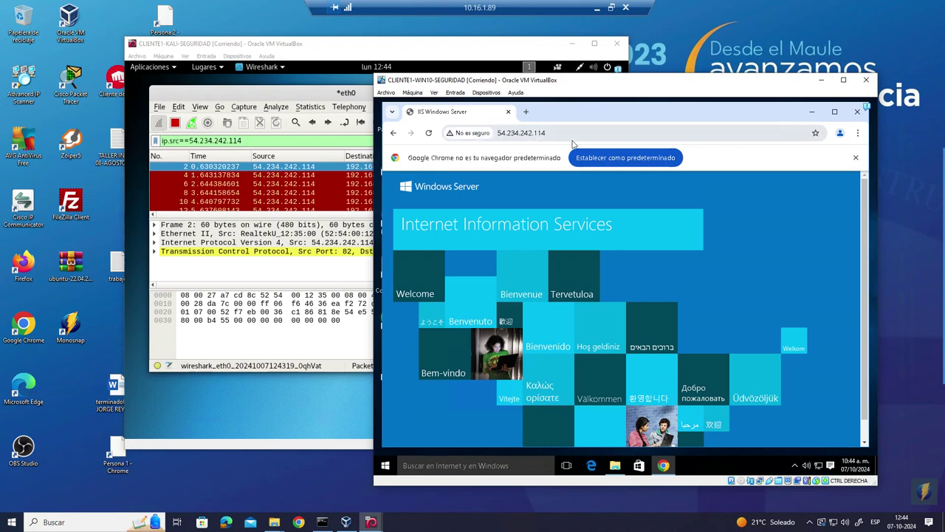
- Inspect the captured HTTP response packet 1614 in Wireshark, then go back to Chrome
left_click(310, 187)
scroll(446, 199, "down", 20)
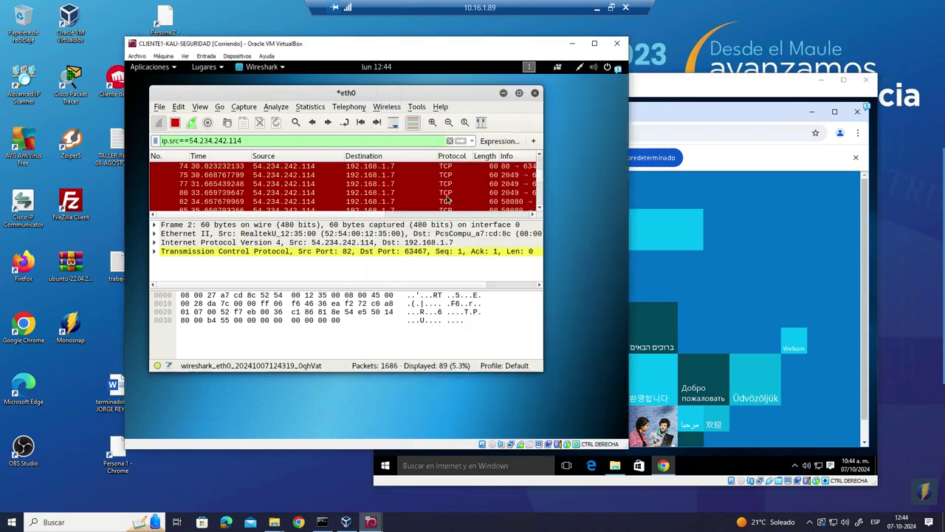
scroll(447, 199, "up", 1)
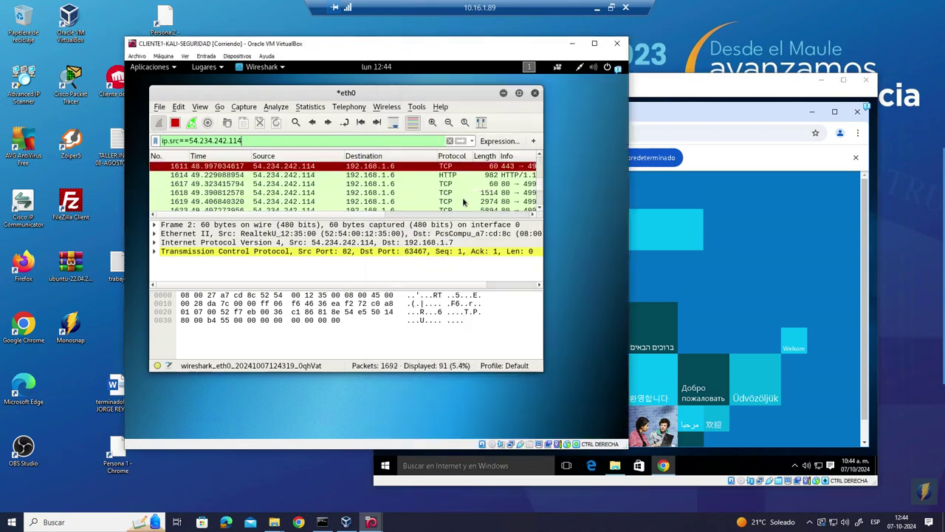
left_click(420, 175)
left_click(712, 139)
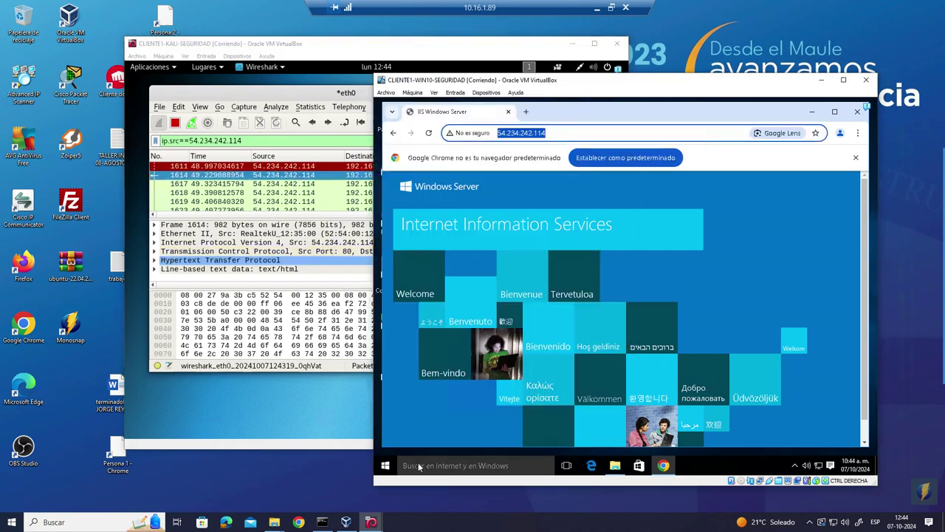
- Launch FileZilla from the Windows Start search, dismiss its update notice, and reposition the window
left_click(386, 466)
type("fi")
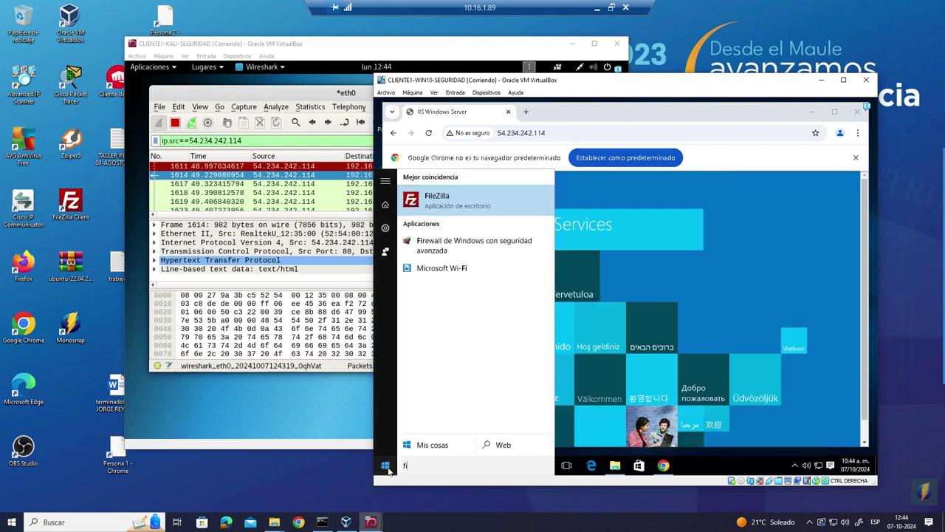
left_click(440, 212)
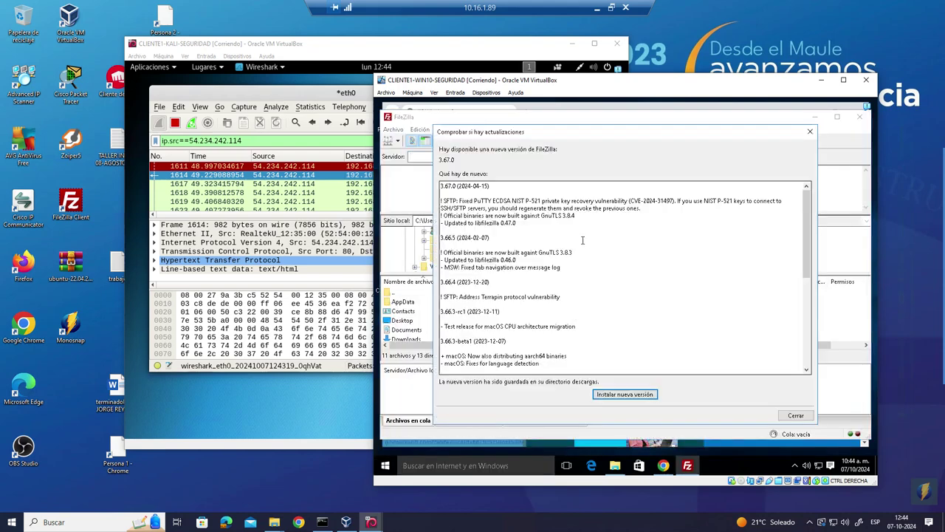
left_click(810, 132)
left_click_drag(624, 118, 727, 216)
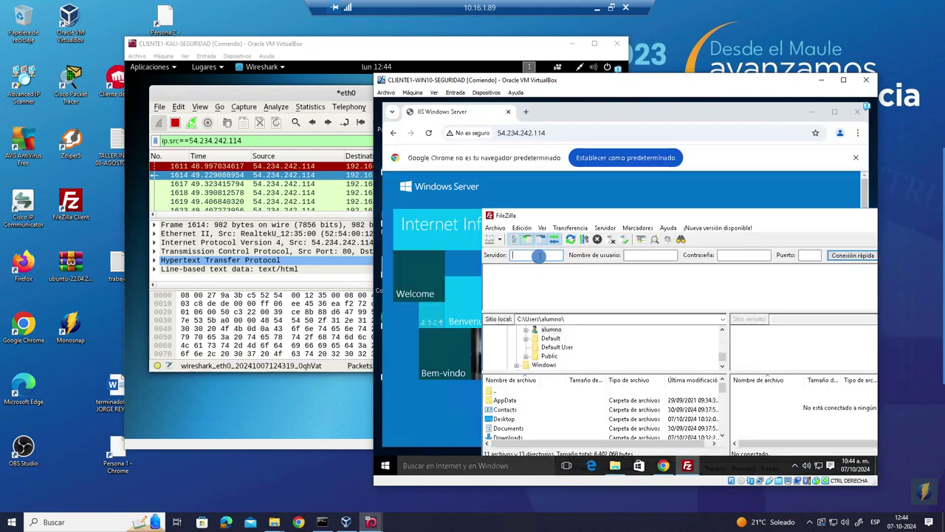
- Quick-connect to 54.234.242.114 on port 21 with the FTP user and password, accepting the insecure FTP warning
key("BackSpace")
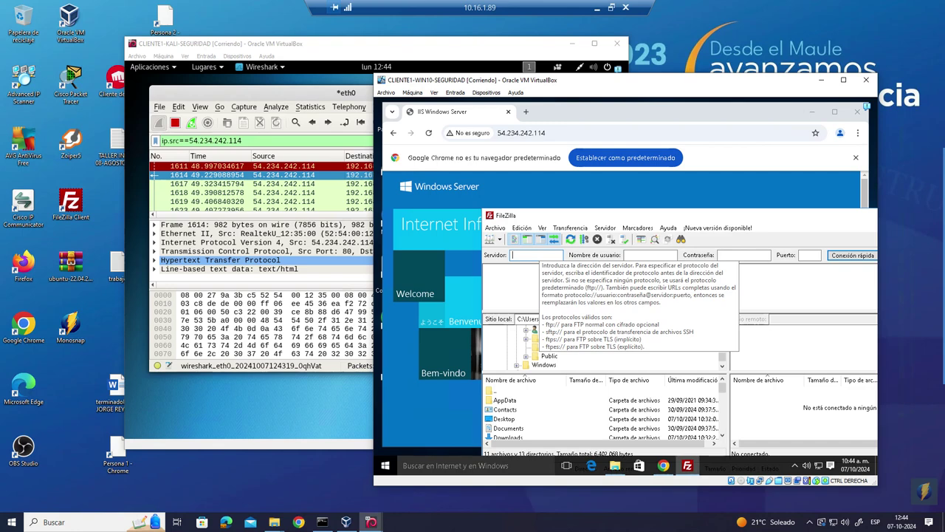
type("54.234.242.114")
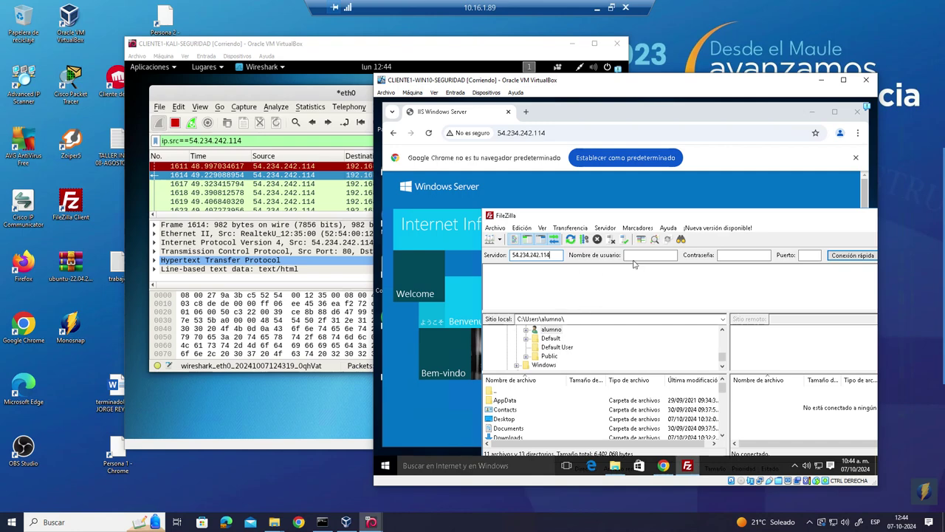
left_click(634, 255)
left_click(727, 254)
left_click(808, 255)
type("21")
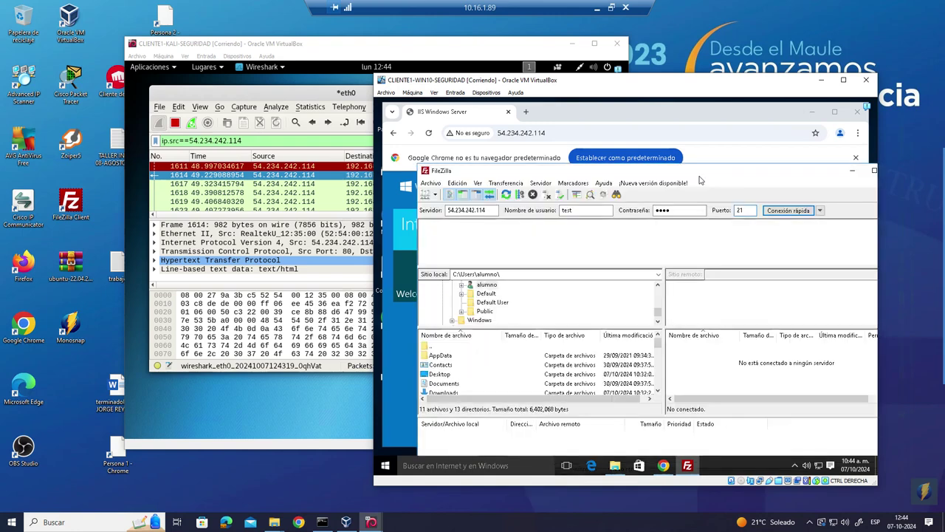
left_click(767, 214)
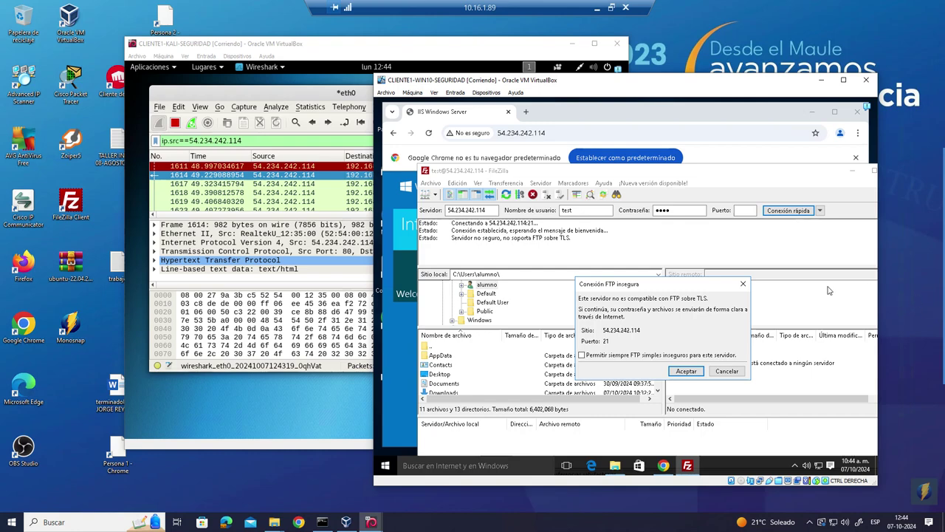
left_click(688, 371)
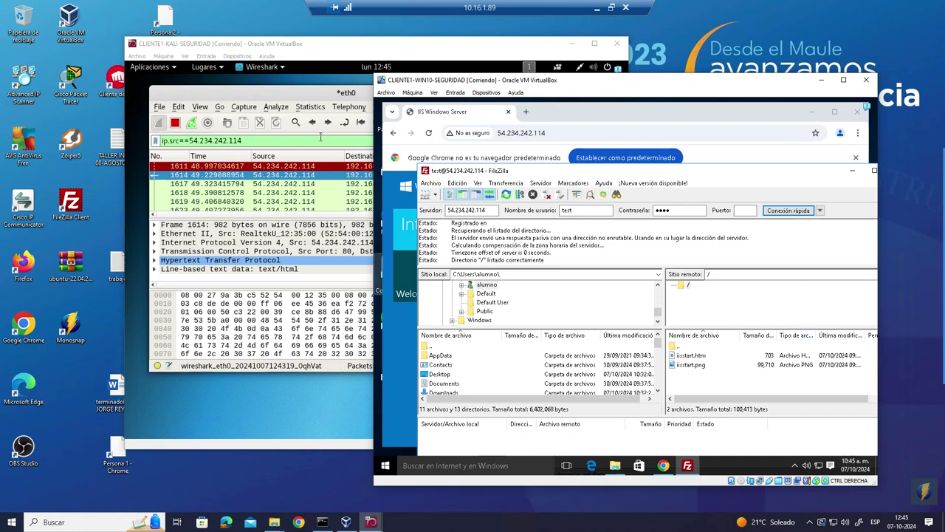
- In Wireshark, follow the TCP stream of FTP packet 2031 to reveal the plaintext USER and PASS
left_click(309, 95)
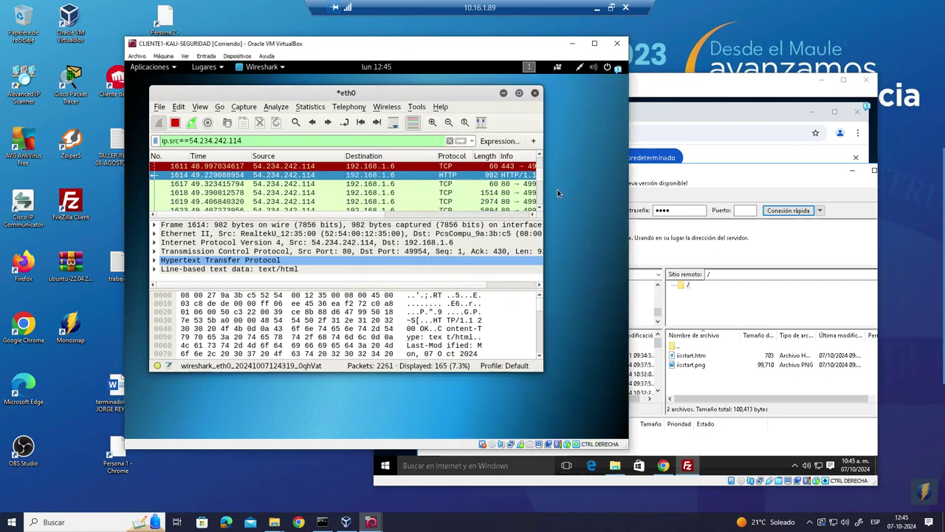
left_click_drag(543, 178, 545, 200)
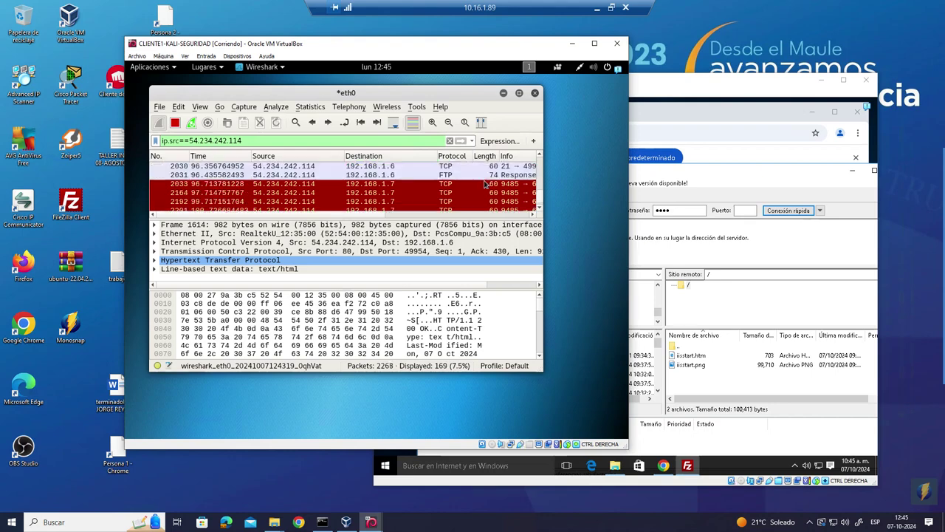
left_click(393, 175)
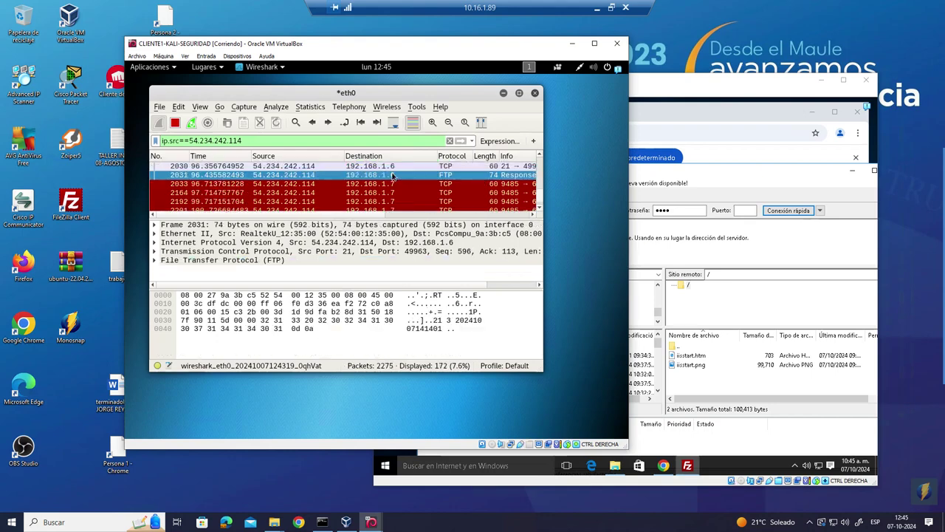
right_click(392, 176)
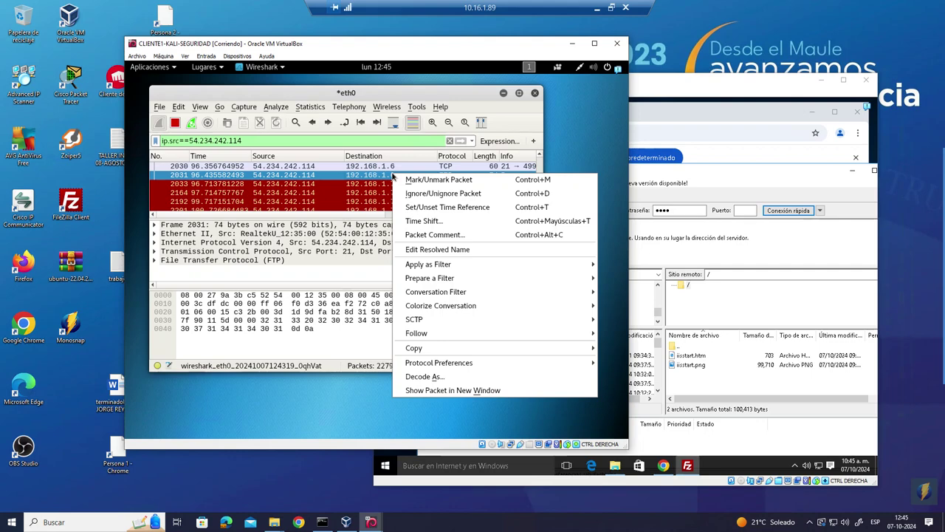
mouse_move(436, 337)
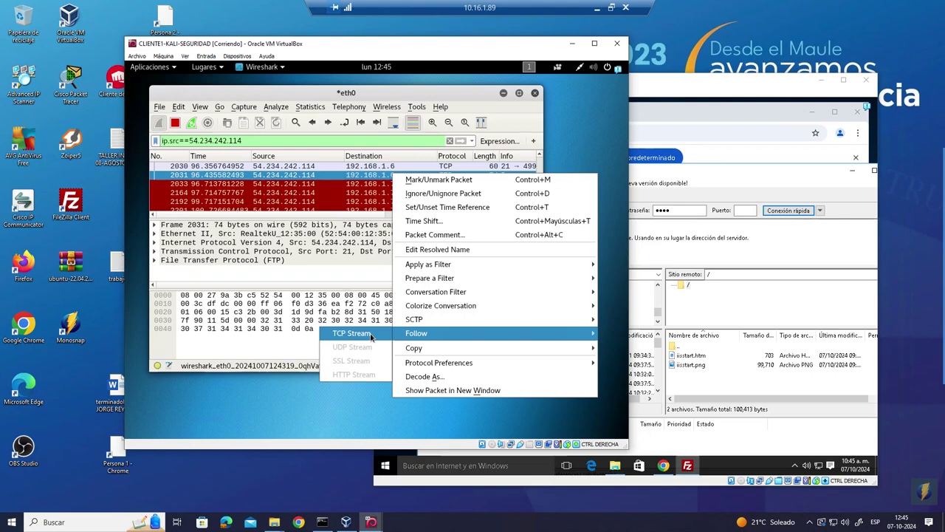
left_click(371, 336)
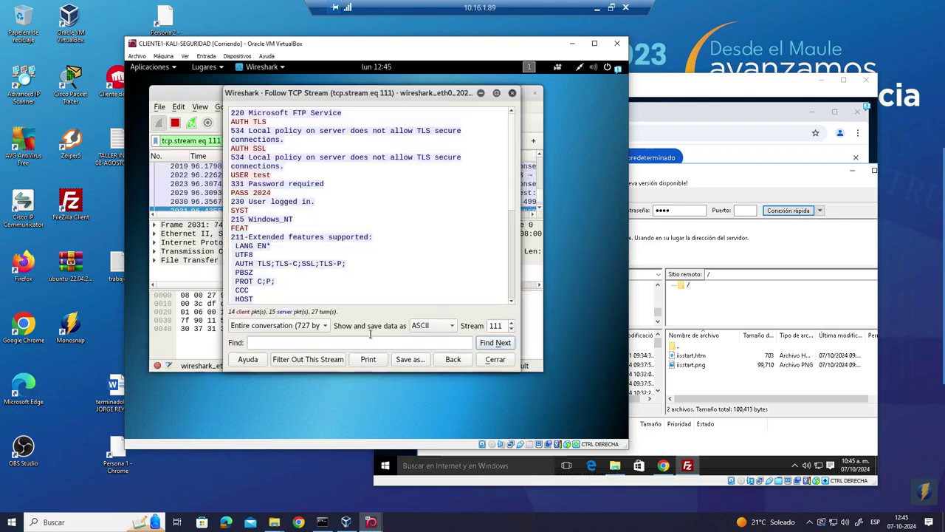
left_click_drag(243, 113, 354, 207)
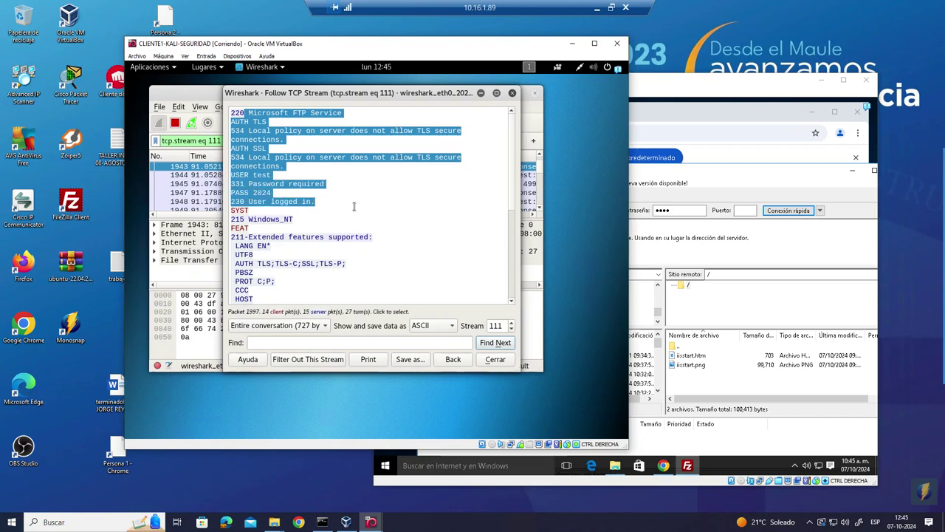
left_click(379, 202)
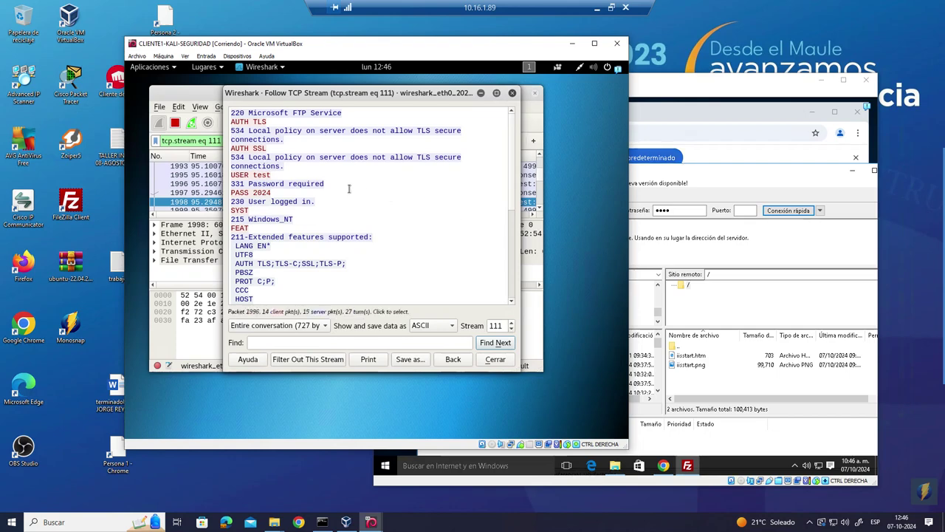
mouse_move(932, 219)
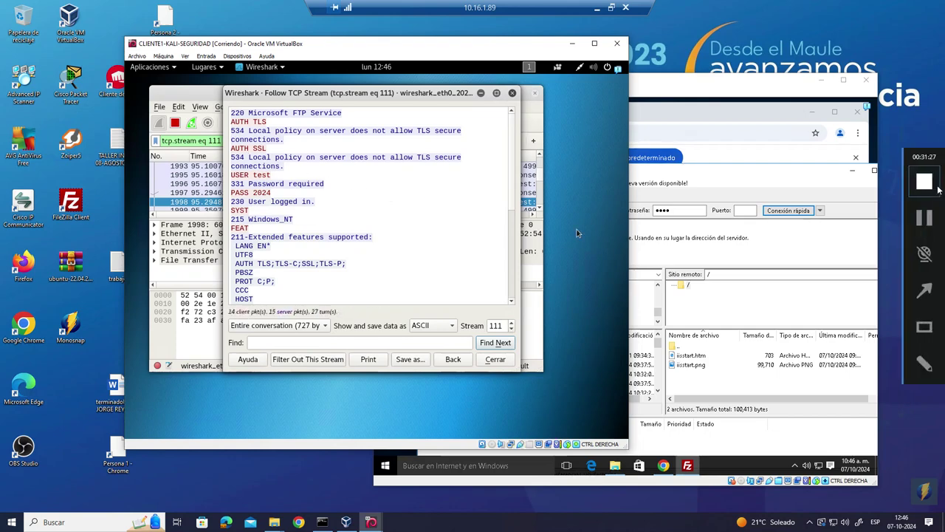